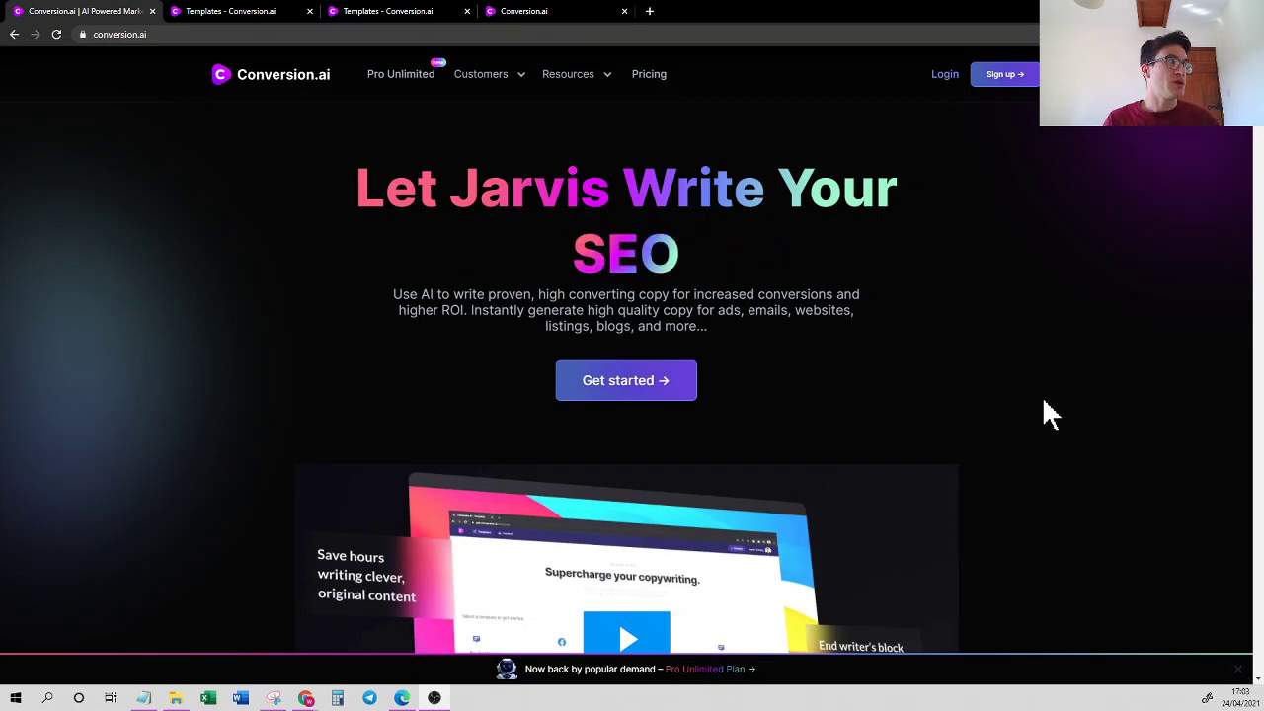
Open the Blog Post Topic Ideas template from the Blog category of the template dashboard.
click(248, 11)
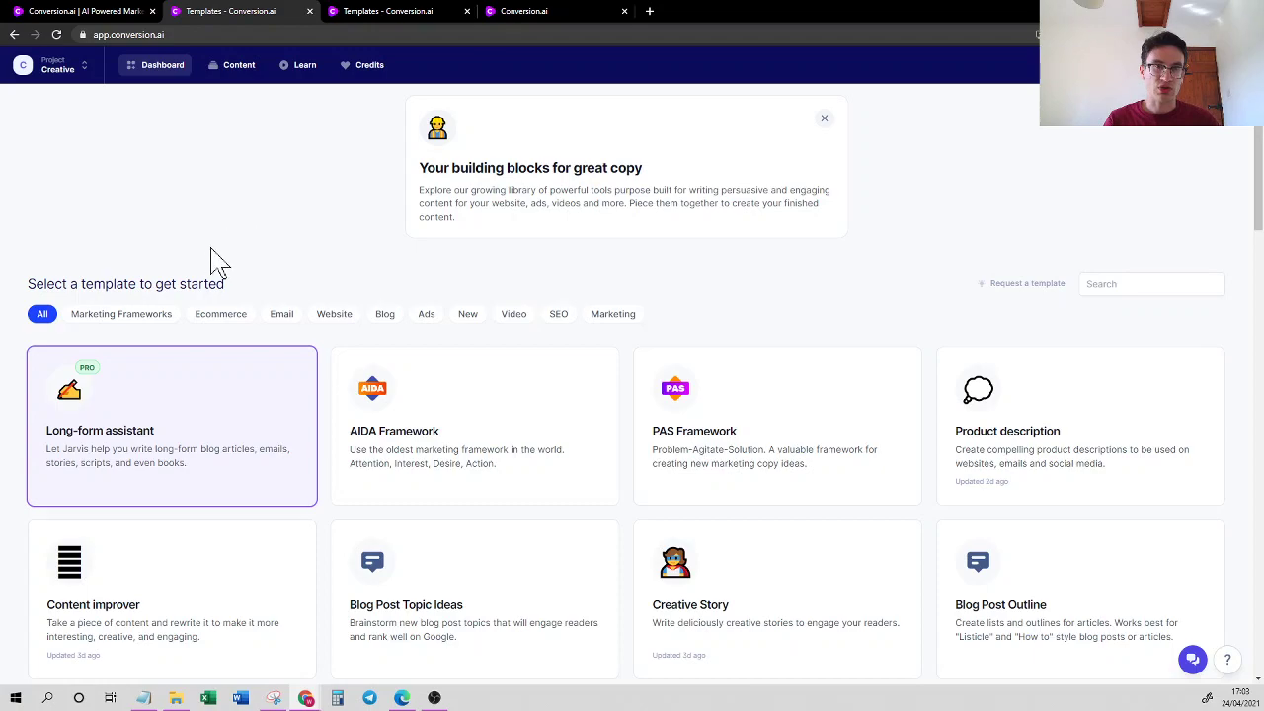
click(393, 318)
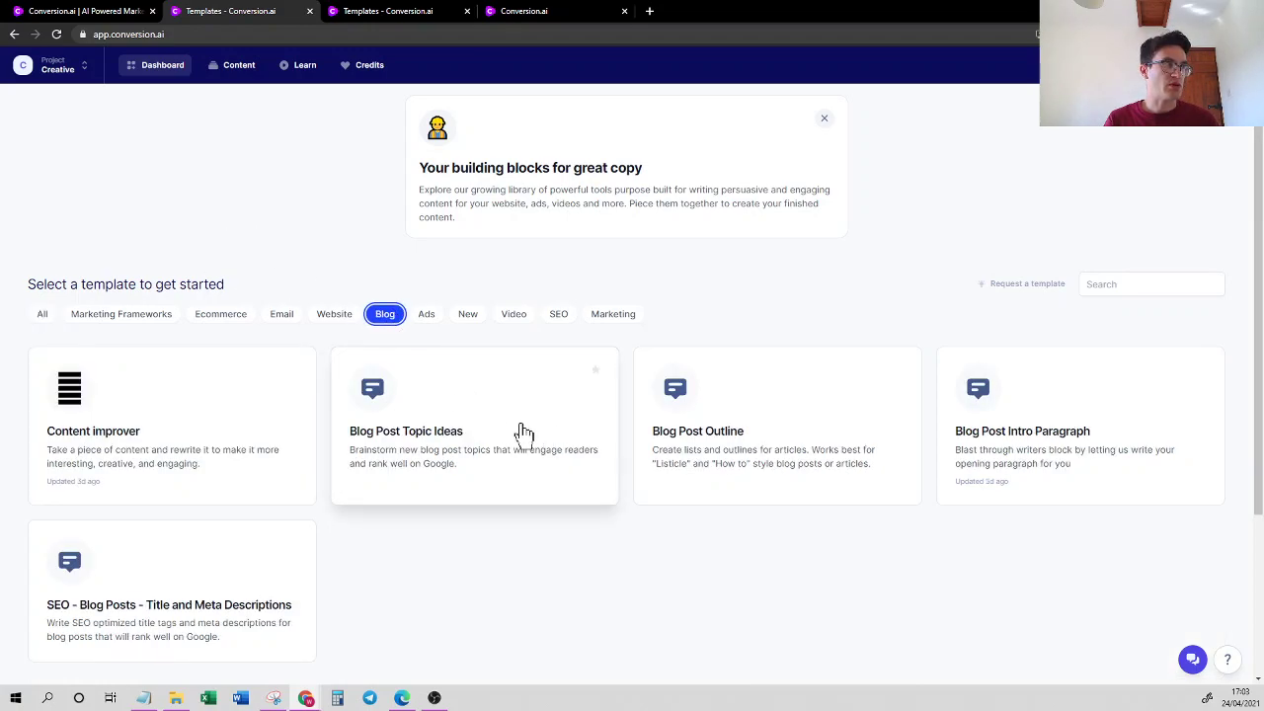
click(494, 441)
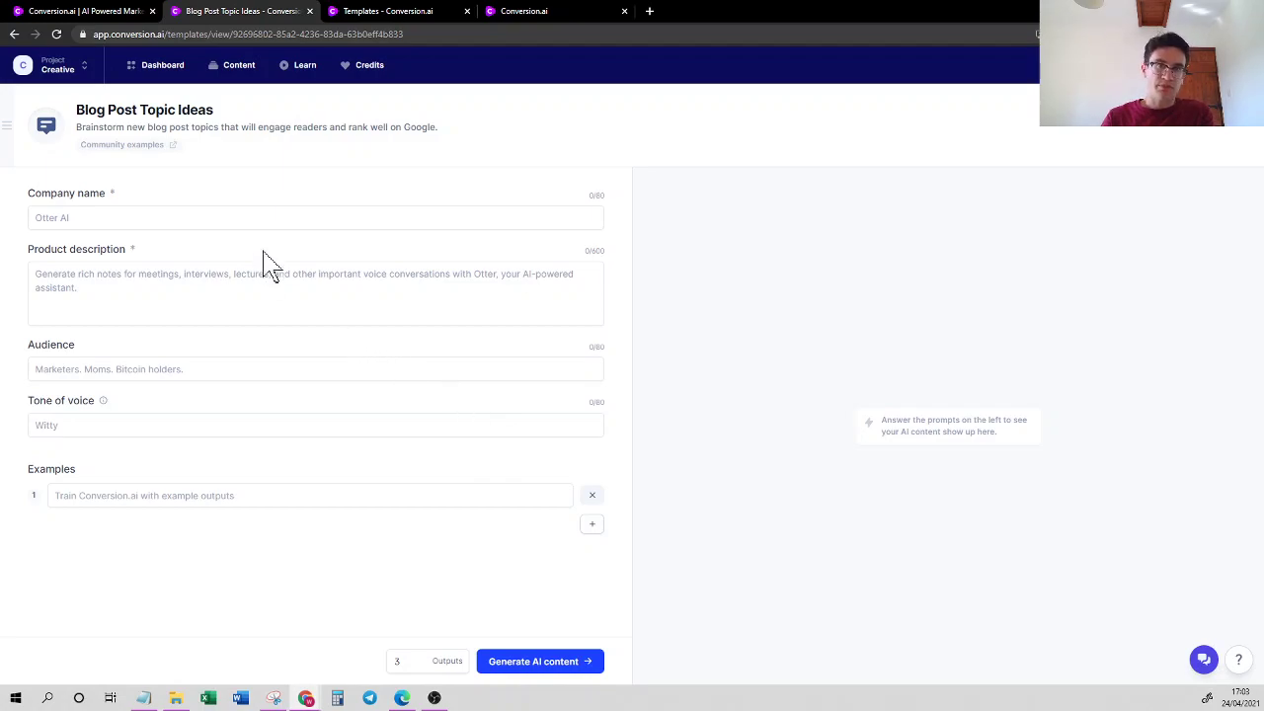
Enter "Pro Wedding Planner" as the company name.
click(272, 218)
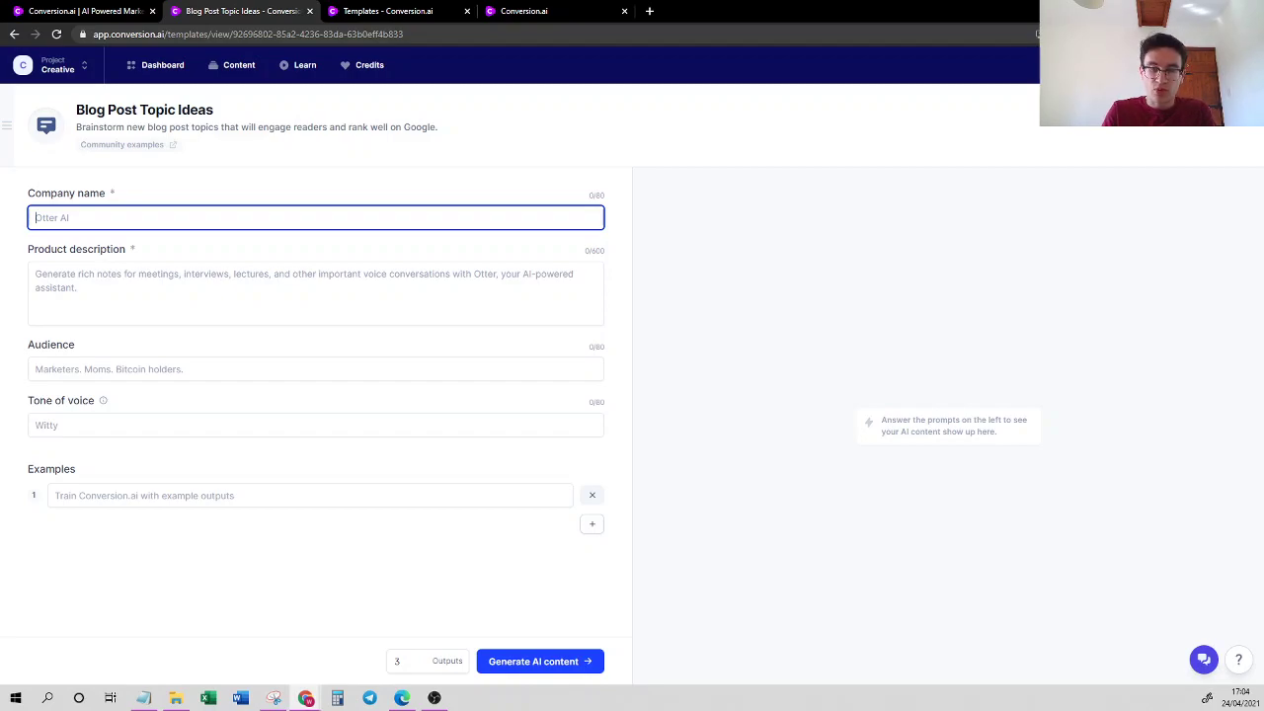
text(Pro Wed)
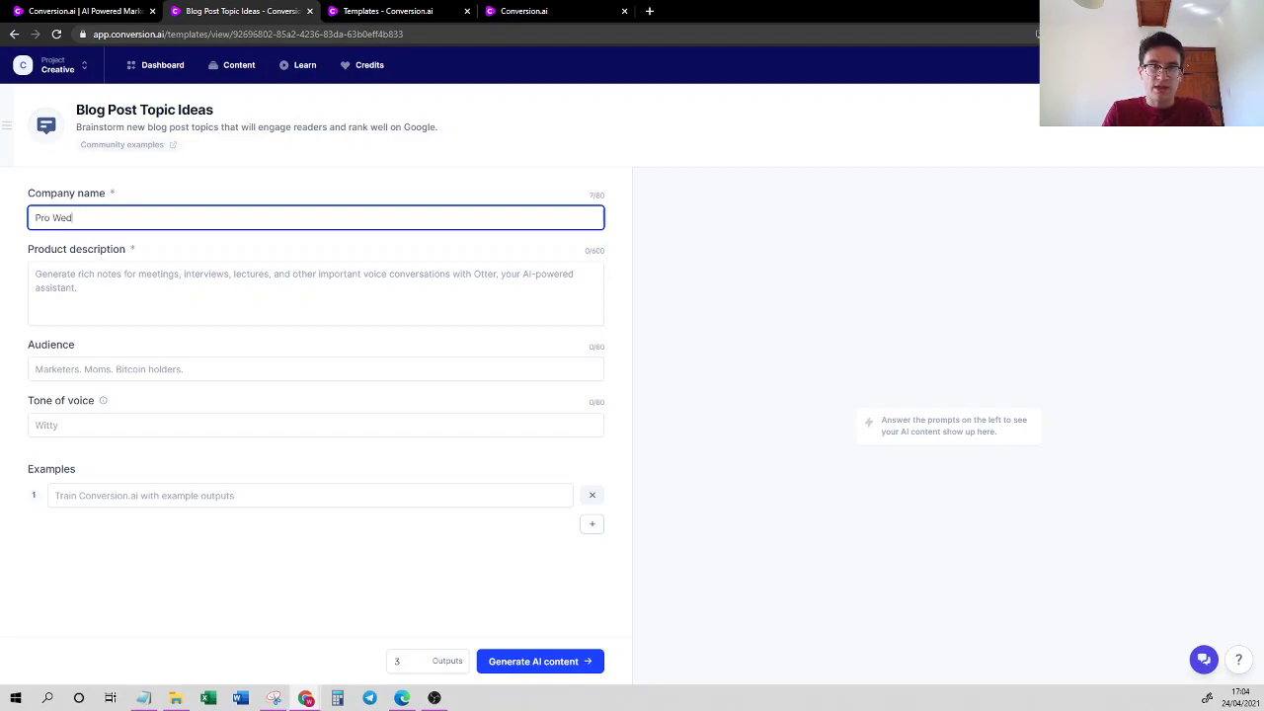
text(ding Planner)
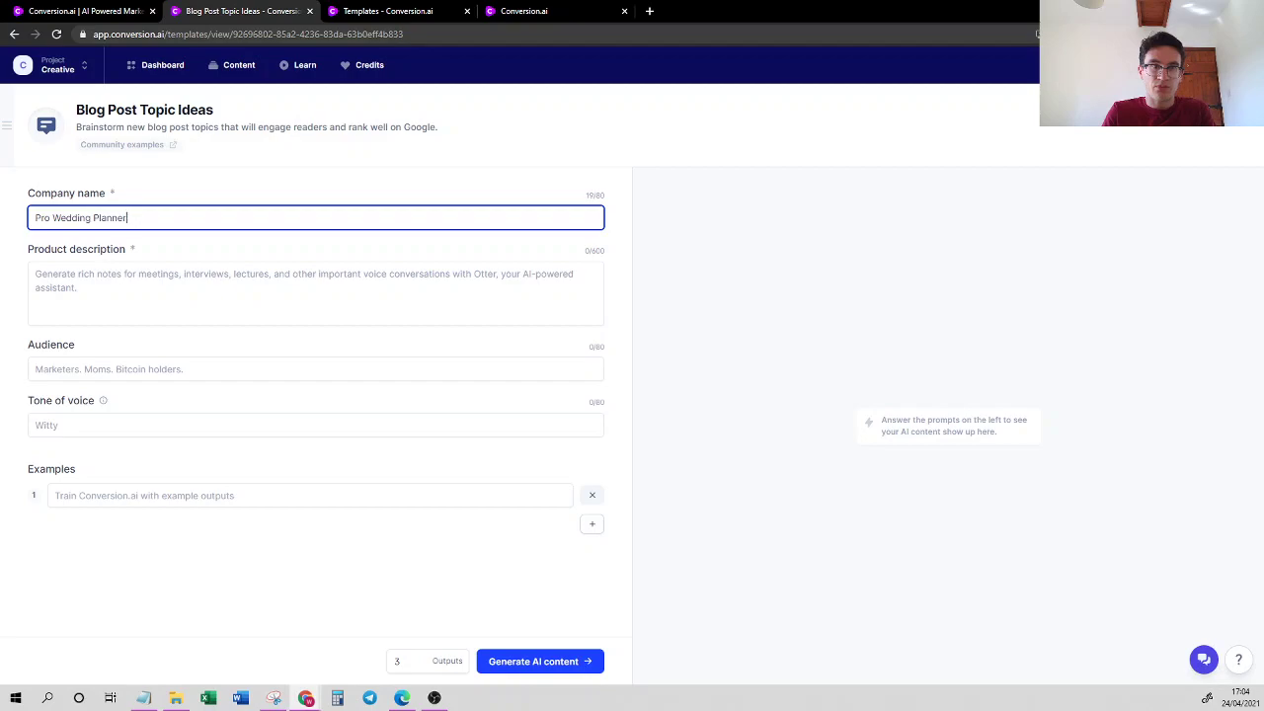
Fill in the product description with "We want to inspire people looking to get married soon to create their ideal wedding.".
click(35, 275)
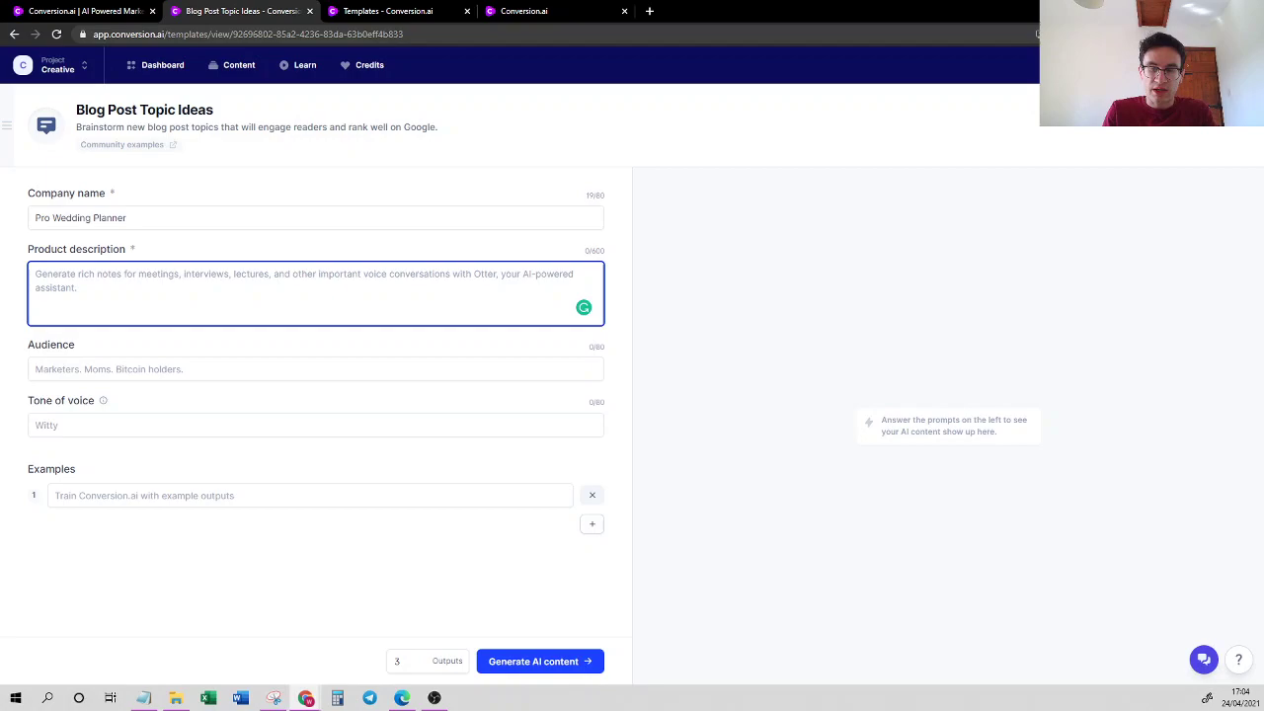
text(We)
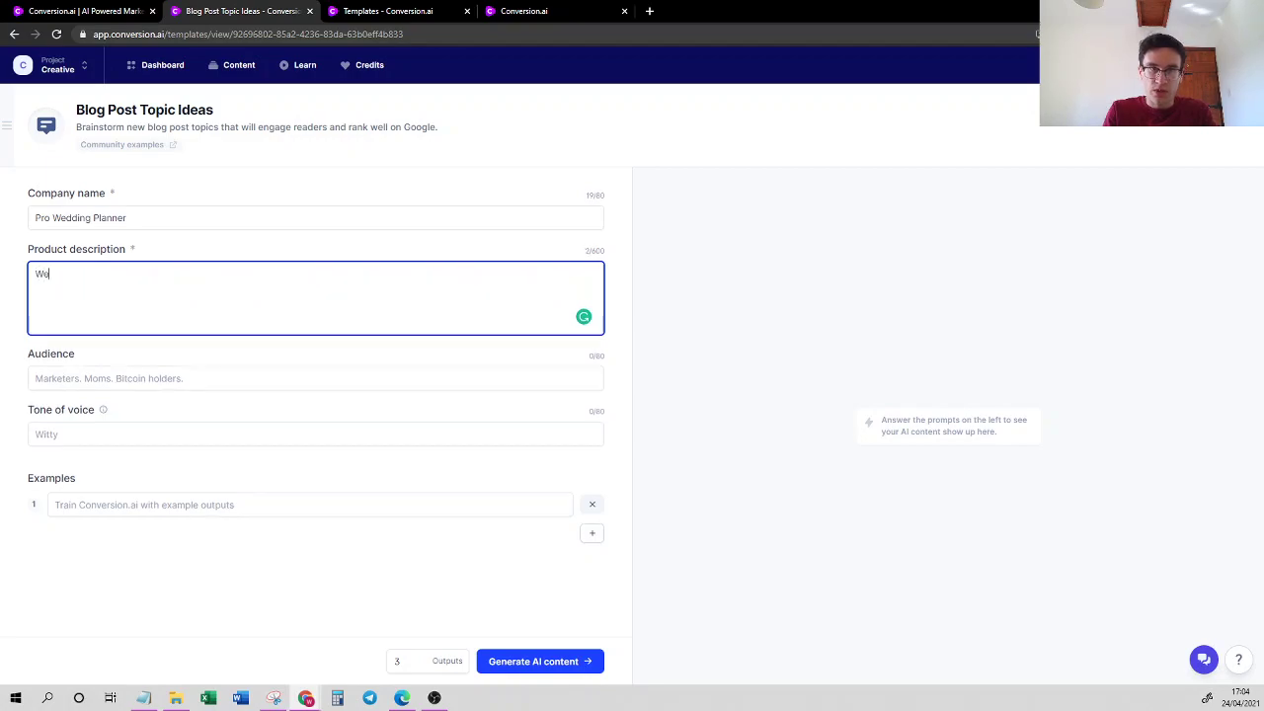
text( want to insp)
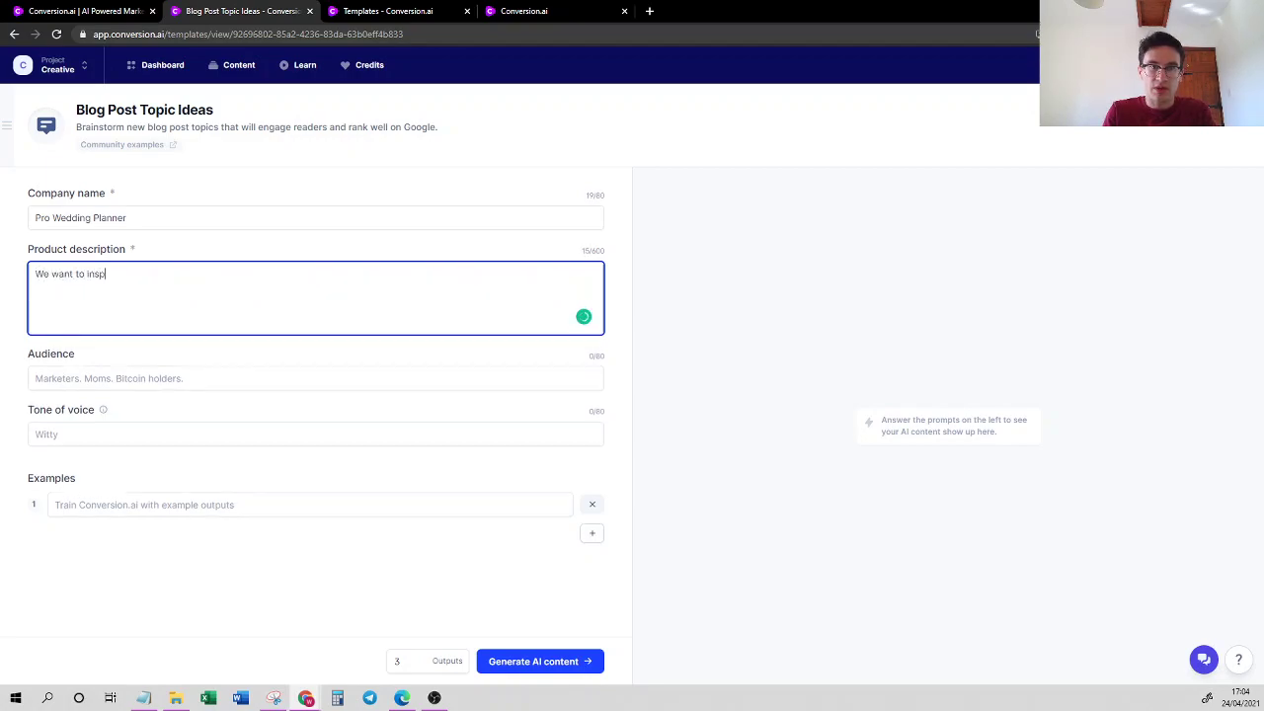
text(ire)
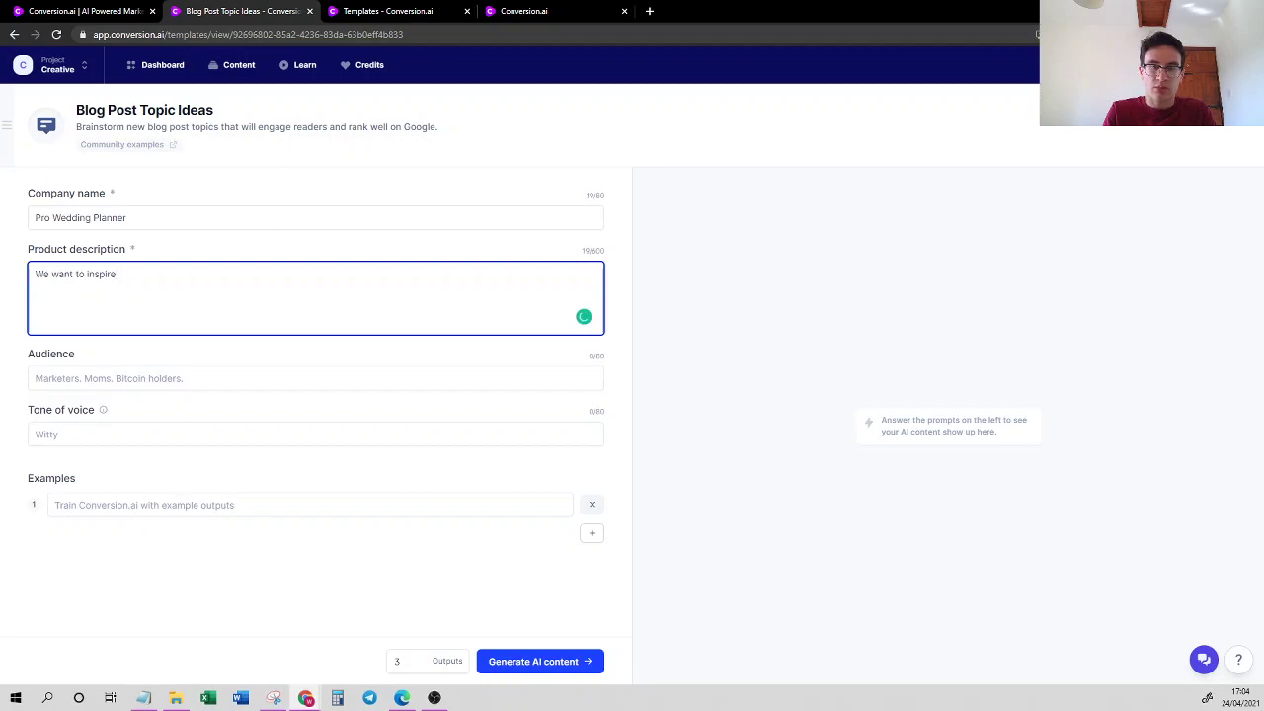
text( people looking)
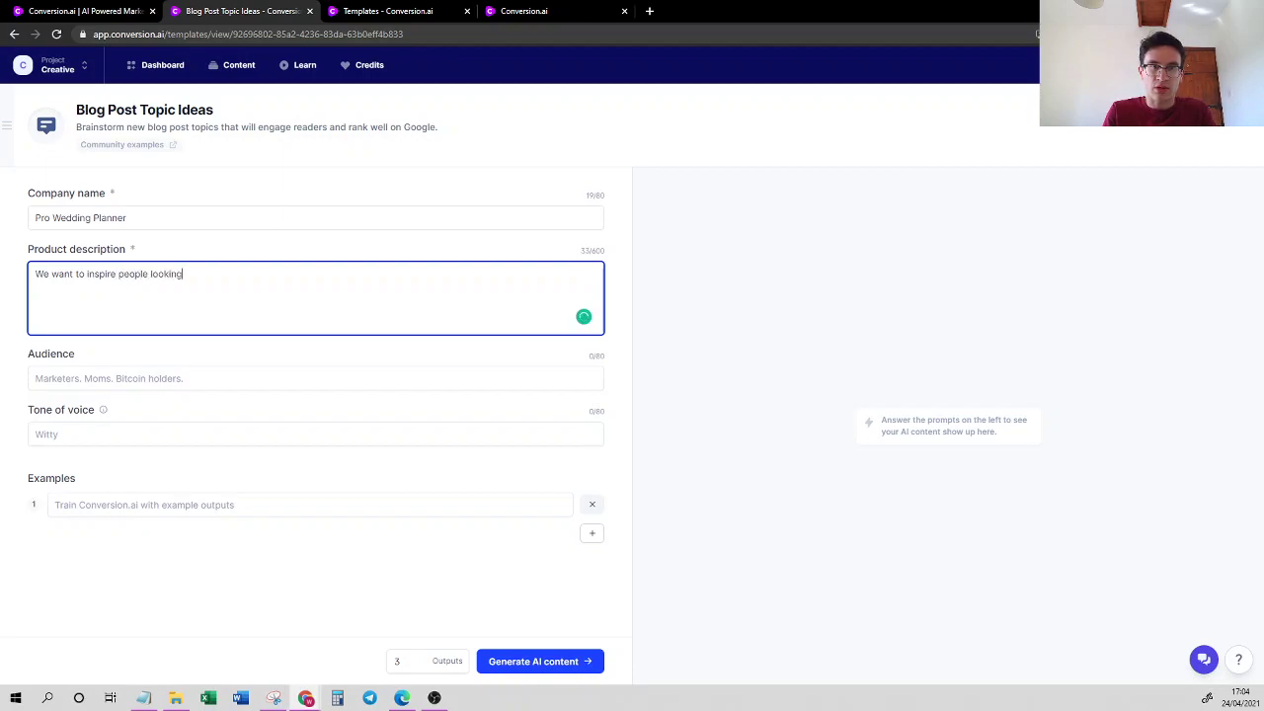
text( to get married)
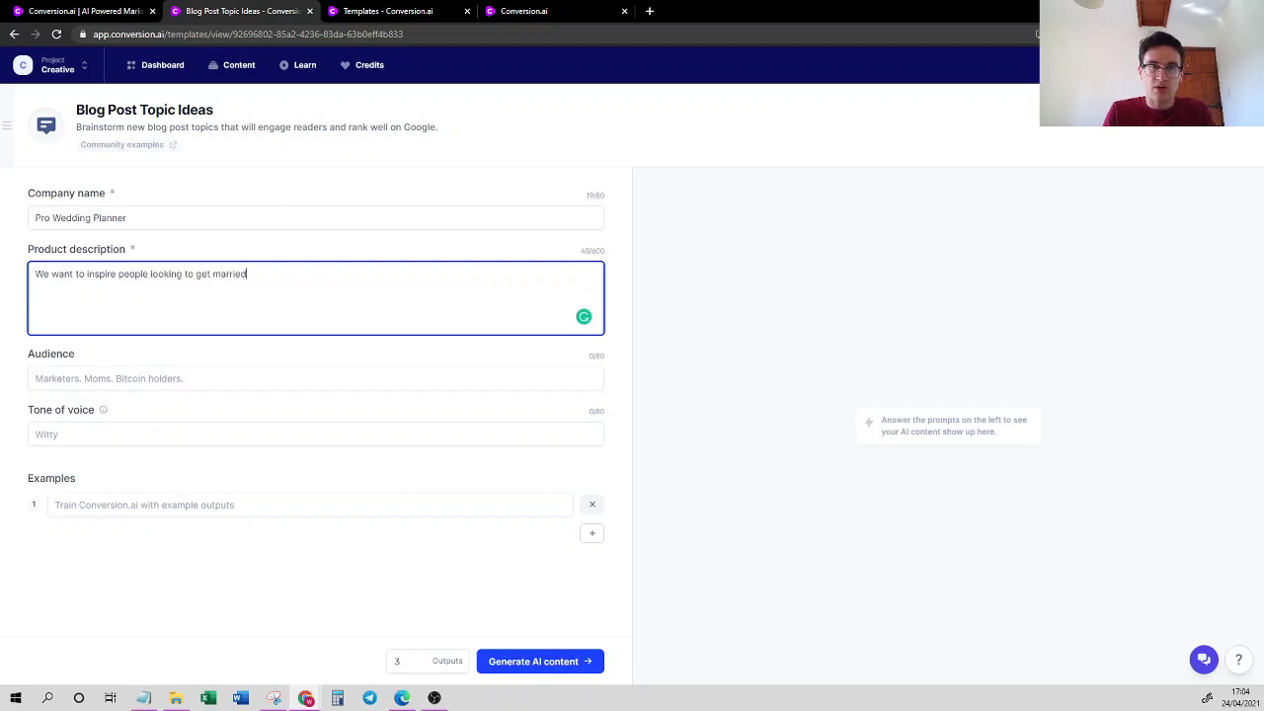
text( soon to cer)
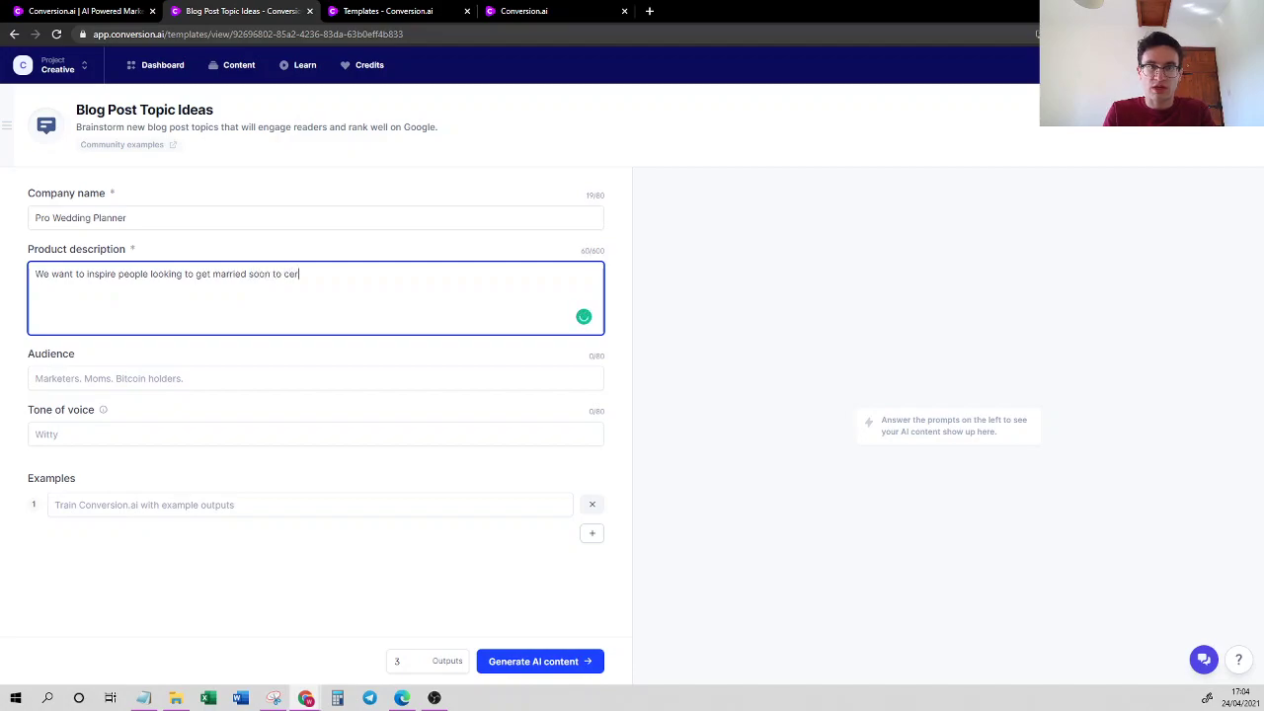
text(em)
key(BackSpace)
key(BackSpace)
key(BackSpace)
key(BackSpace)
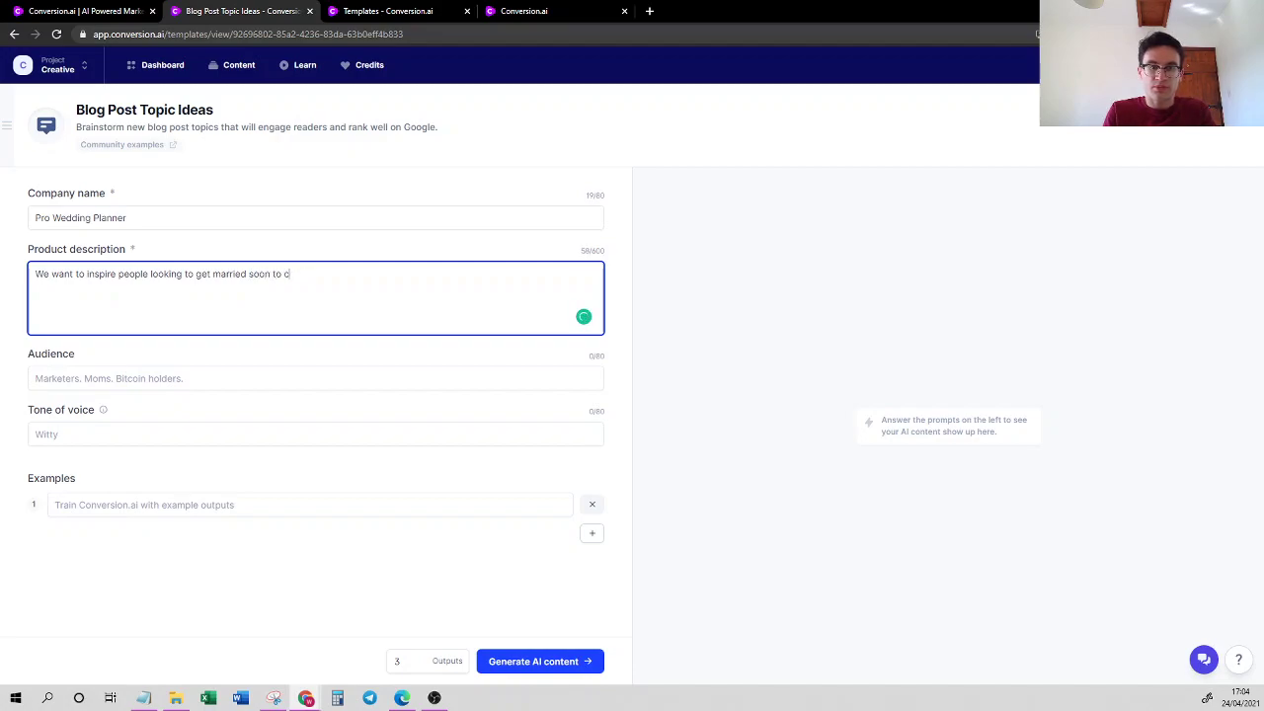
text(reate their ideal wed)
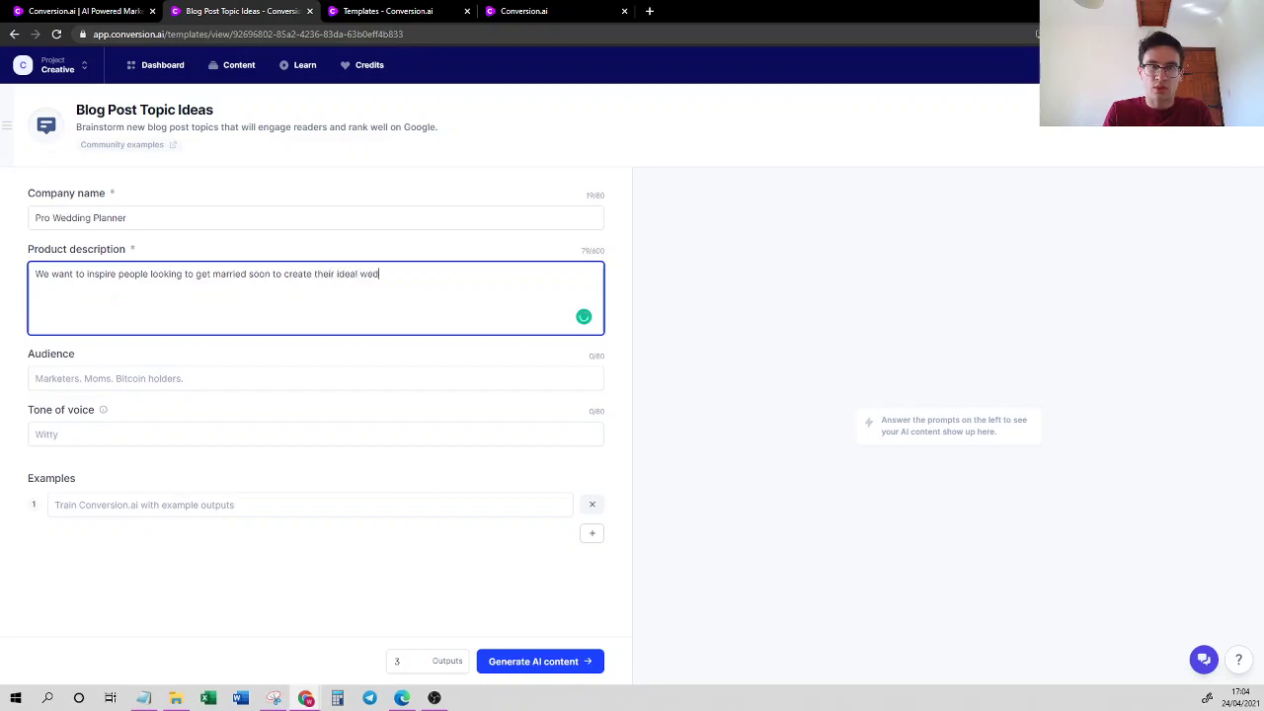
text(ding)
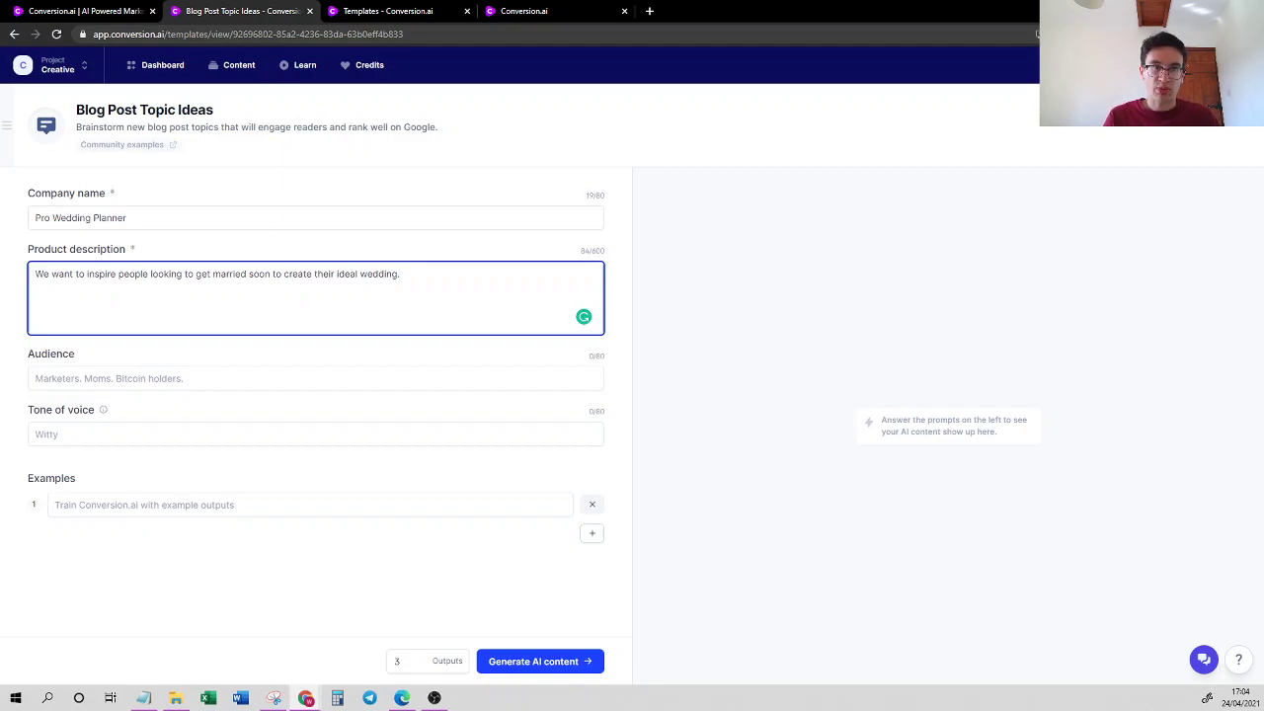
Set the audience to "people looking to get married".
click(35, 378)
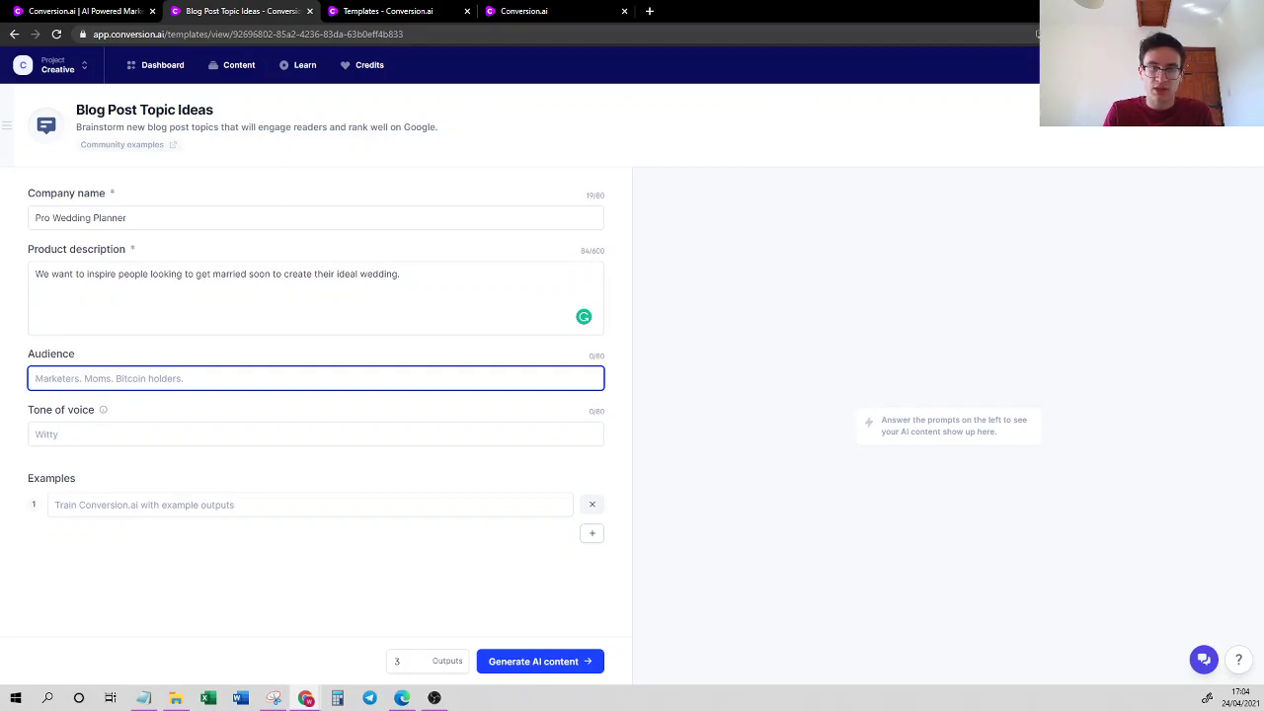
text(people loo)
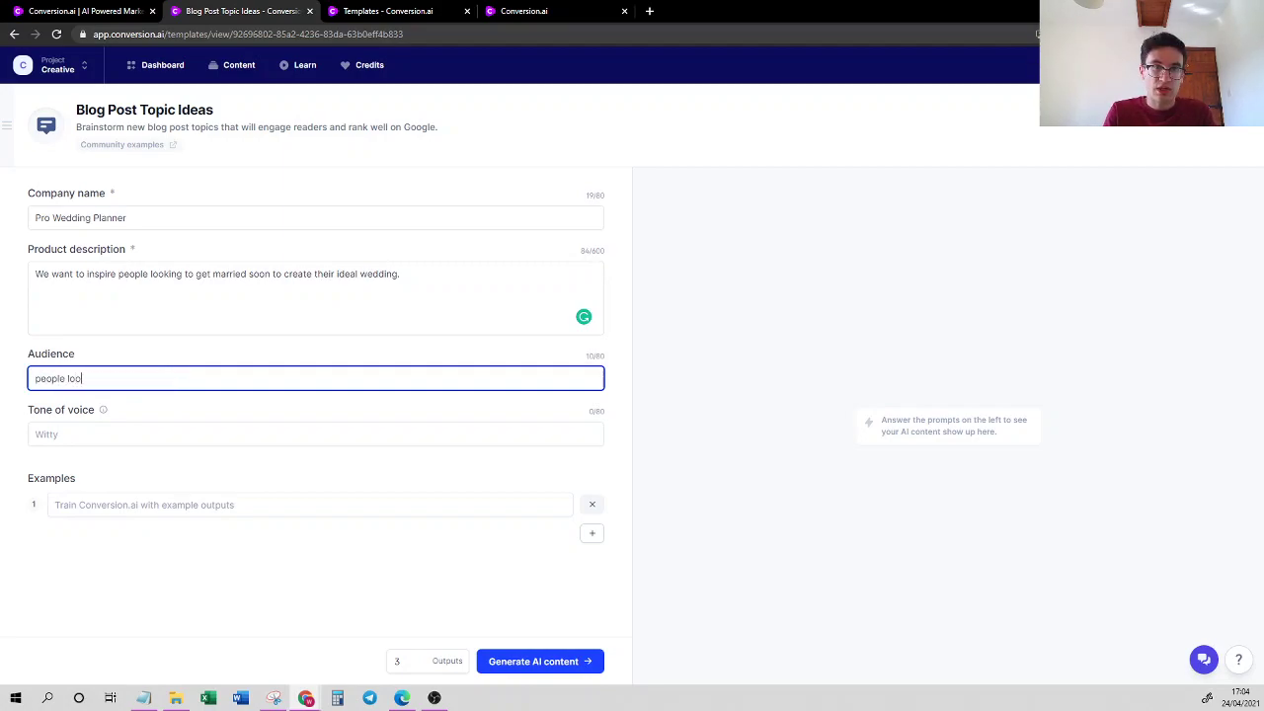
text(king to get mar)
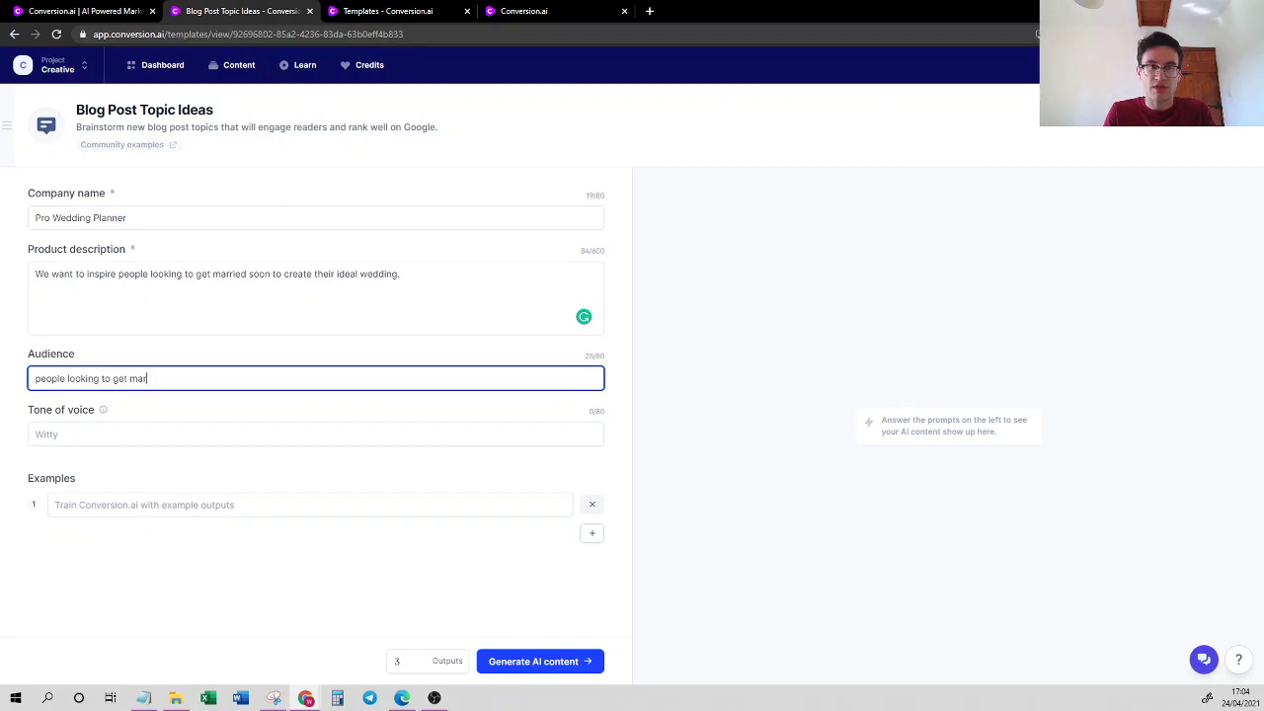
text(ried)
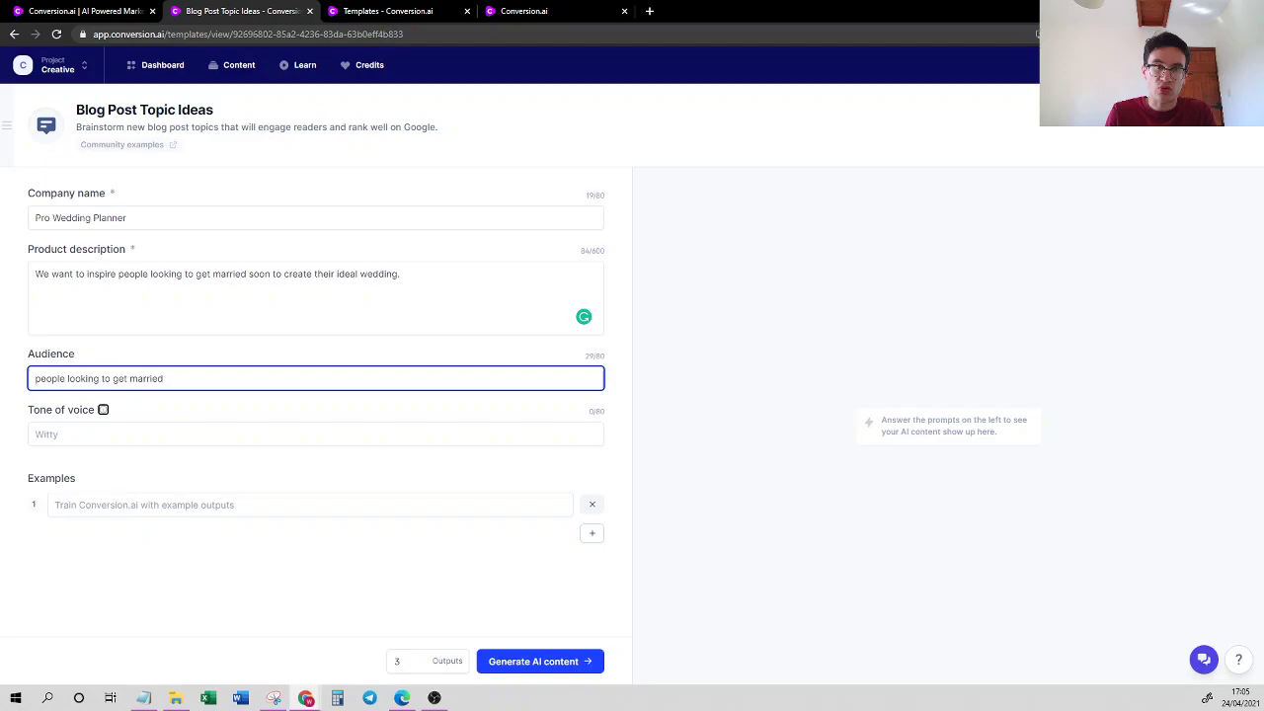
Set the tone of voice to "informative, creative, friendly".
click(102, 409)
click(102, 434)
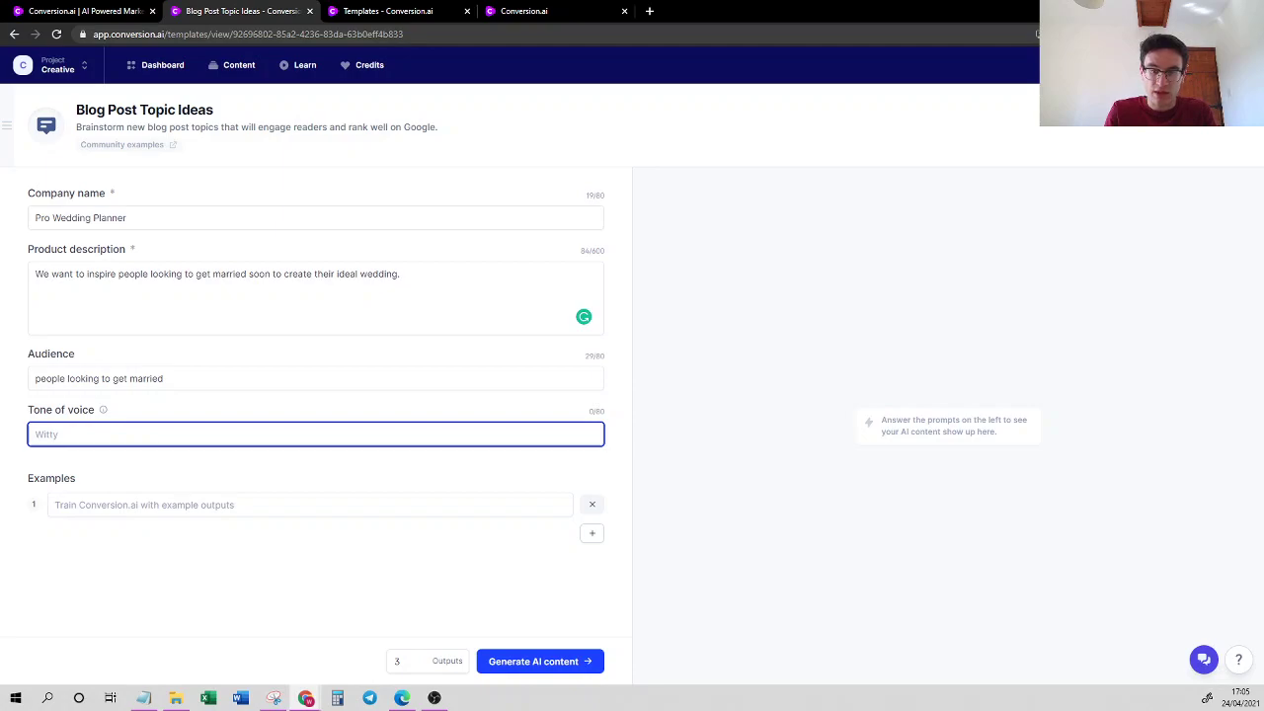
text(inform)
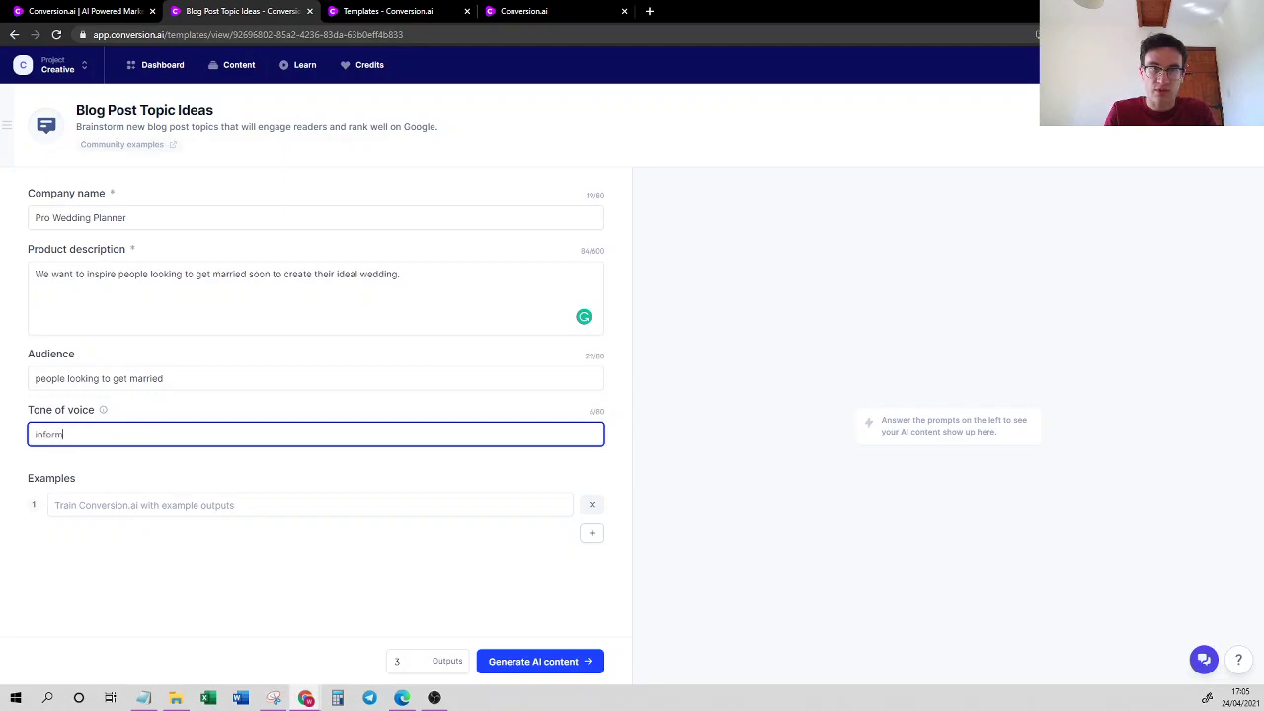
text(ative, creati)
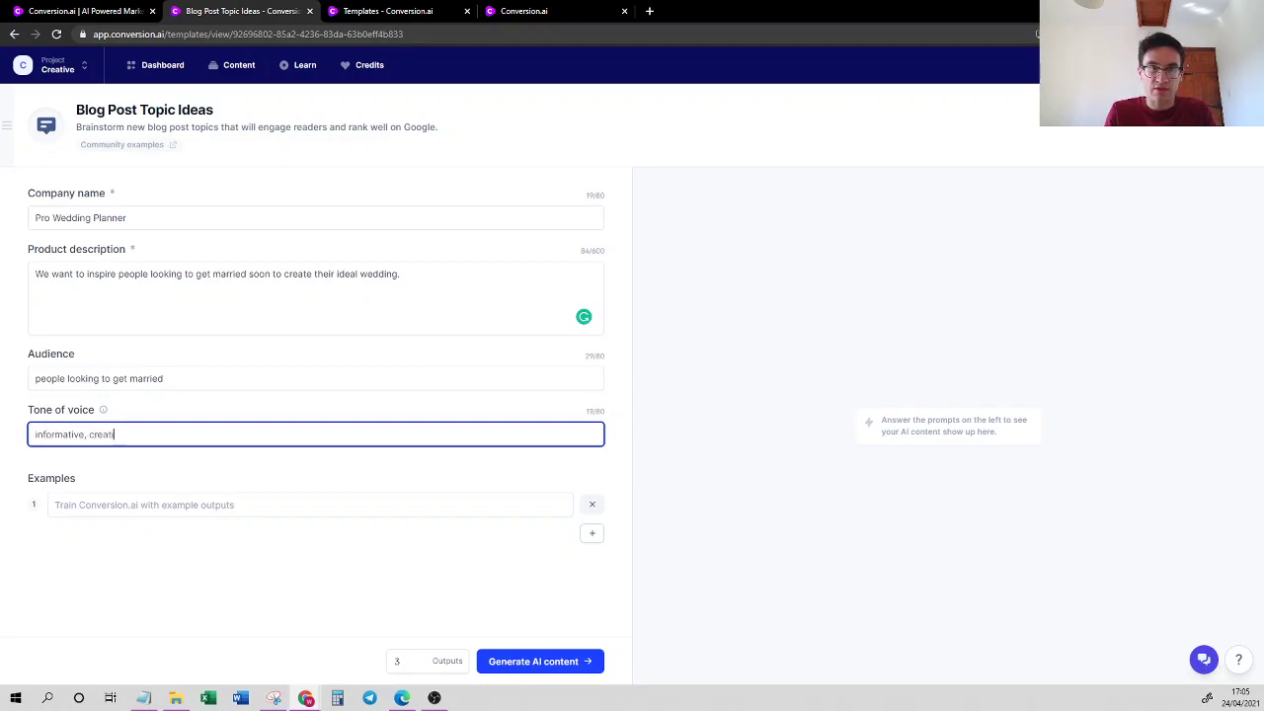
text(ve)
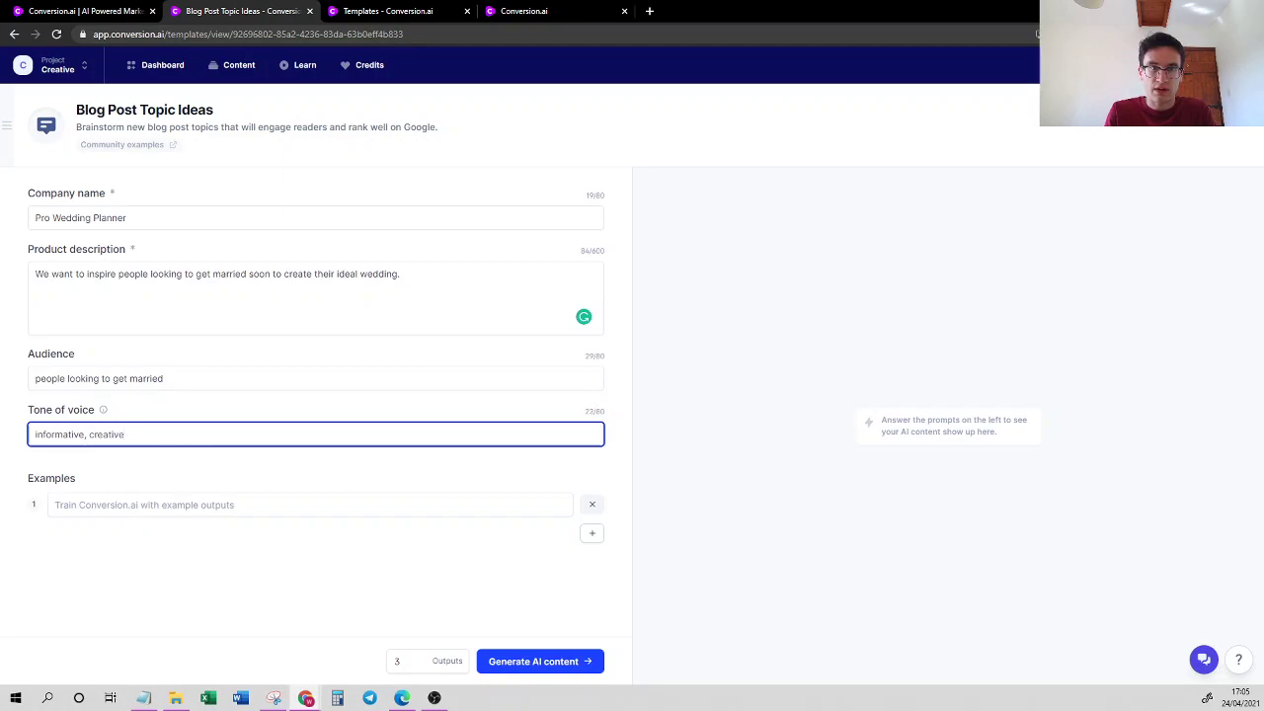
text(, fiiendly)
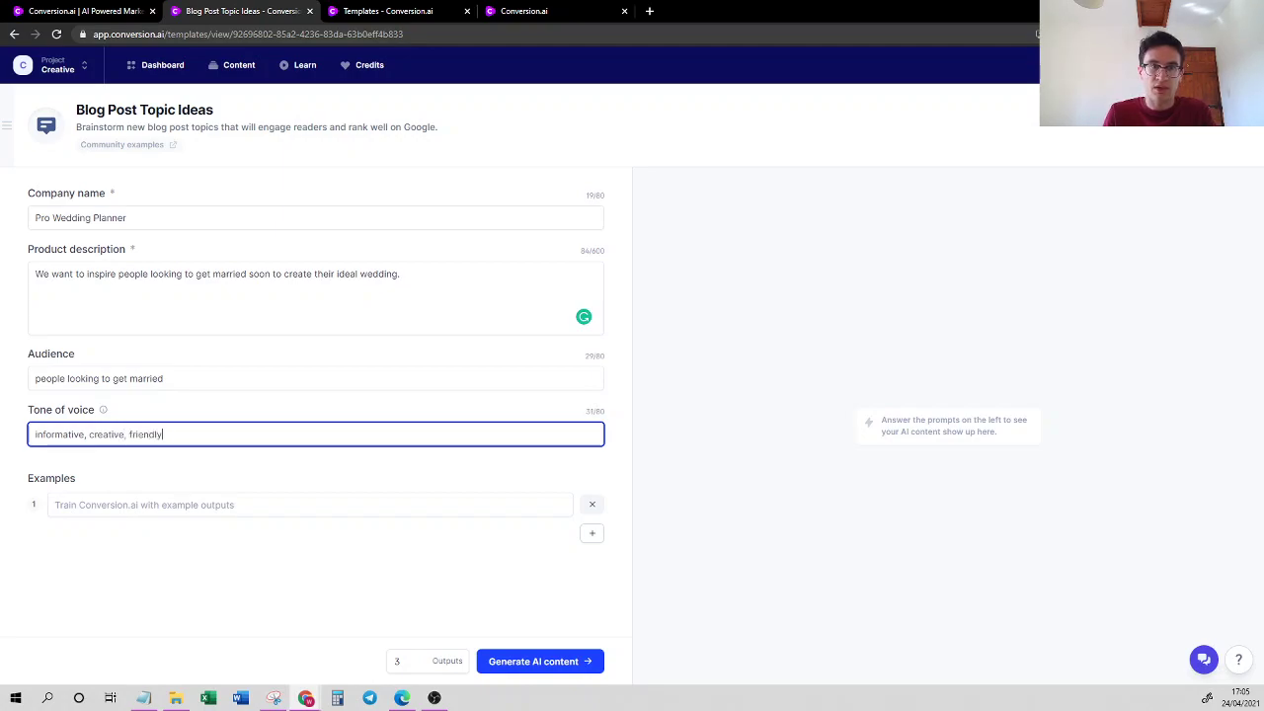
Provide two example outputs, "Best Wedding Gifts" and "Amazing Wedding Cocktail Ideas".
key(Tab)
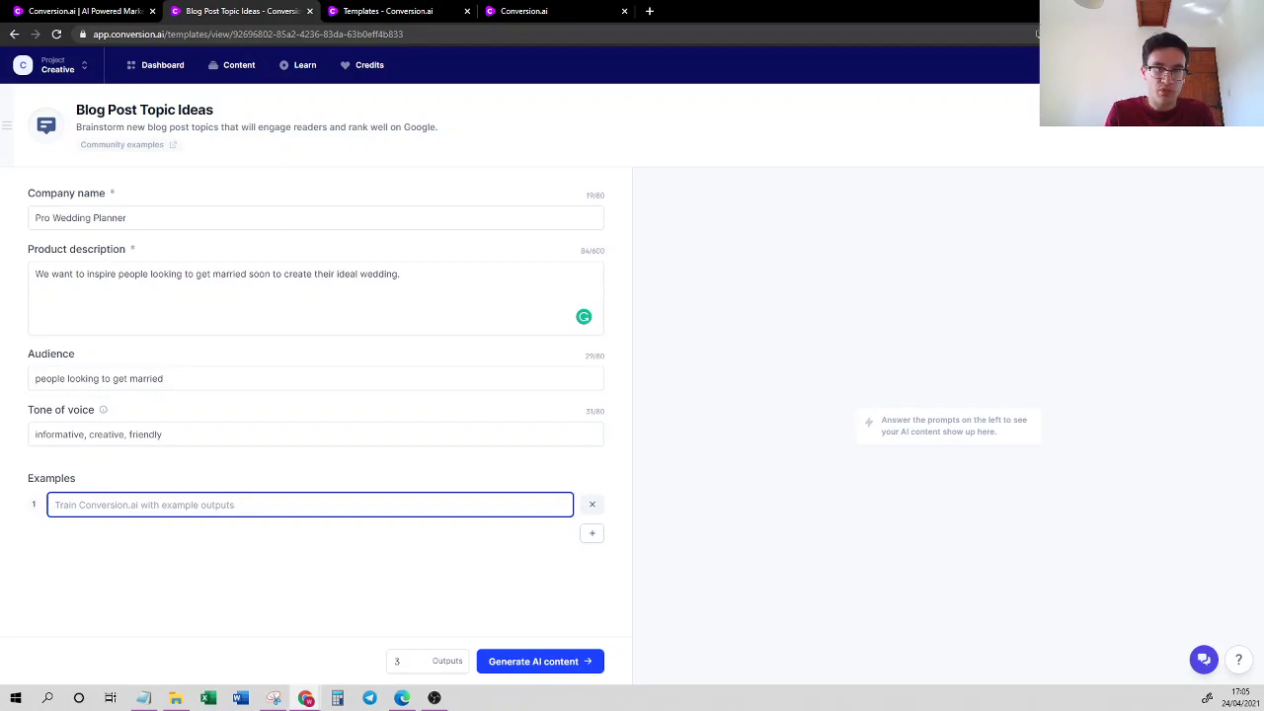
text(B)
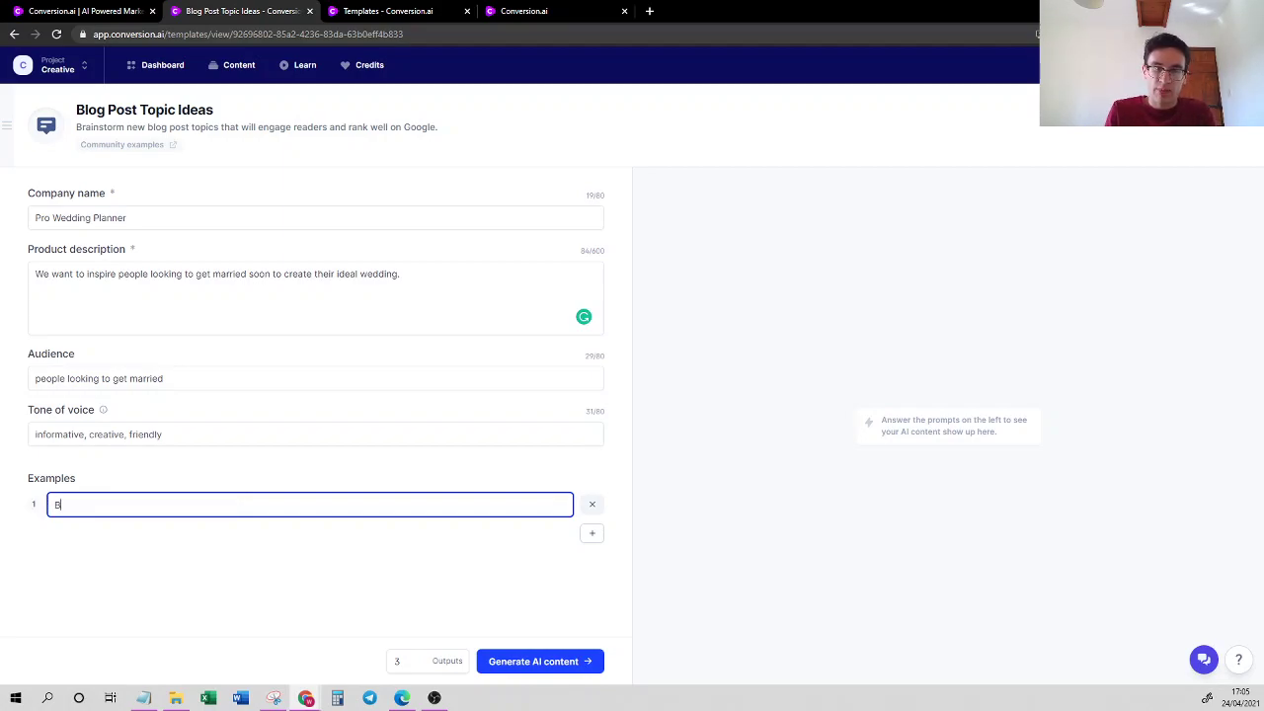
text(est Wedding Gifts)
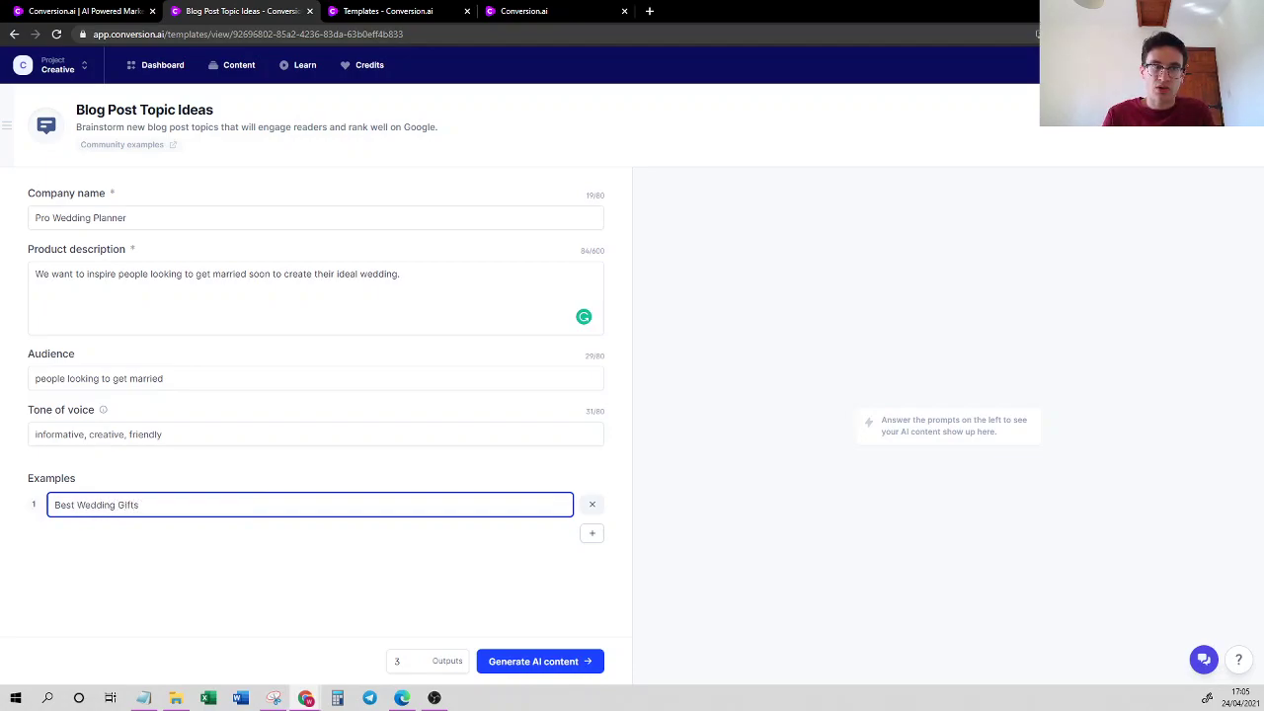
click(592, 533)
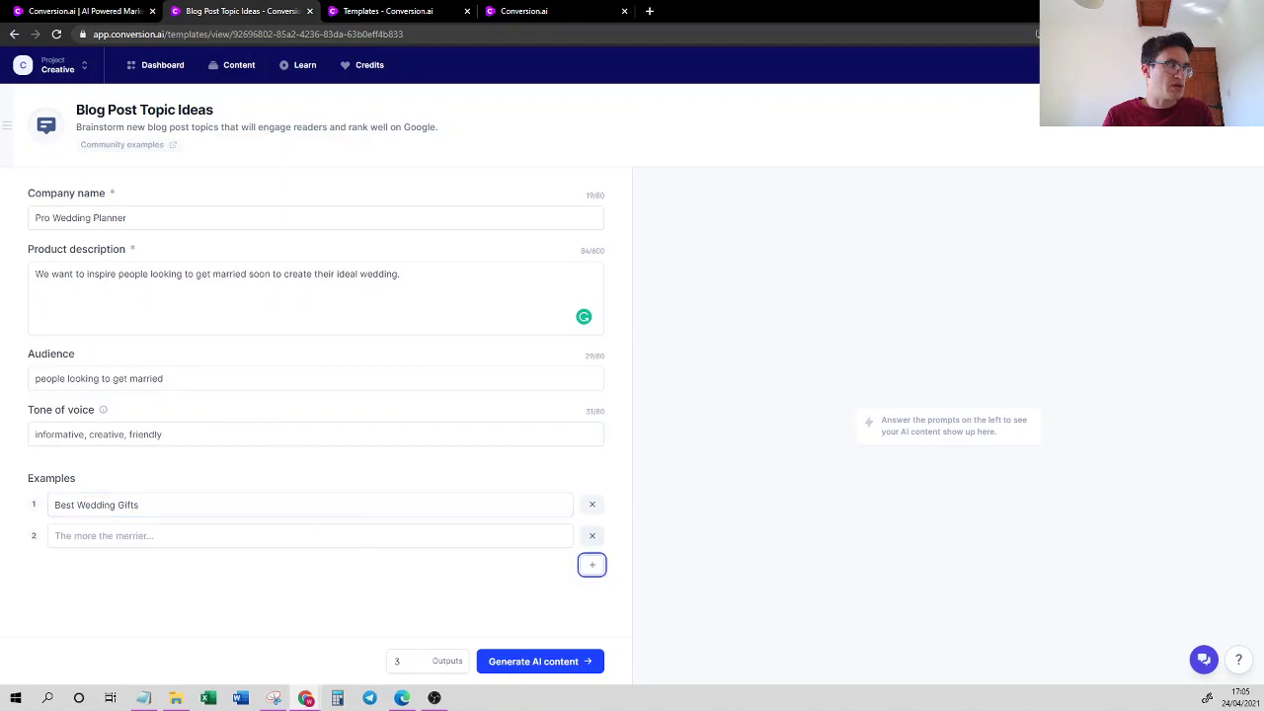
click(329, 536)
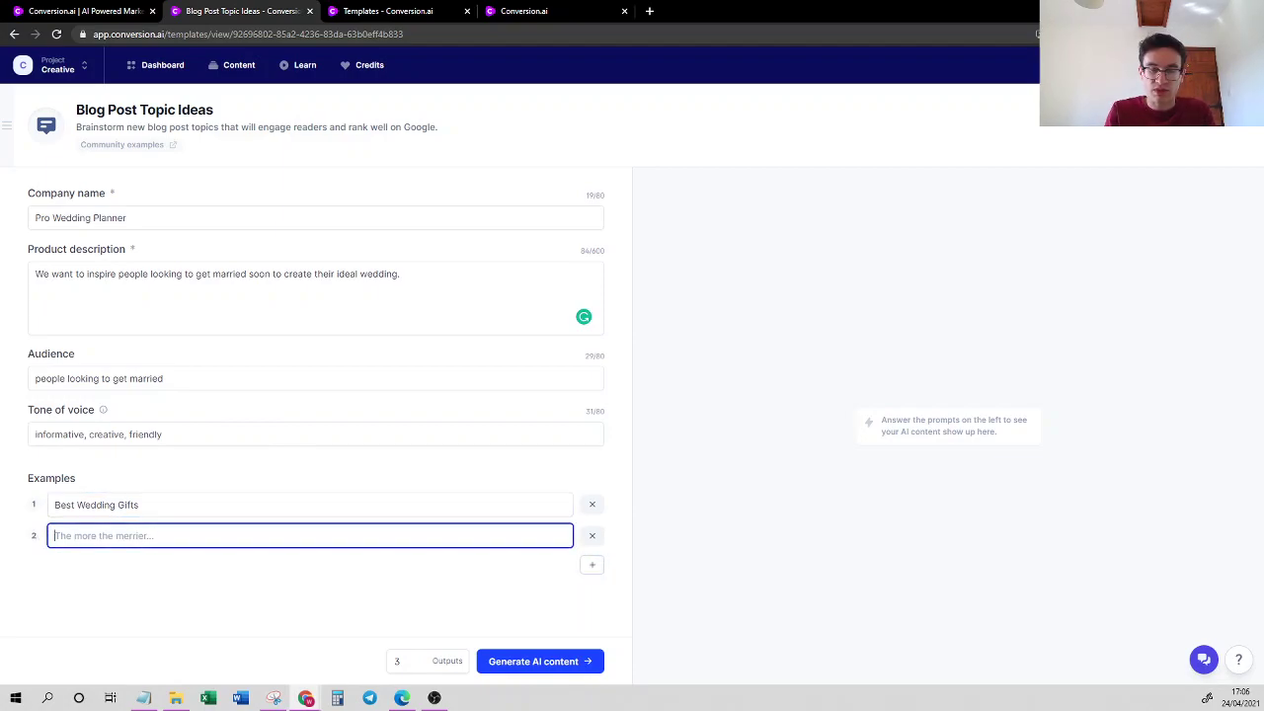
text(Amazing )
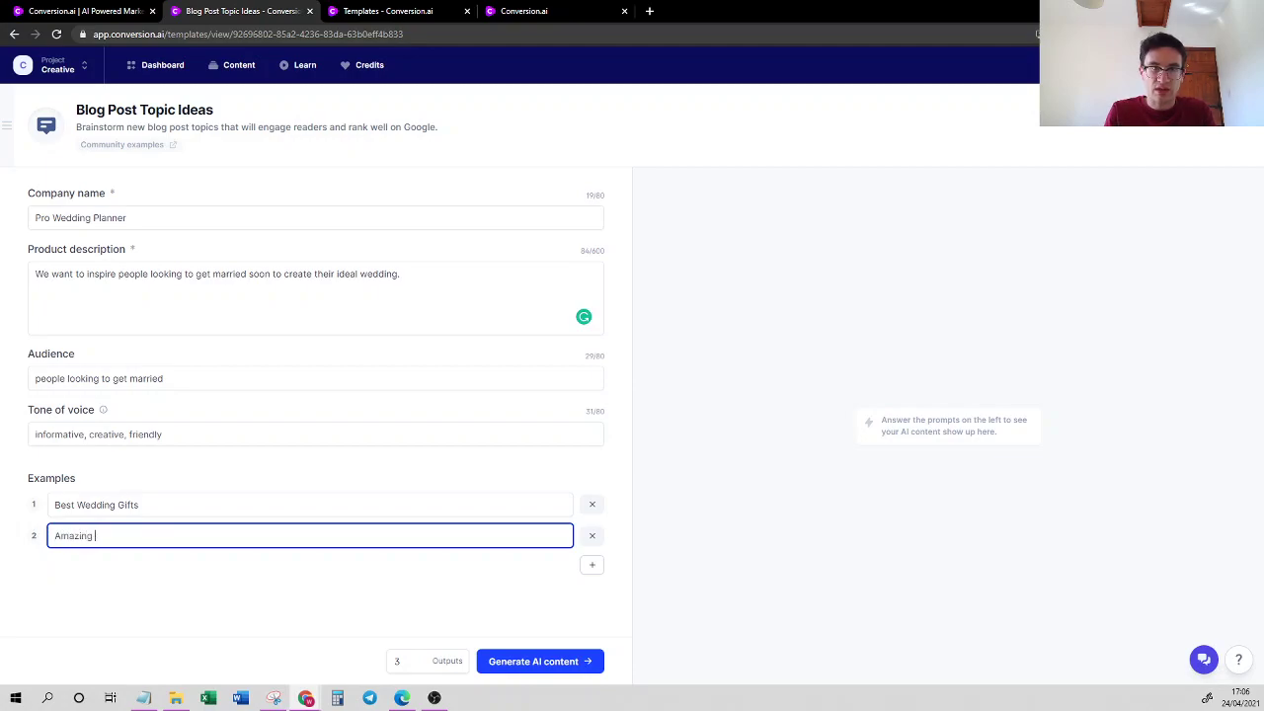
text(Wedding Cocktail)
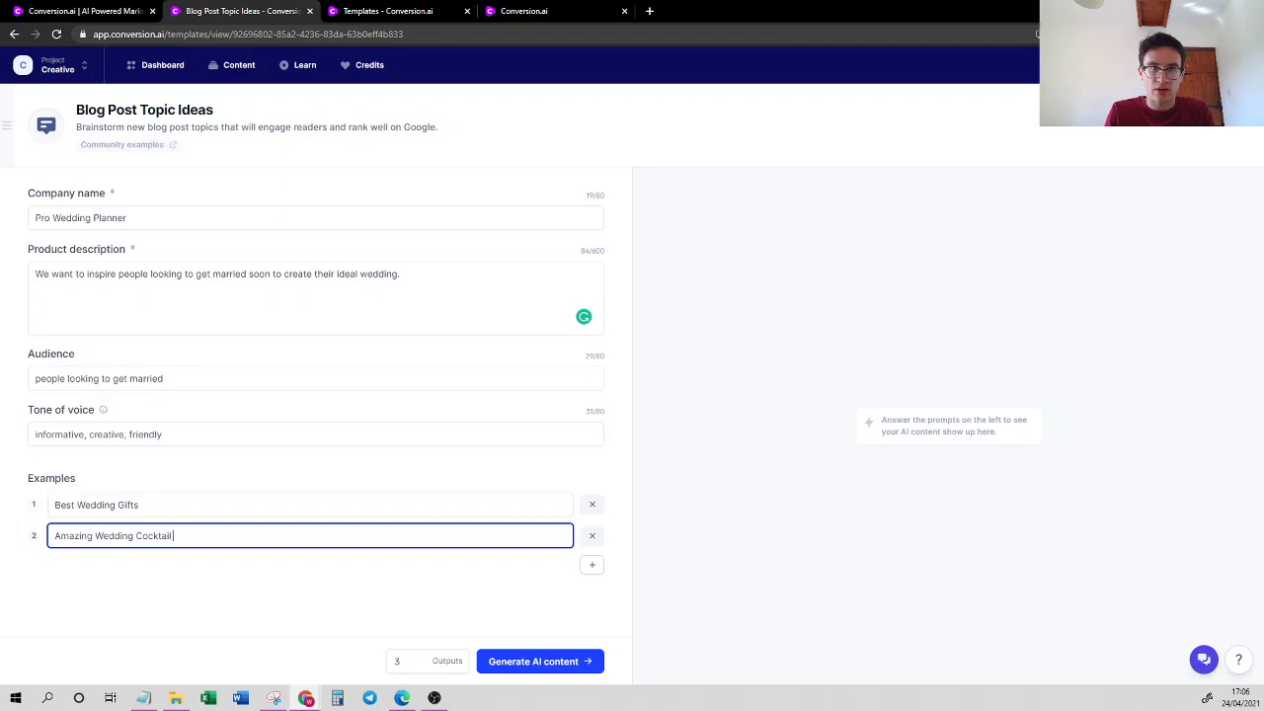
text( Ideas)
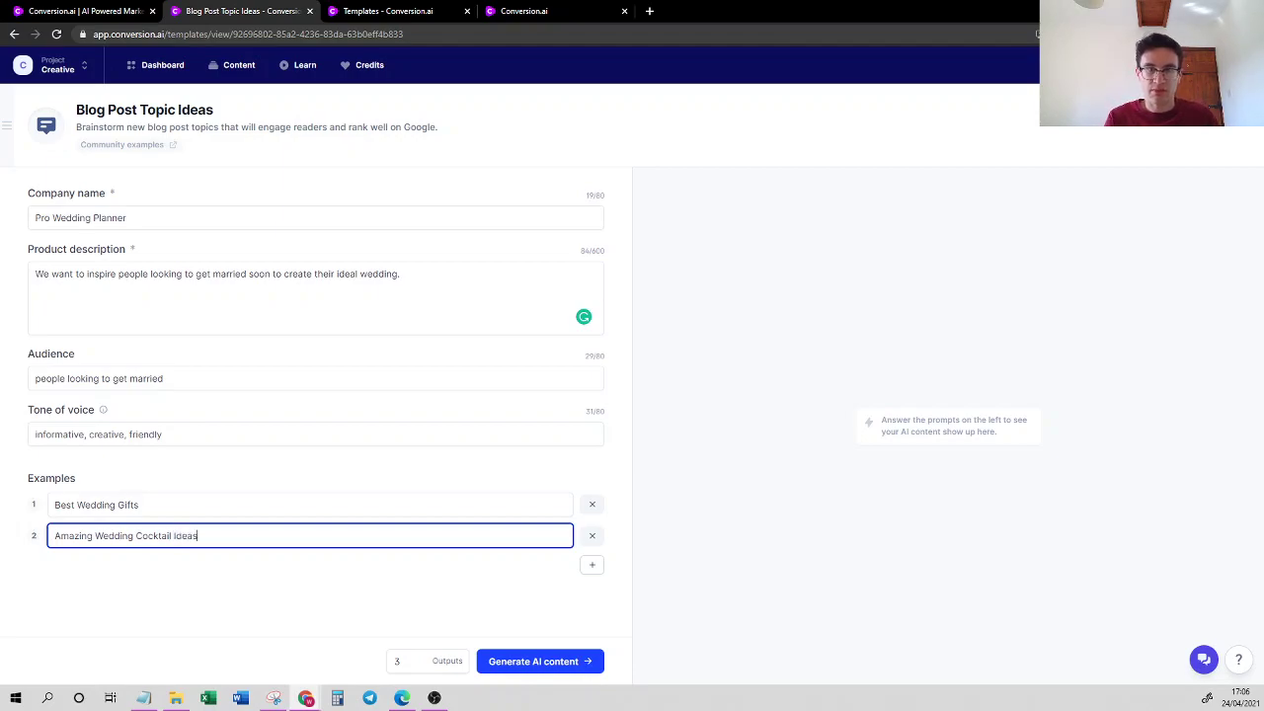
Set the number of outputs to 5 and generate the blog topic ideas.
click(417, 657)
click(418, 658)
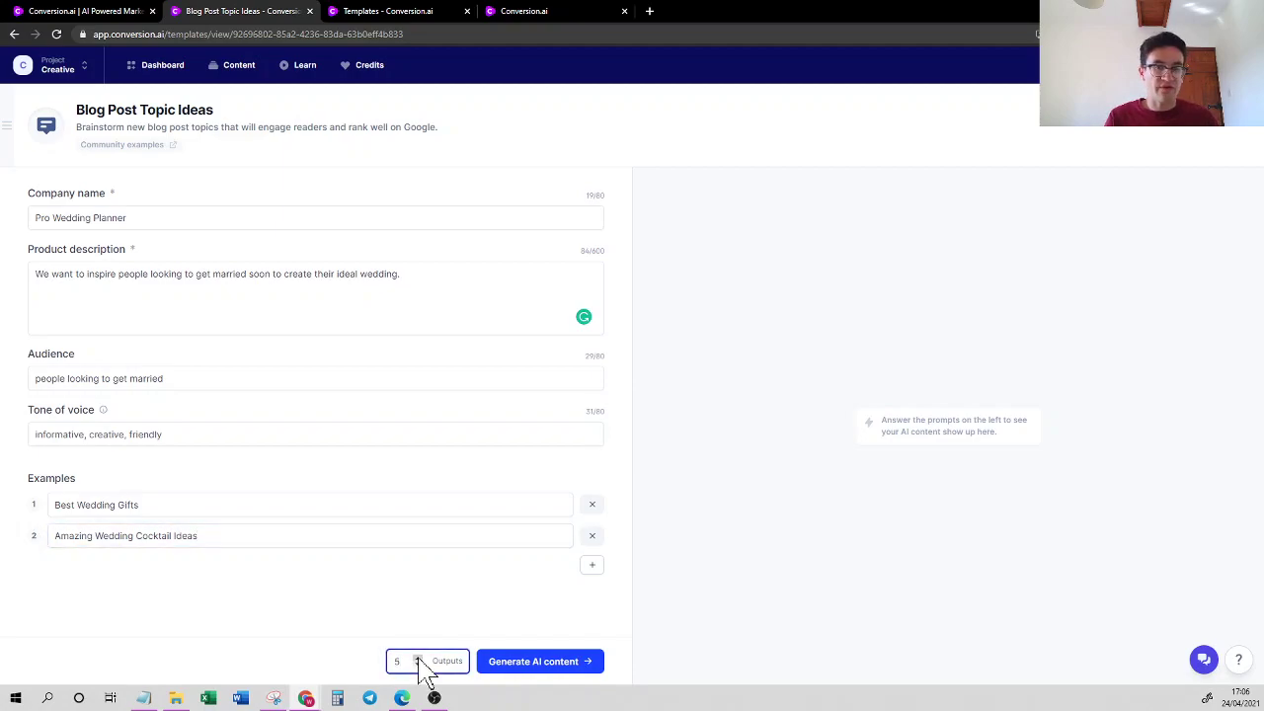
click(530, 669)
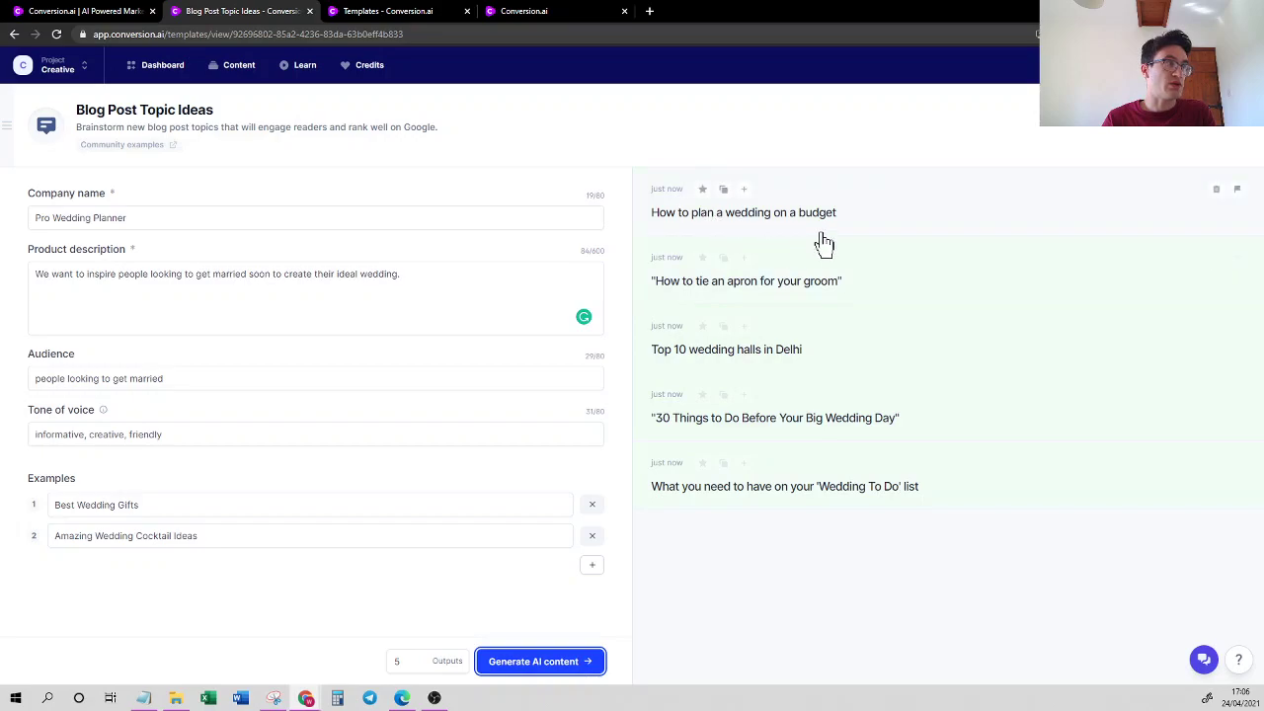
Generate another batch of blog topic ideas and copy the idea "How to choose a wedding photographer".
click(509, 653)
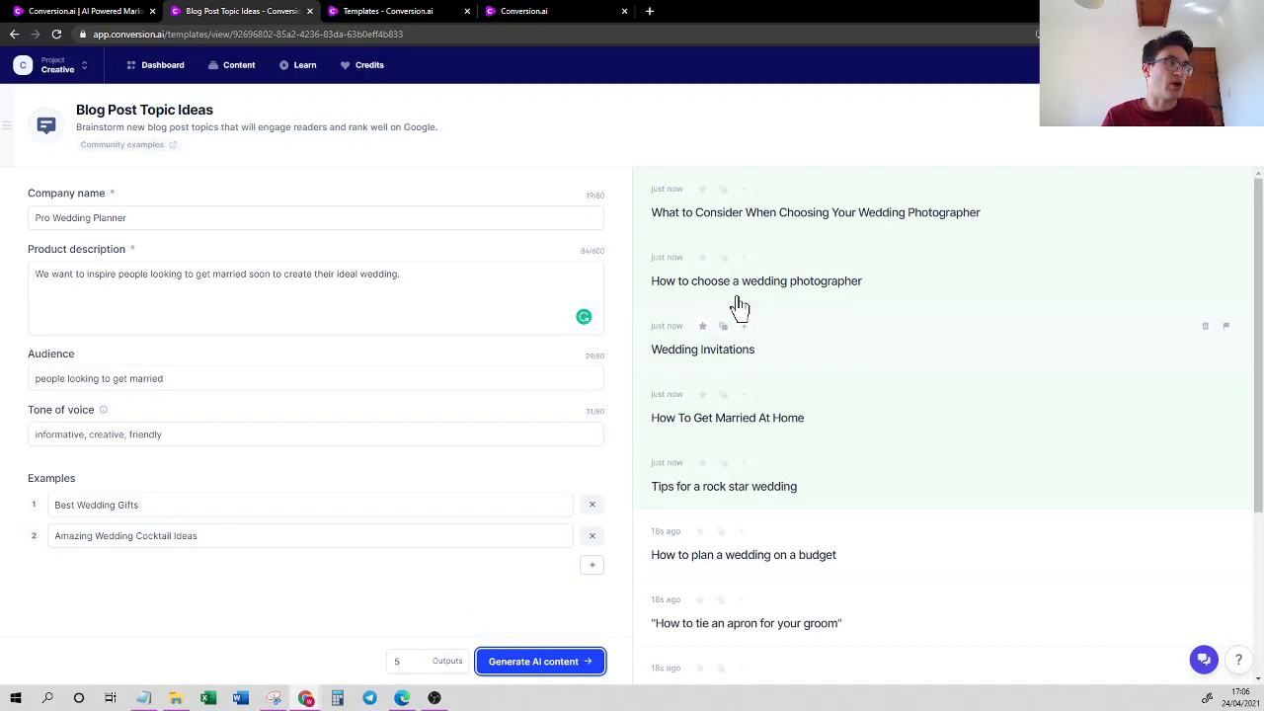
click(835, 288)
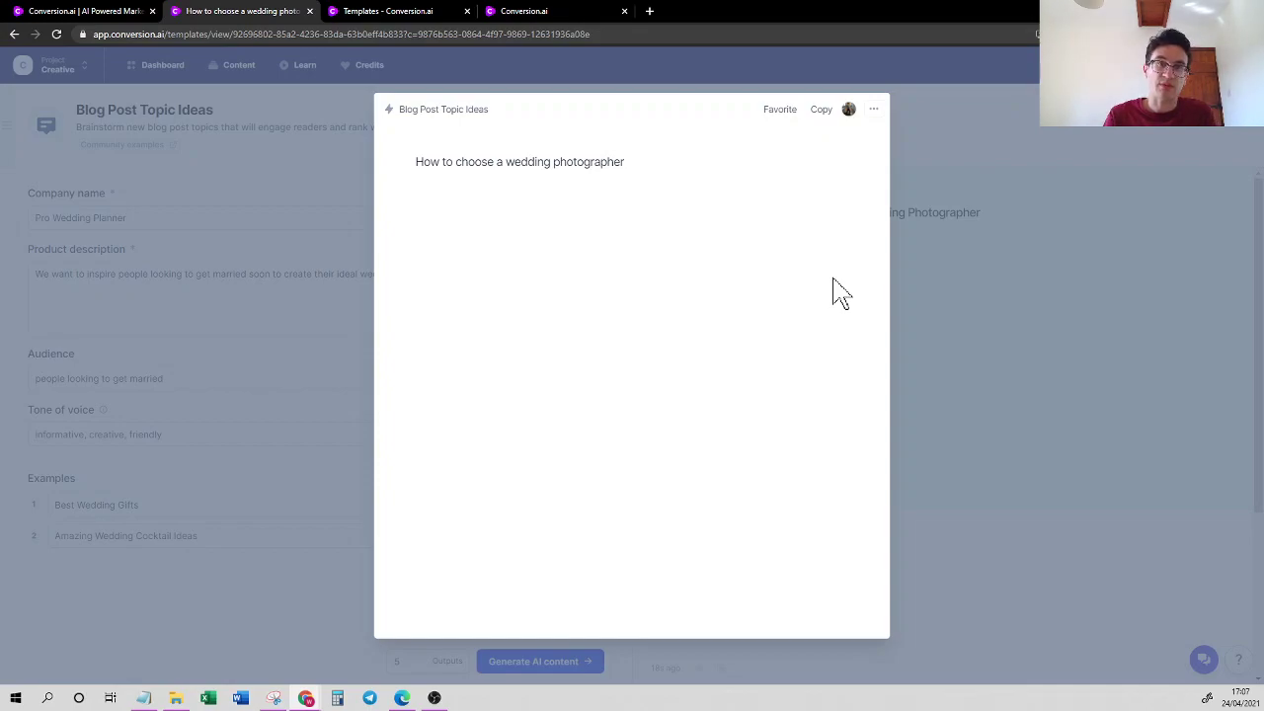
click(820, 111)
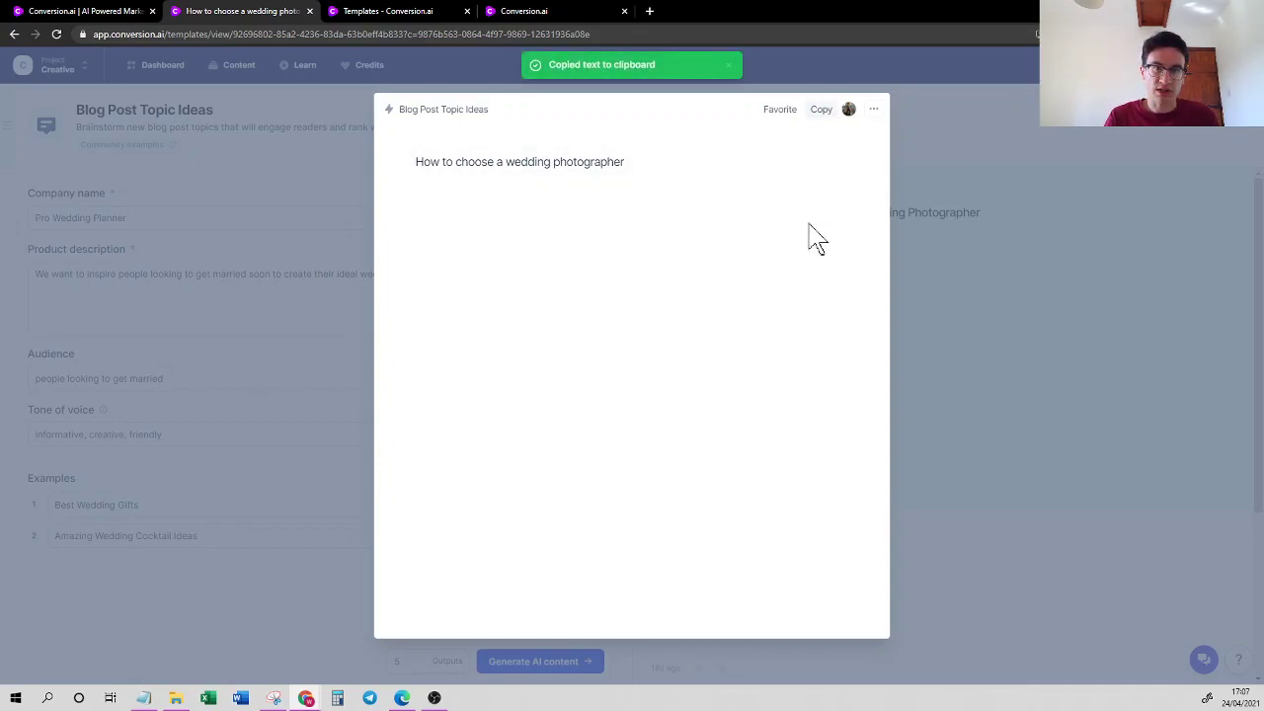
Open the Blog Post Outline template from the blog templates and paste "How to choose a wedding photographer" as the title.
click(397, 14)
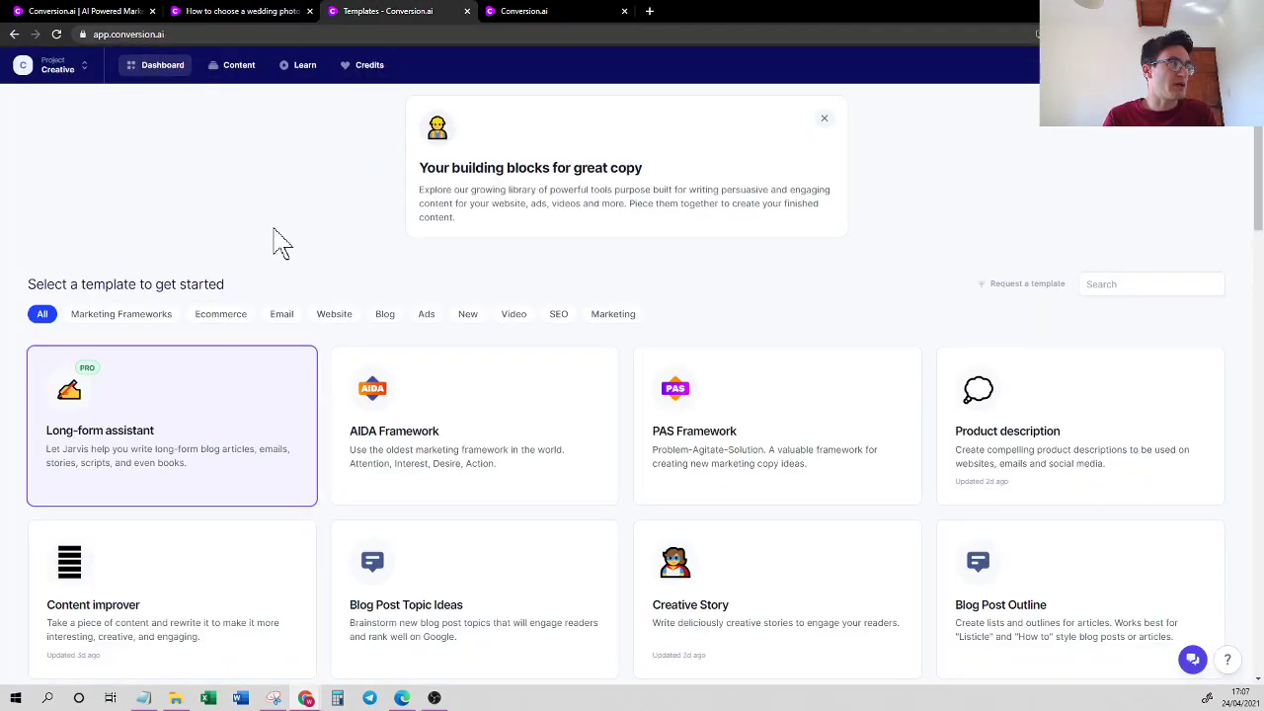
click(387, 316)
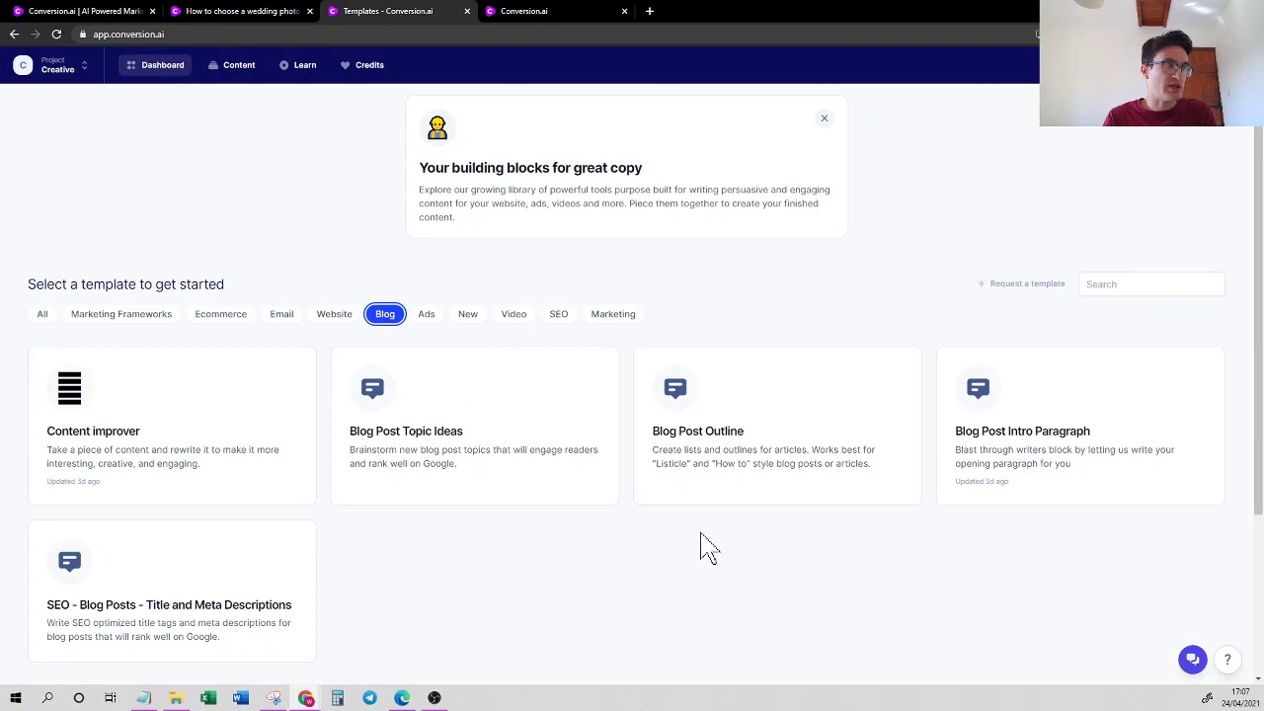
click(714, 487)
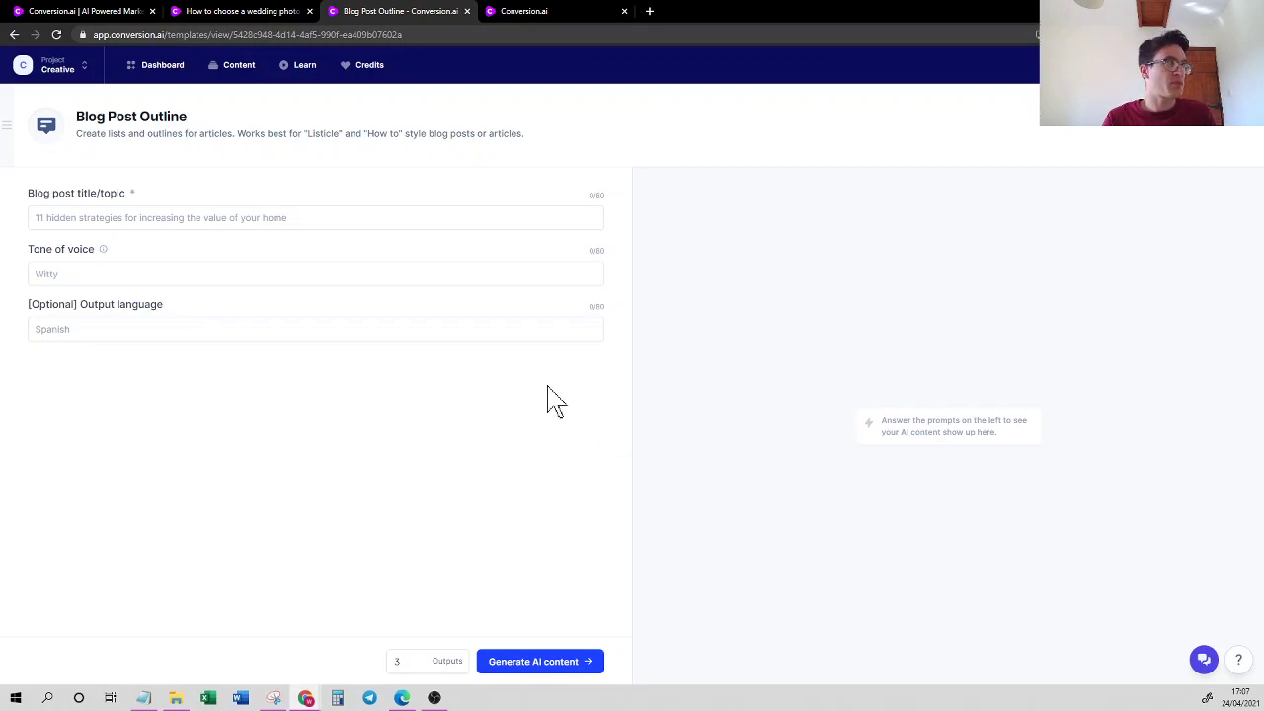
click(296, 218)
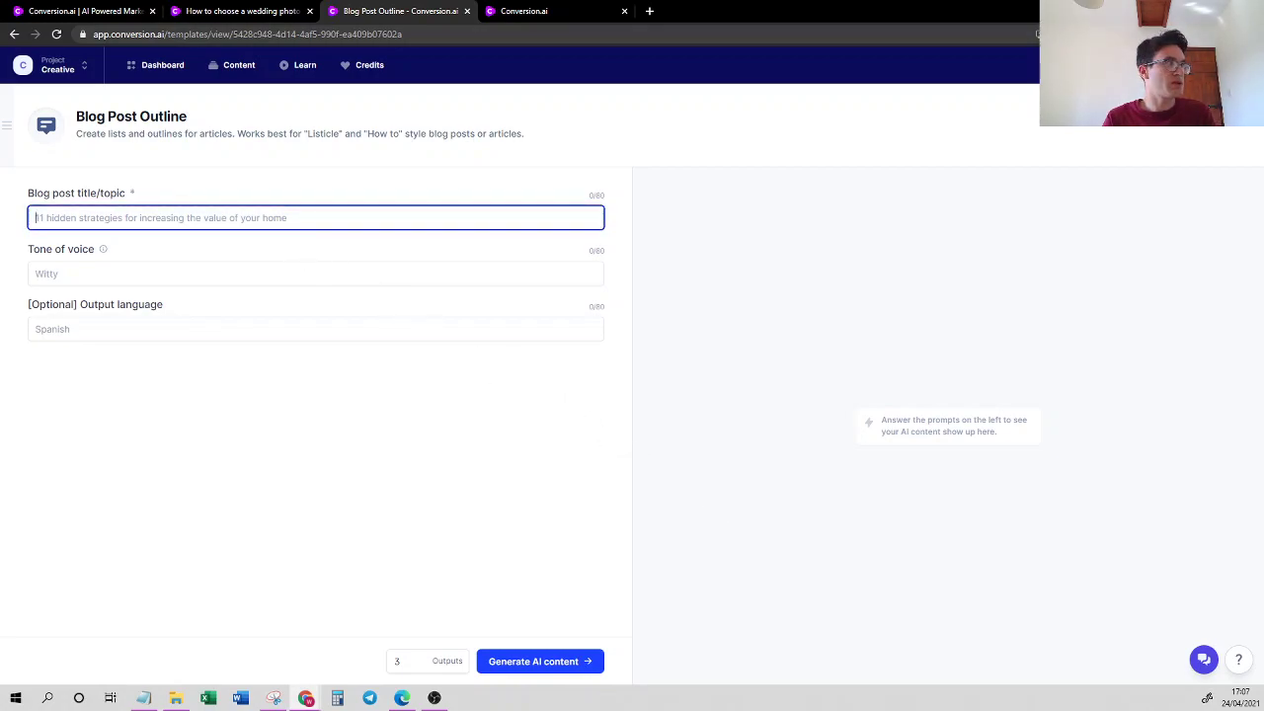
key(ctrl+v)
Set the outline's tone of voice to "informative, friendly", correcting the misspelling, and generate the outlines.
click(138, 274)
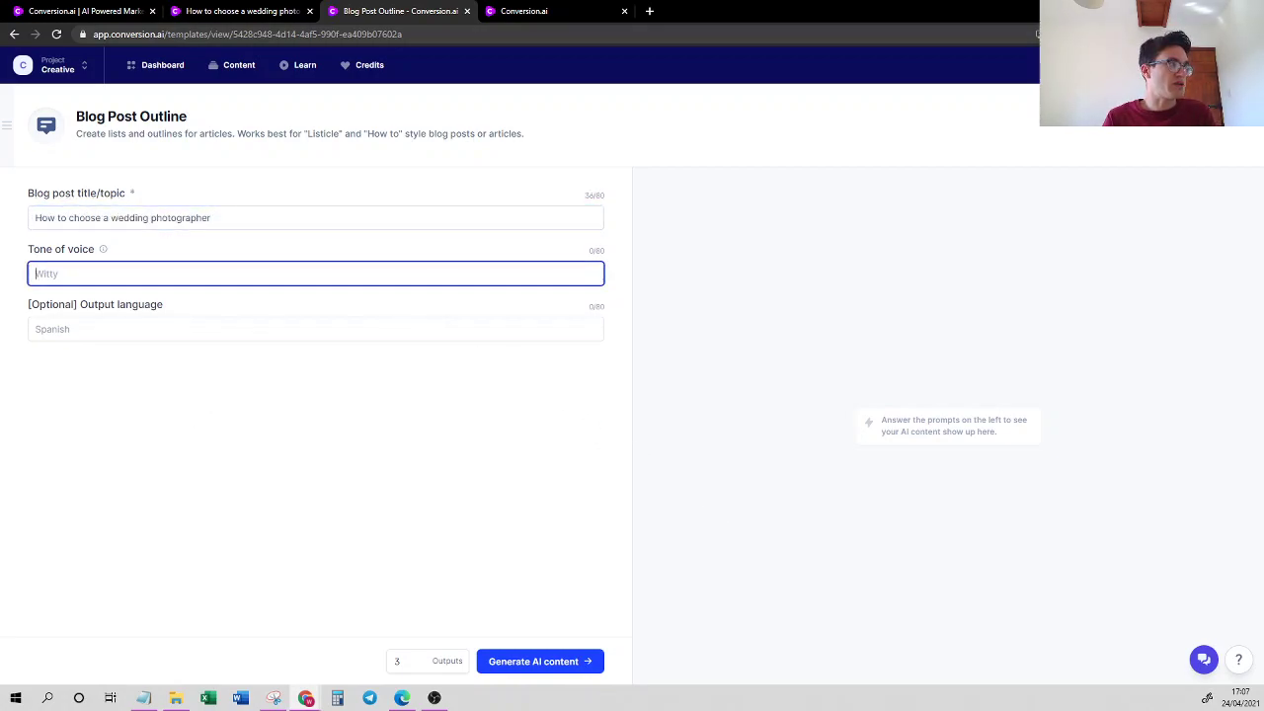
text(infromativ)
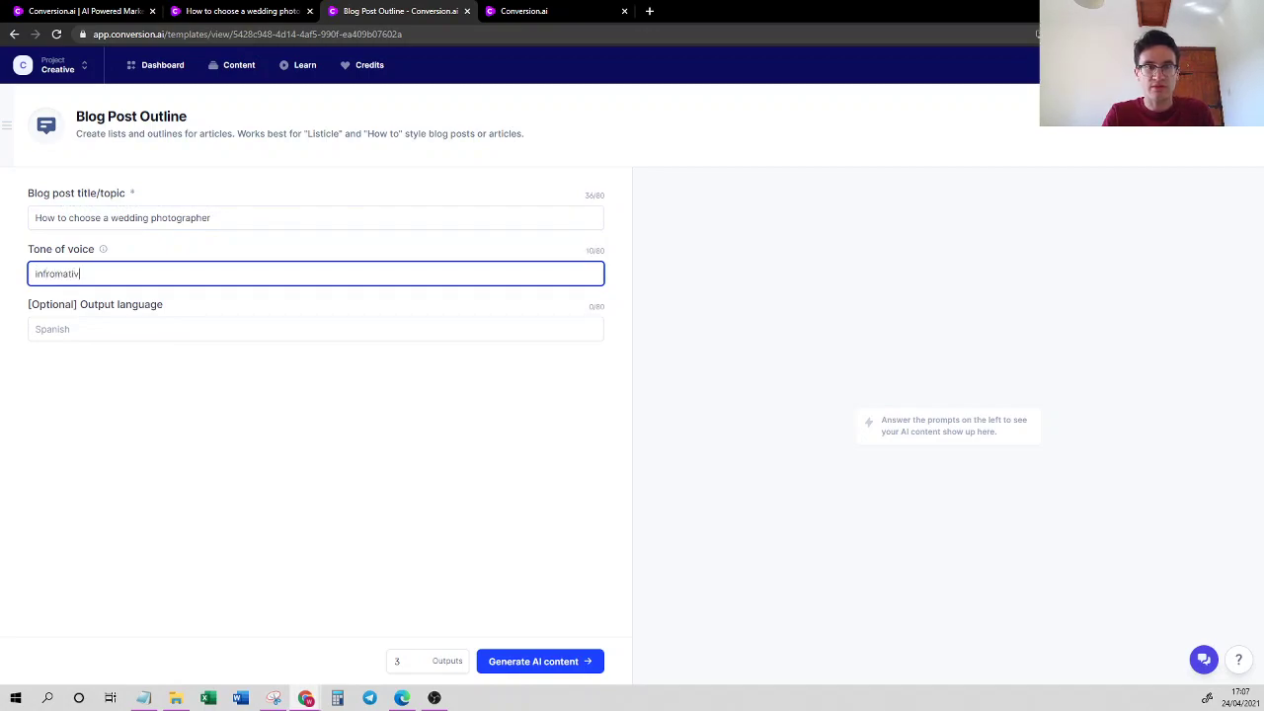
text(e, friendly)
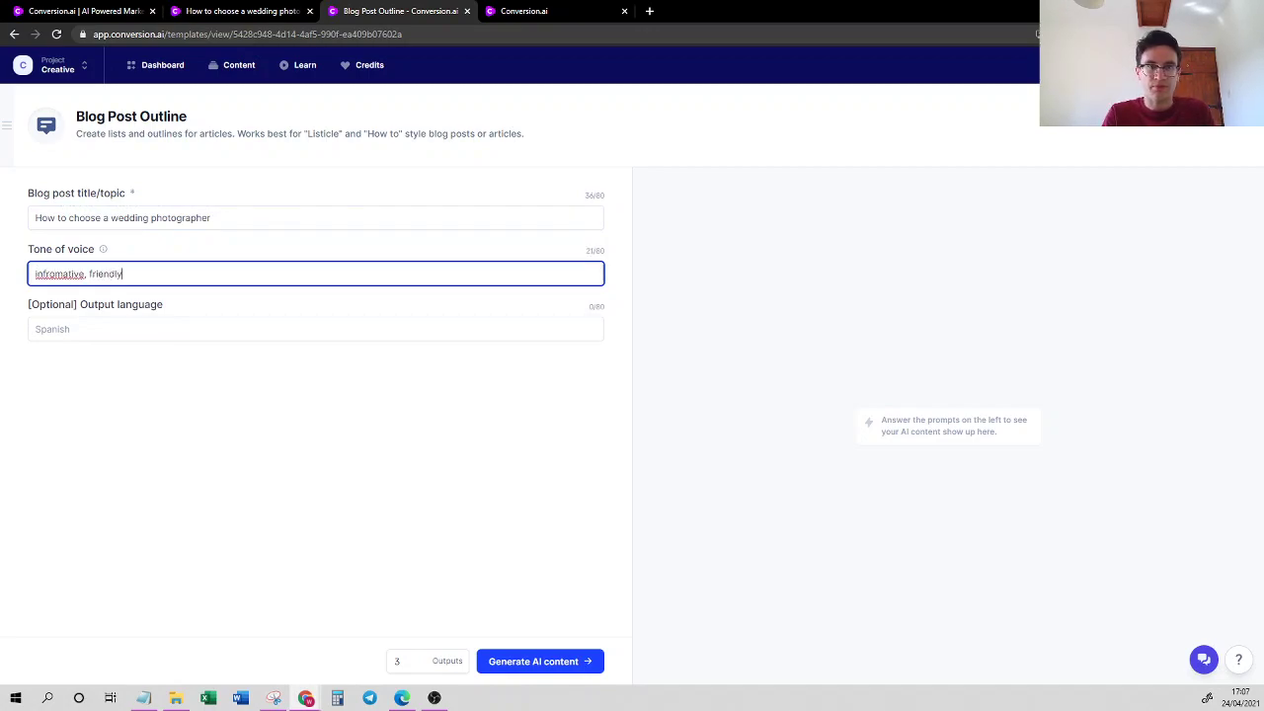
right_click(44, 278)
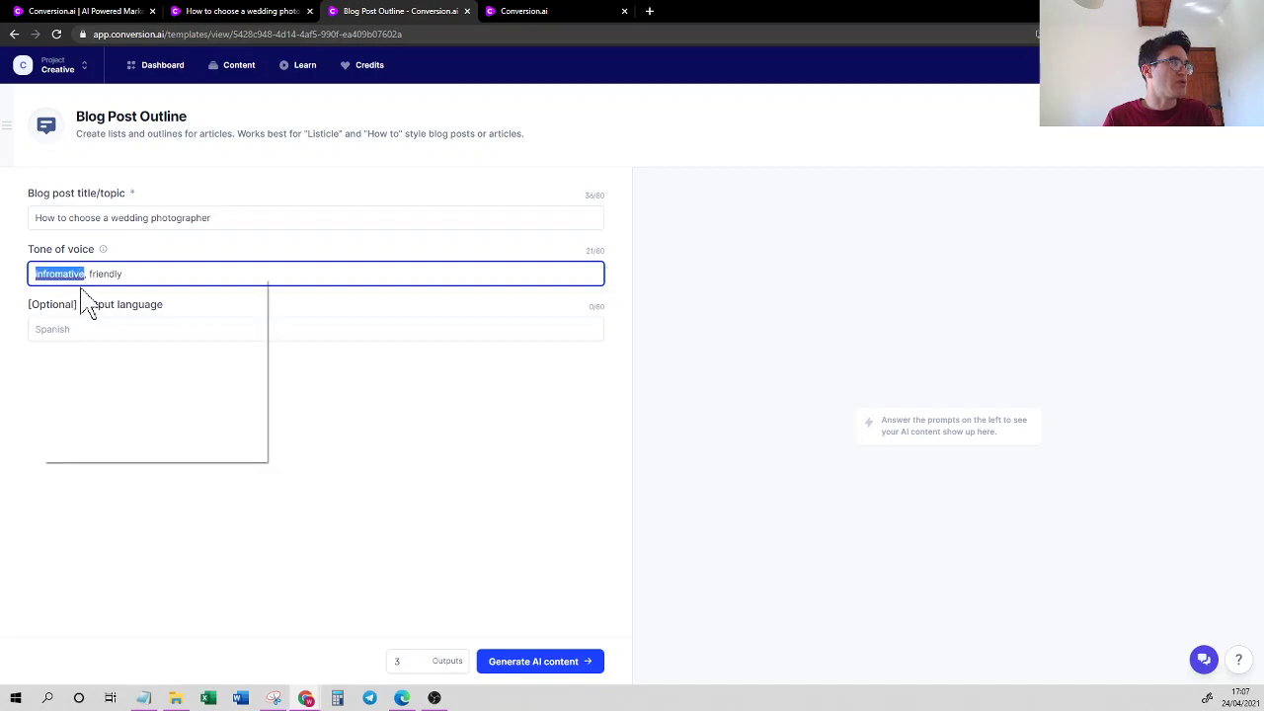
click(89, 292)
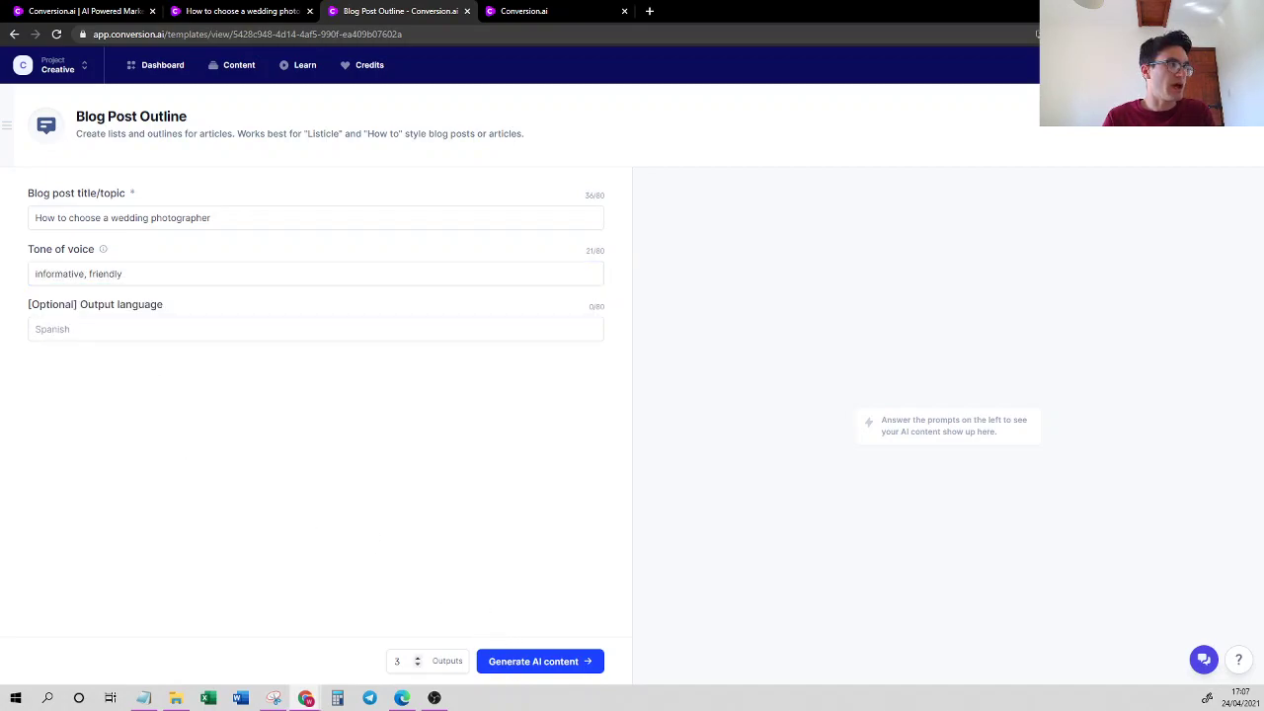
click(524, 663)
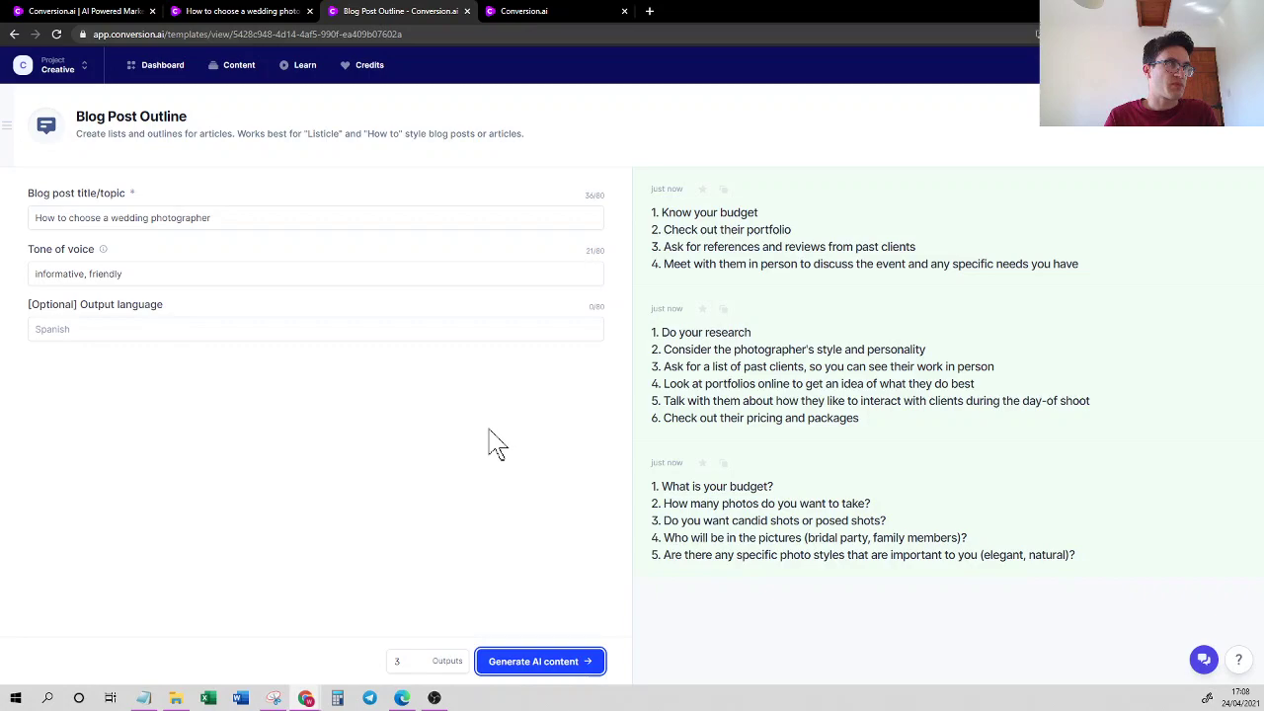
Open the six-point outline for editing and delete its first point, "Do your research".
click(700, 367)
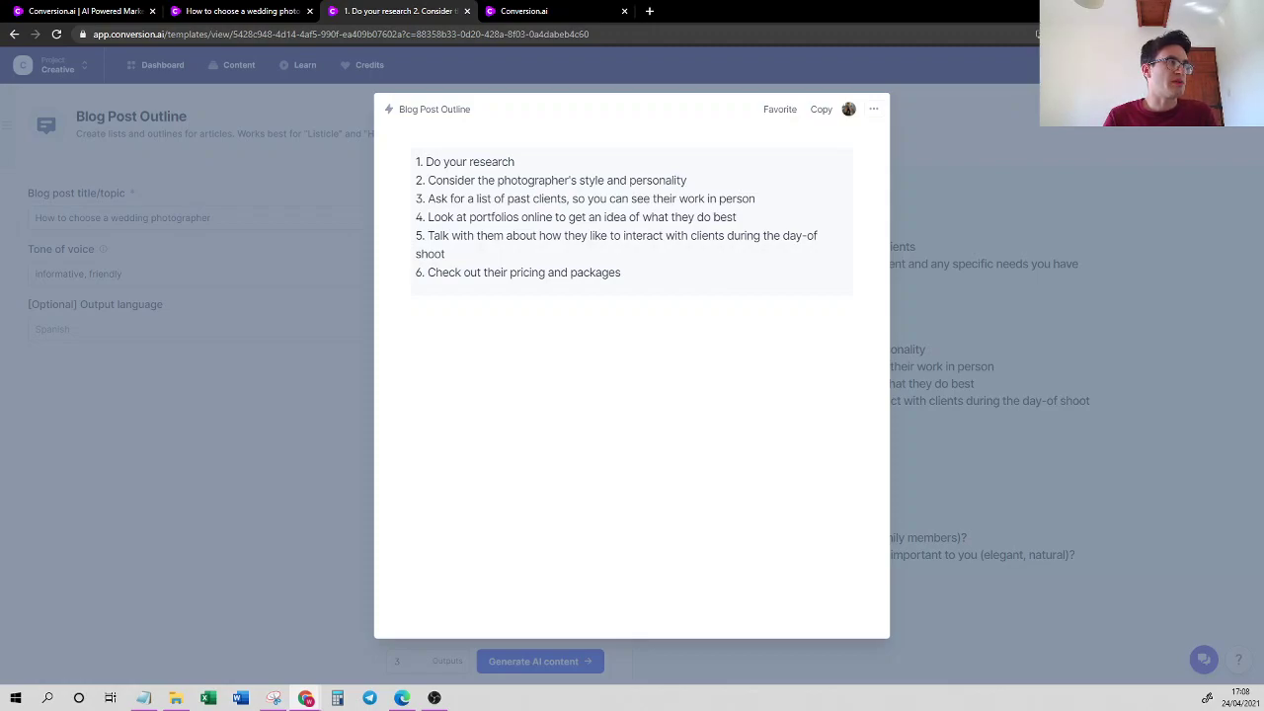
click(515, 161)
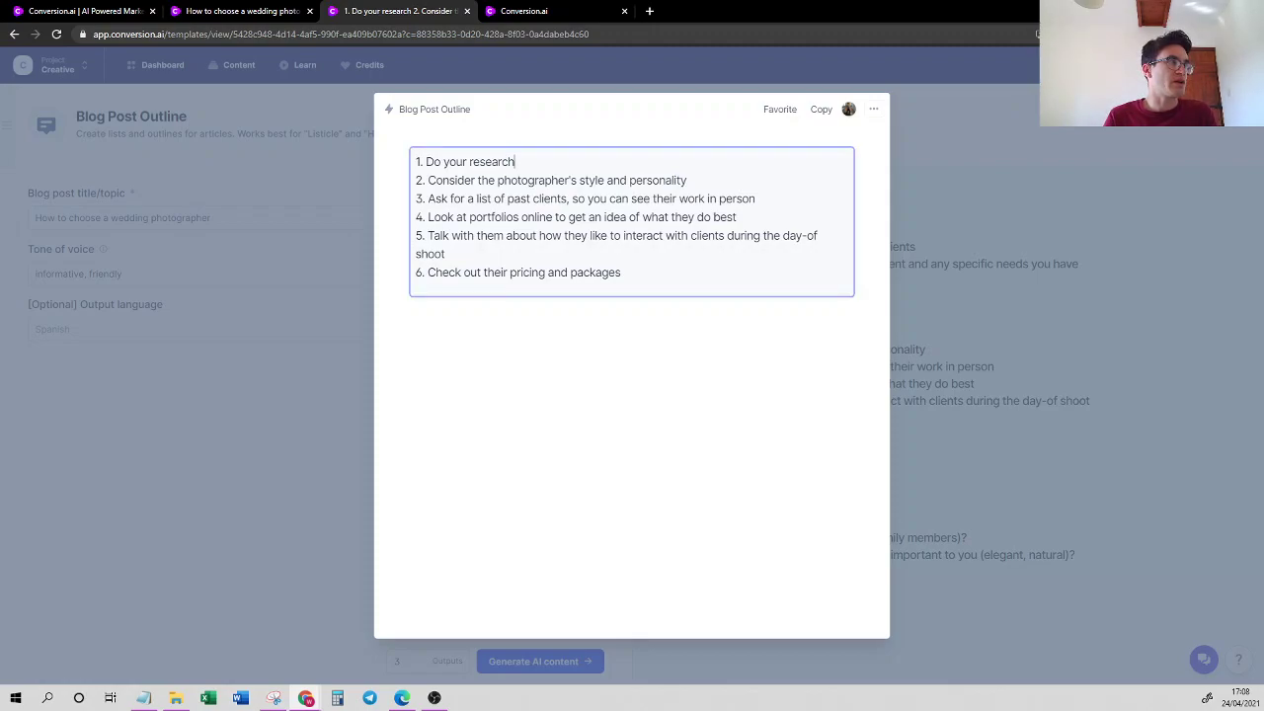
key(shift+Home)
key(BackSpace)
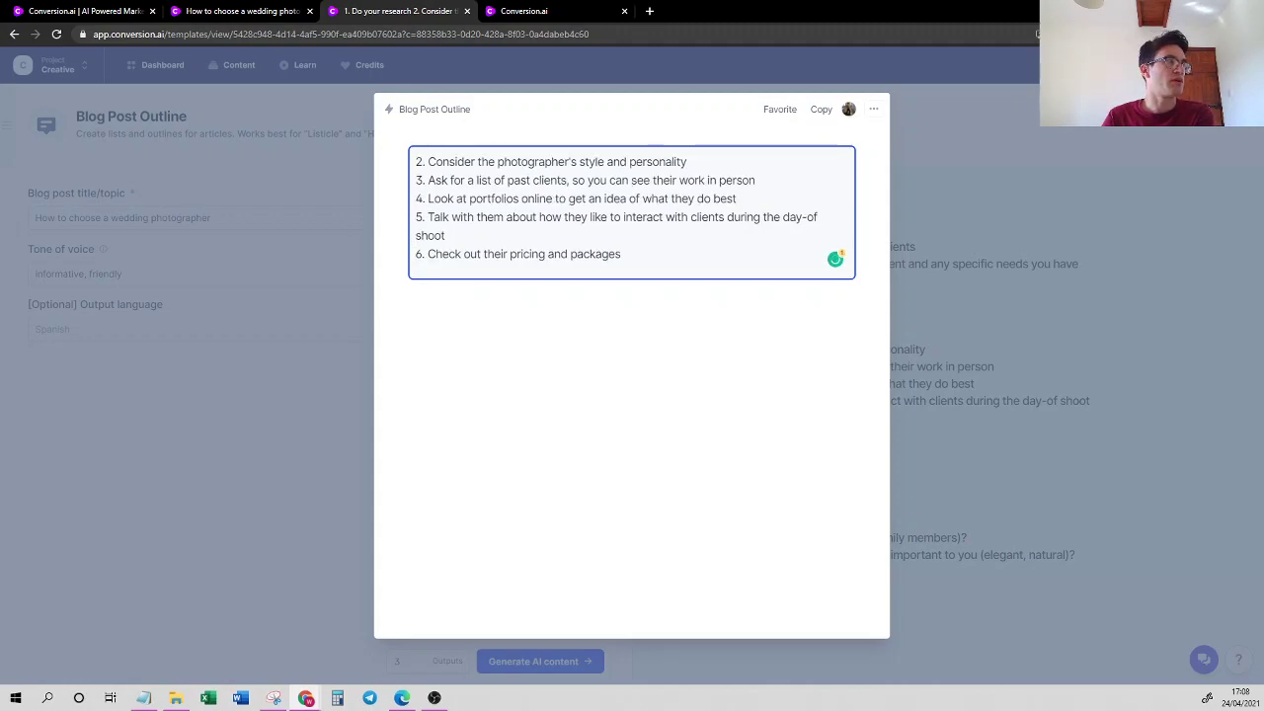
Renumber the remaining outline points from 1 to 5 and copy the whole edited outline.
key(BackSpace)
text(1)
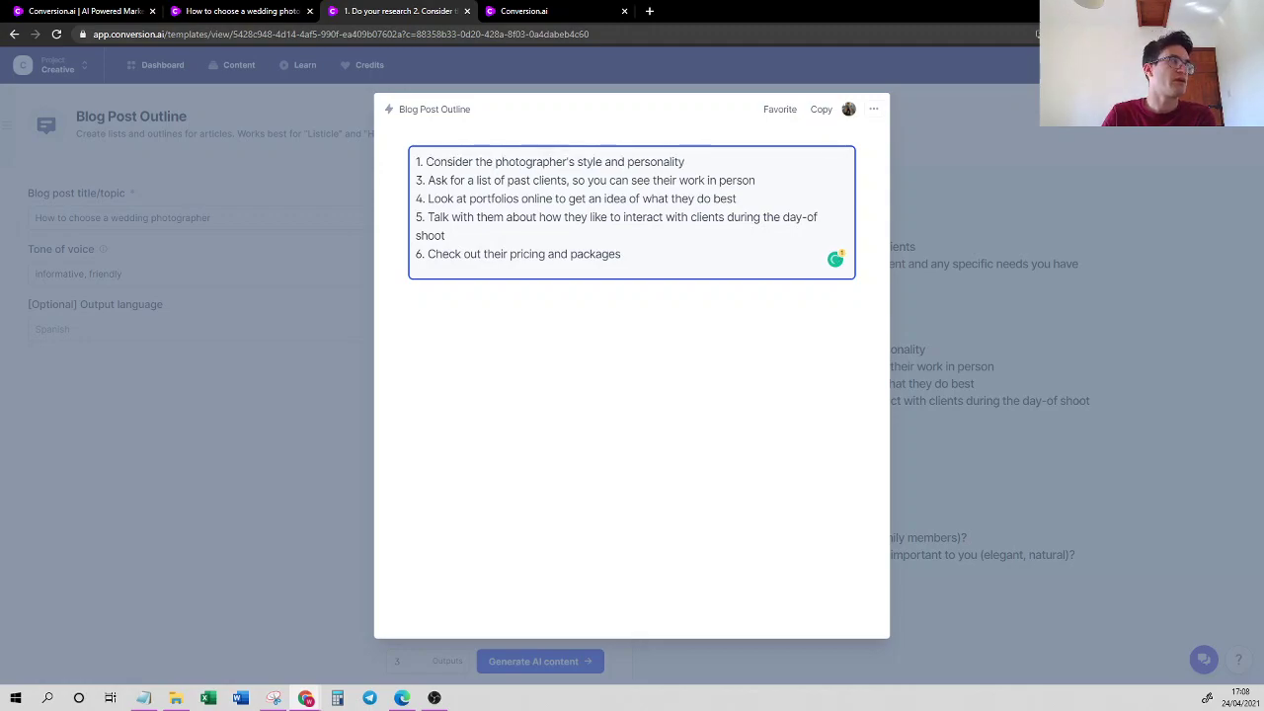
click(421, 180)
key(BackSpace)
text(2)
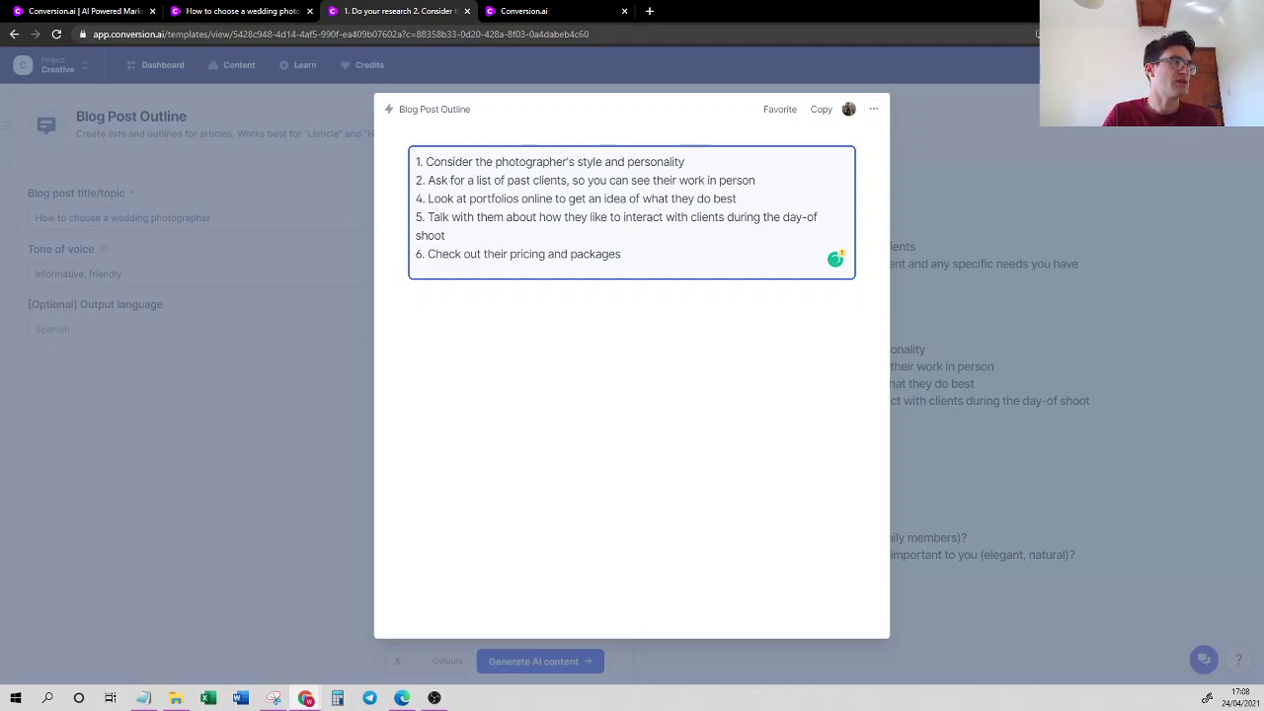
click(421, 198)
key(BackSpace)
text(3)
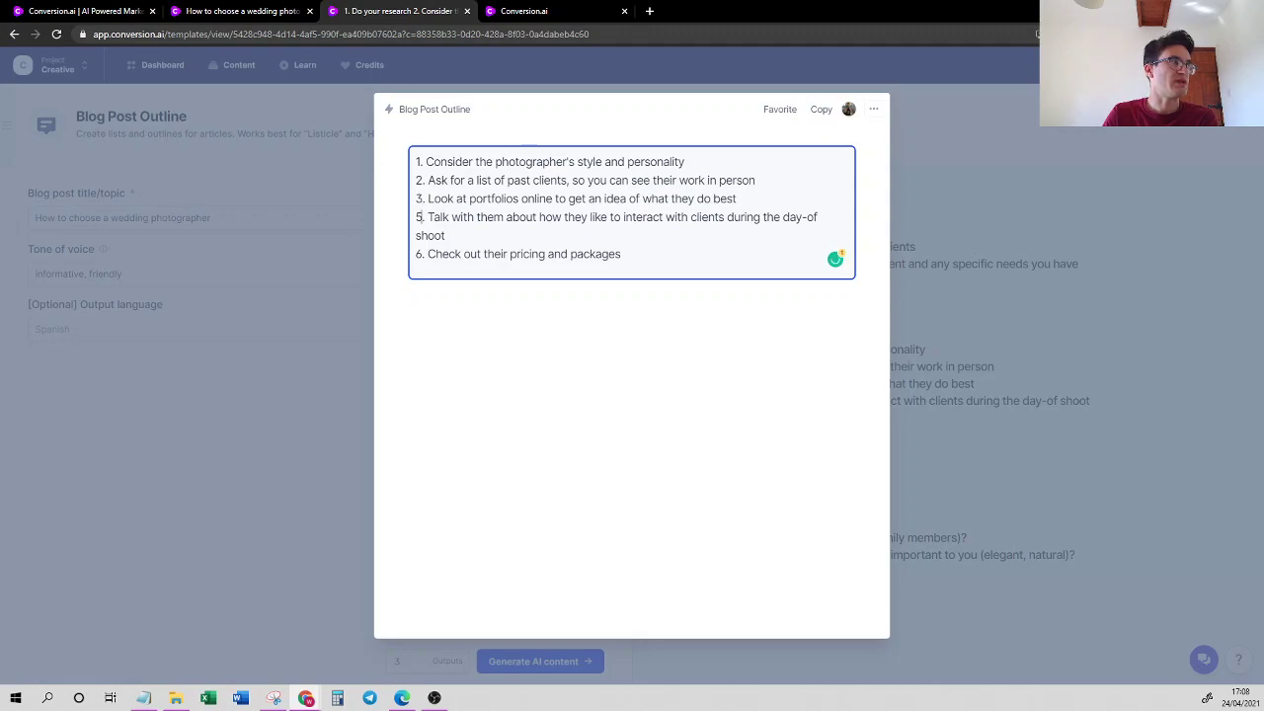
key(BackSpace)
text(4)
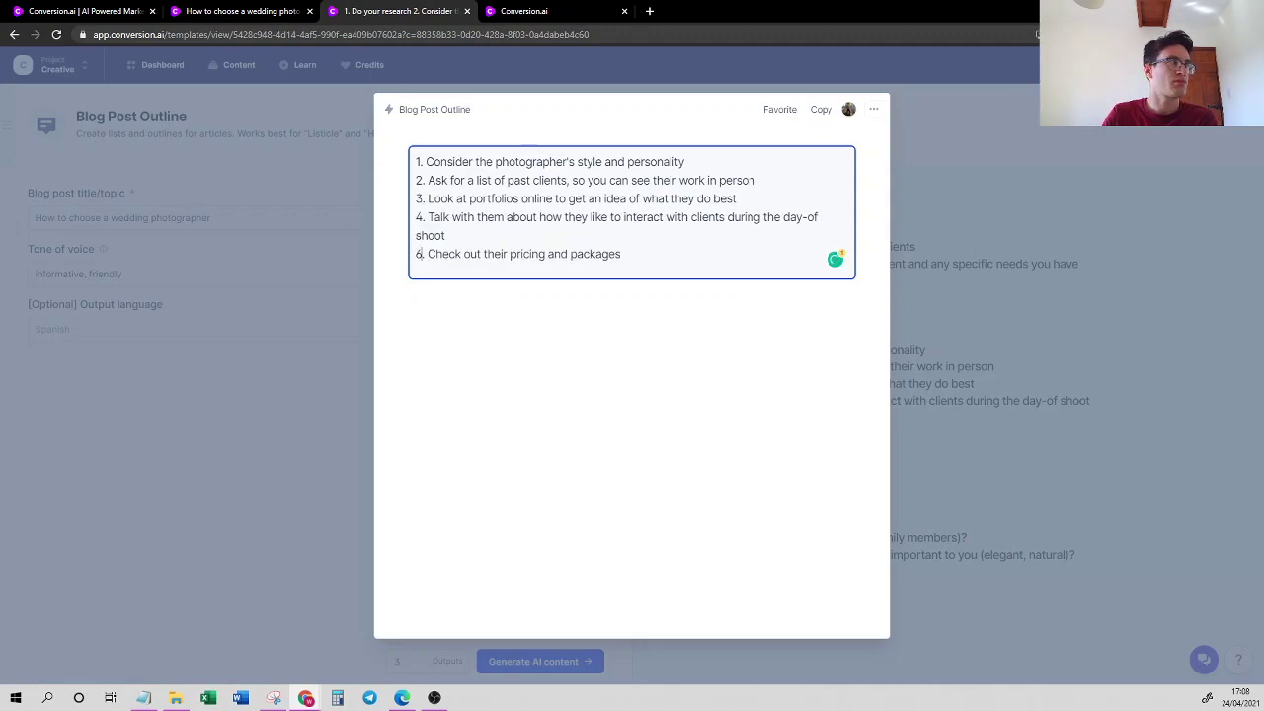
key(BackSpace)
text(5)
key(ctrl+a)
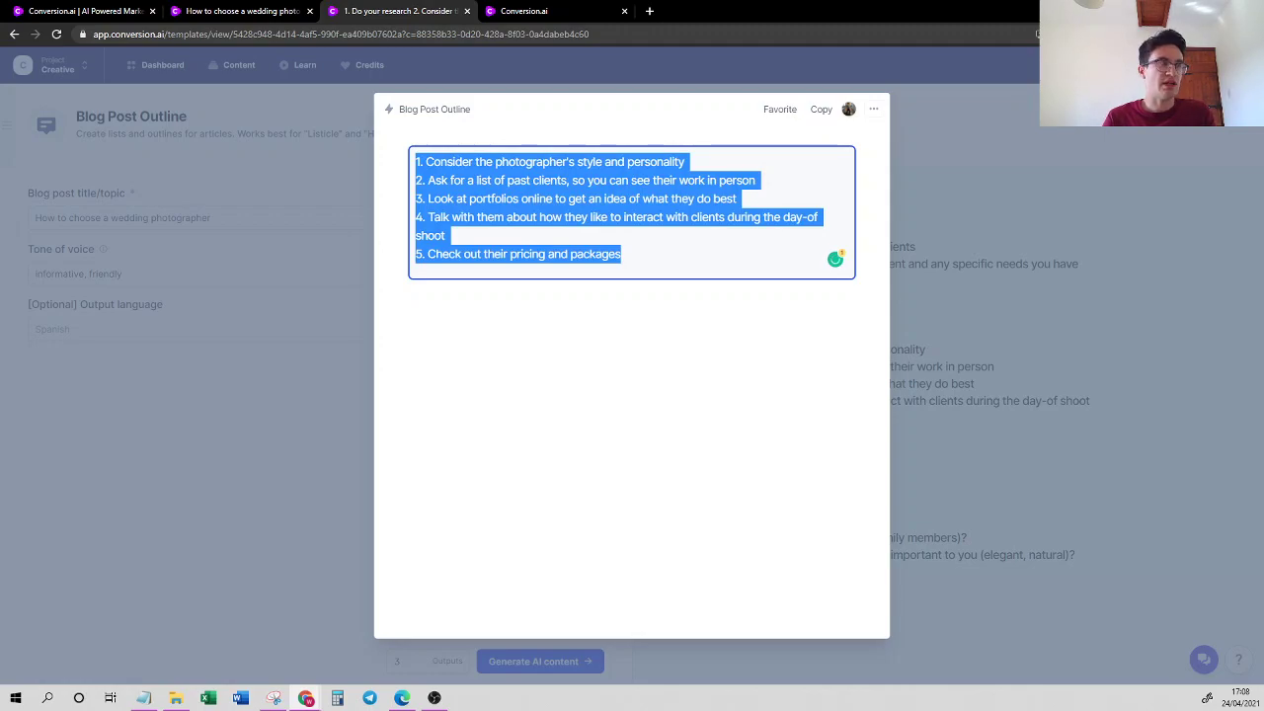
click(823, 110)
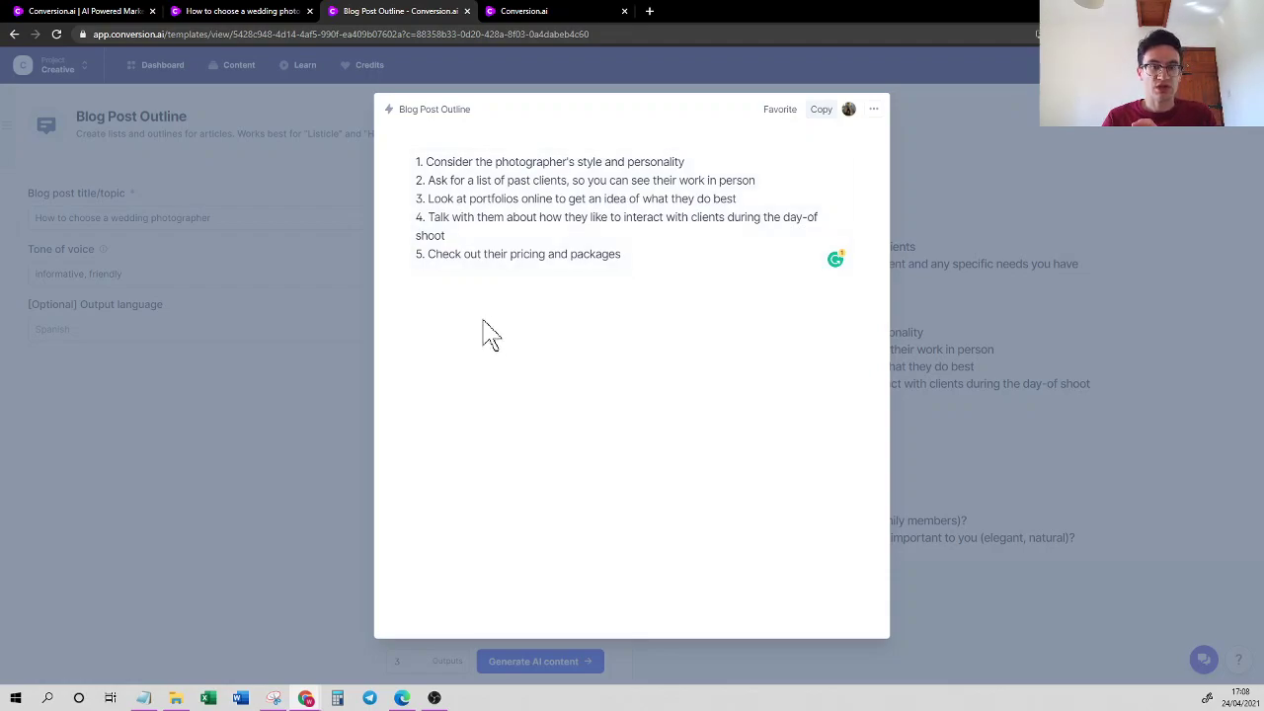
Start new long-form content with the Long-form assistant and paste the copied outline as the content description.
click(524, 13)
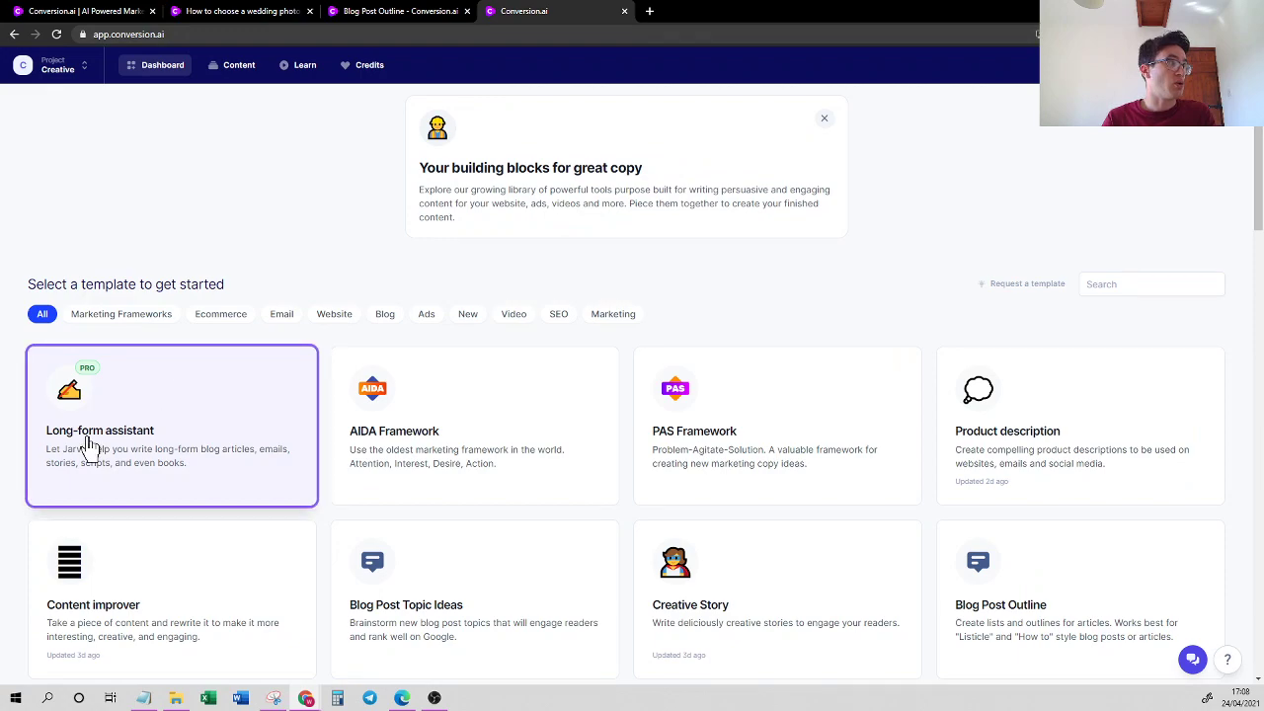
click(166, 450)
click(545, 321)
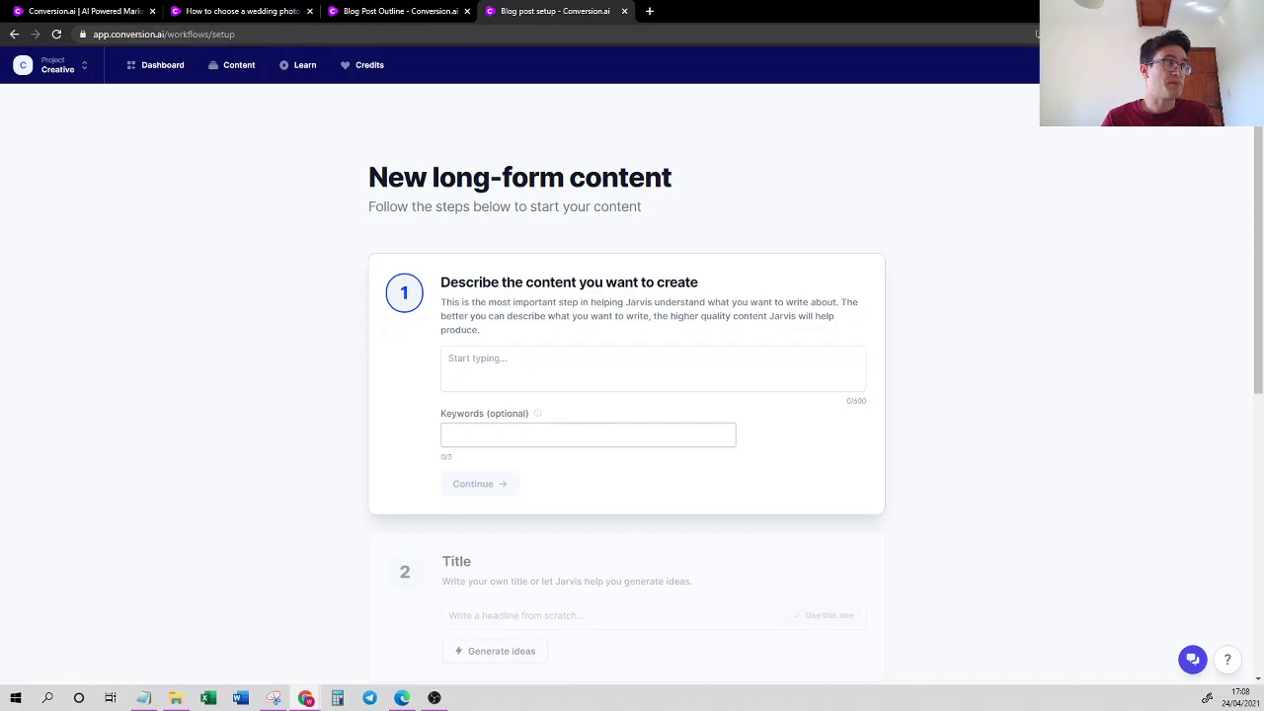
click(449, 359)
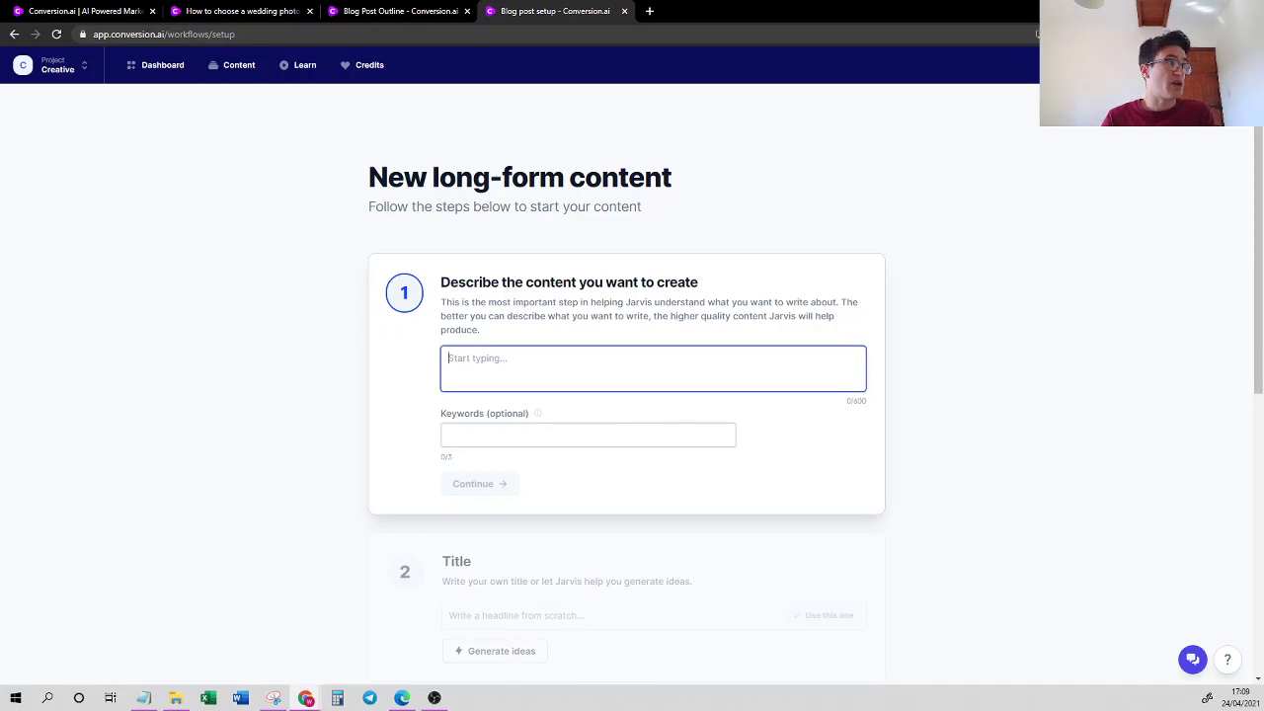
key(ctrl+v)
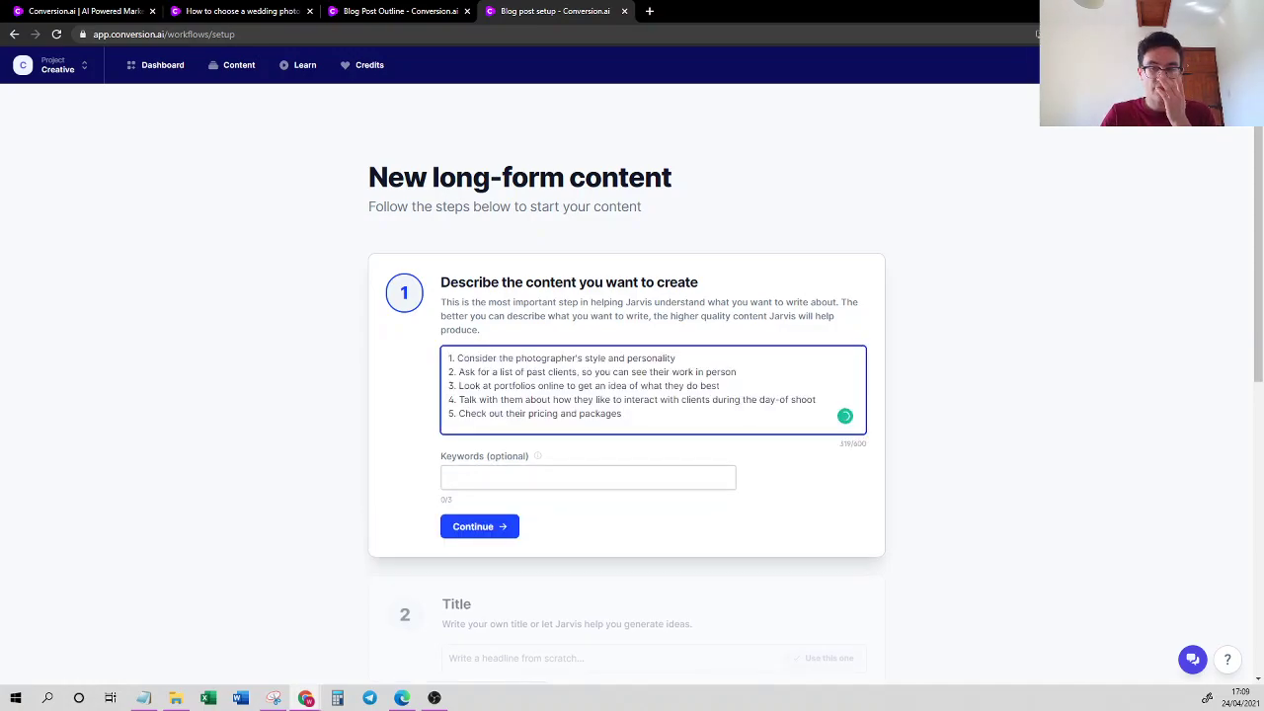
Copy the chosen blog topic and insert it as the heading "How to choose a wedding photographer:" above the outline in the description.
key(Return)
key(Return)
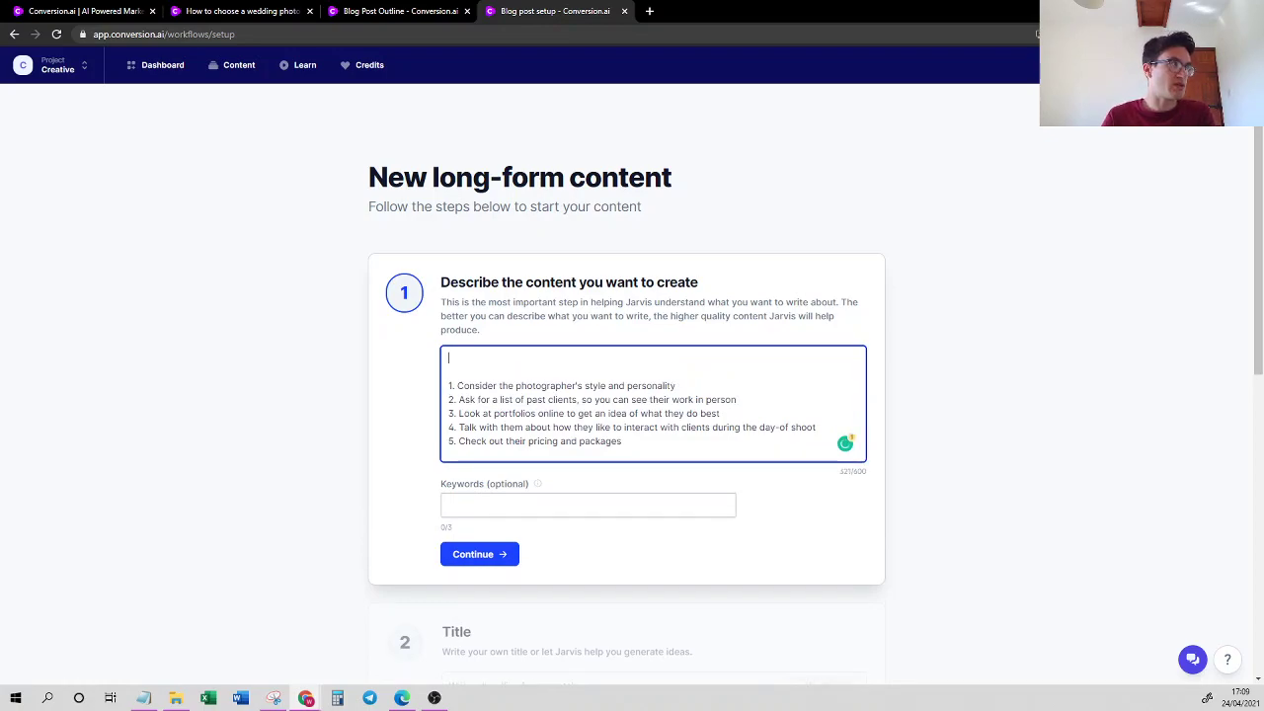
click(380, 11)
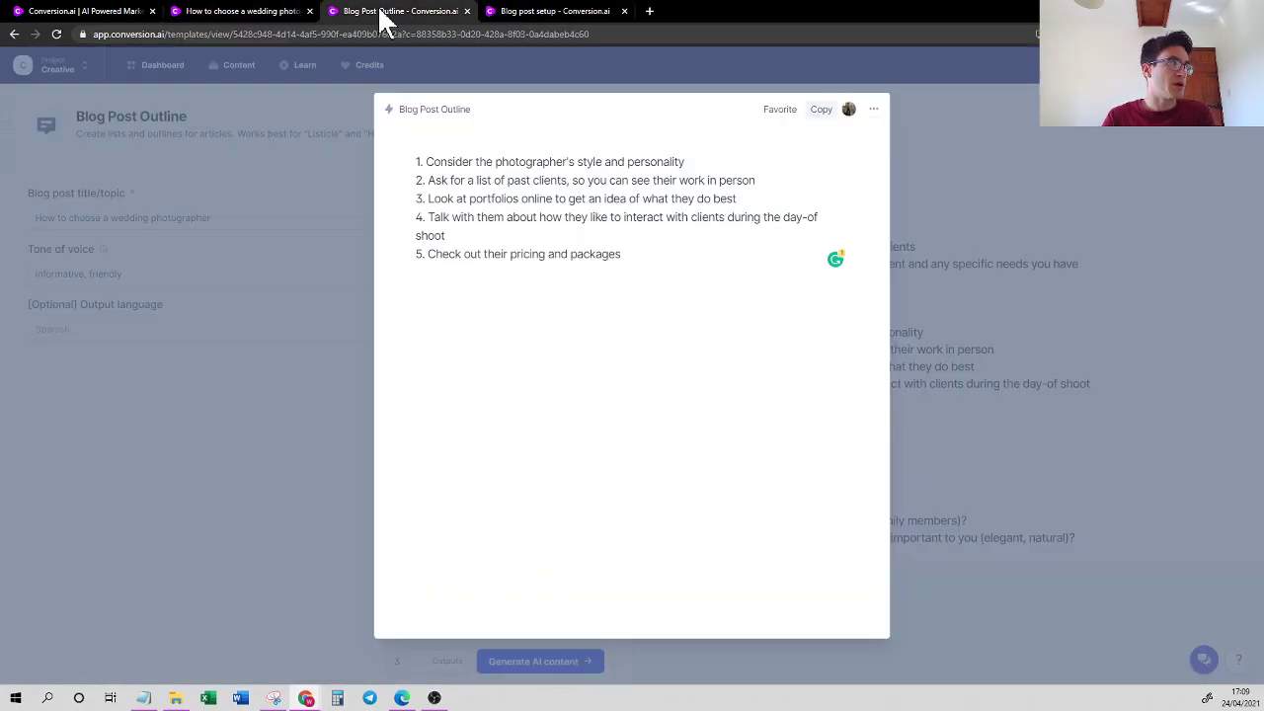
click(266, 14)
click(821, 111)
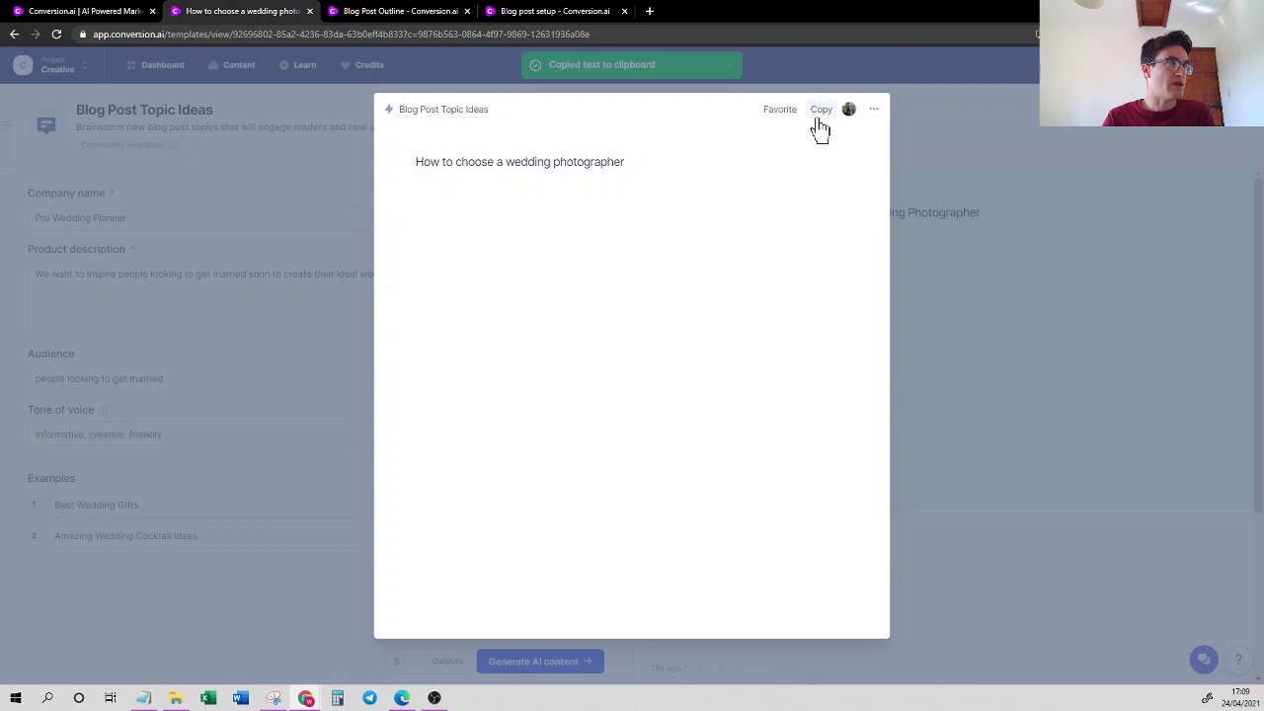
click(542, 11)
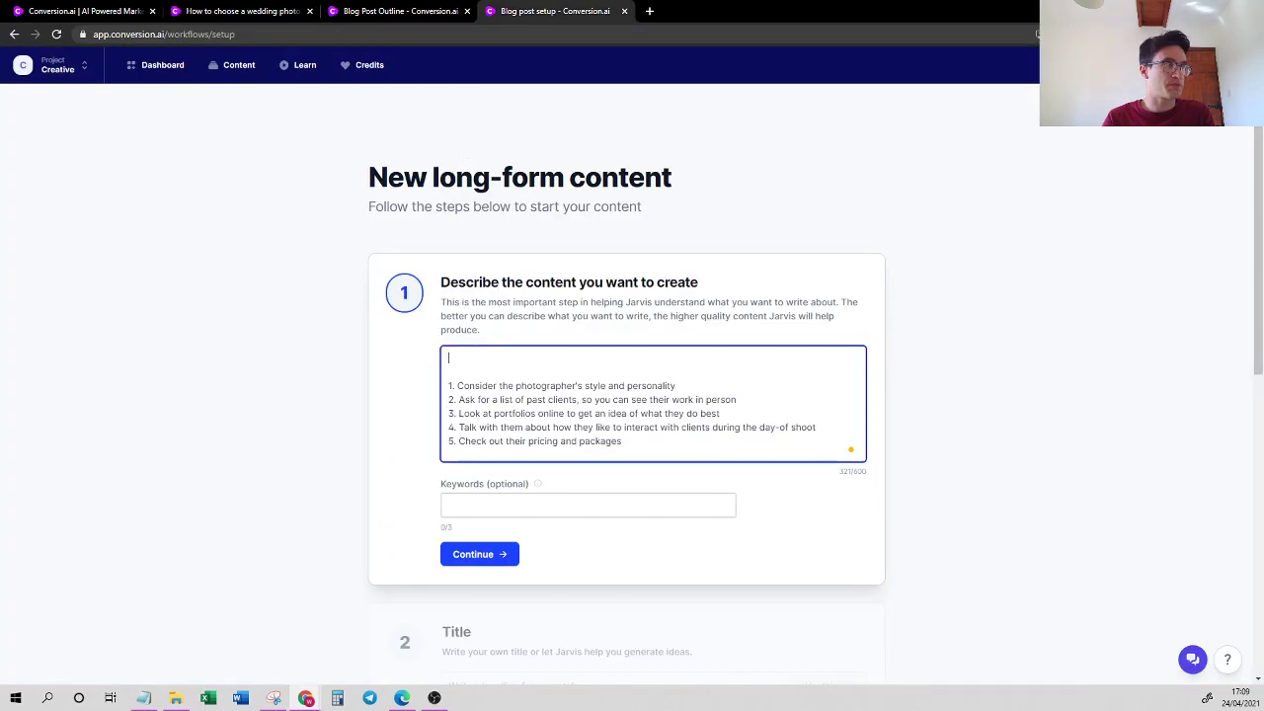
key(ctrl+v)
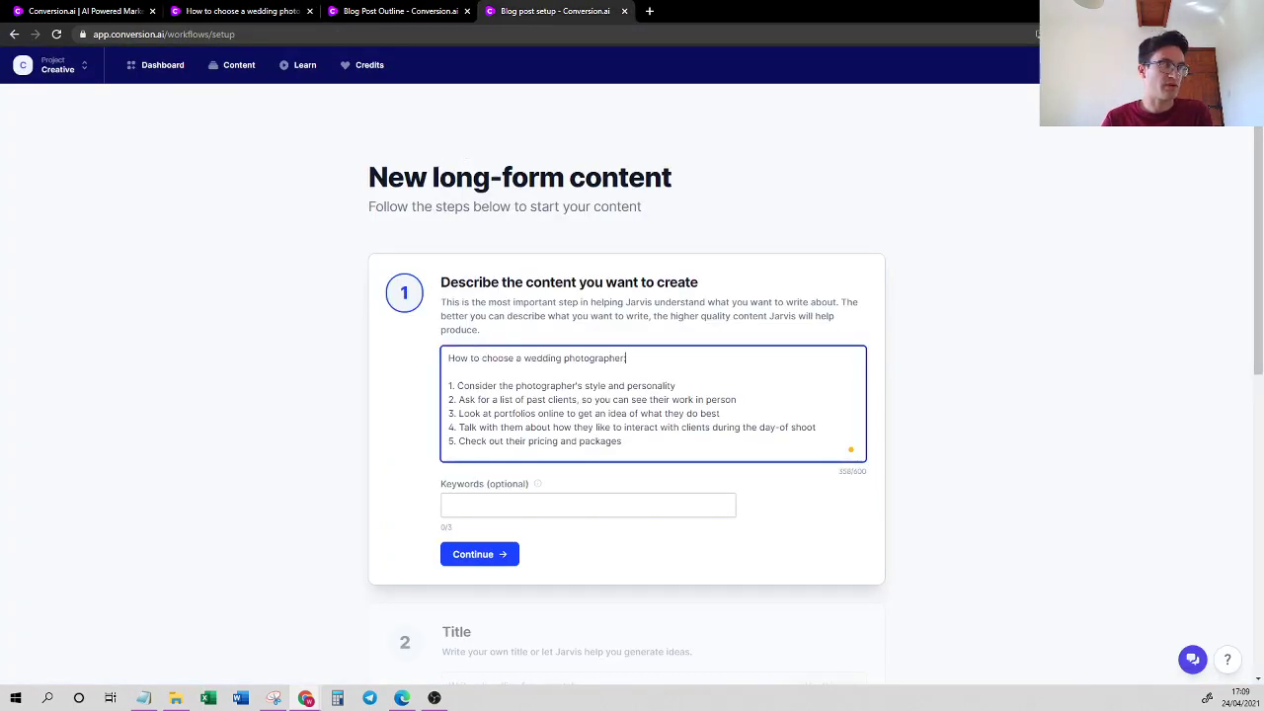
Add "choosing the best wedding photographer" as the first keyword for the long-form content.
click(512, 501)
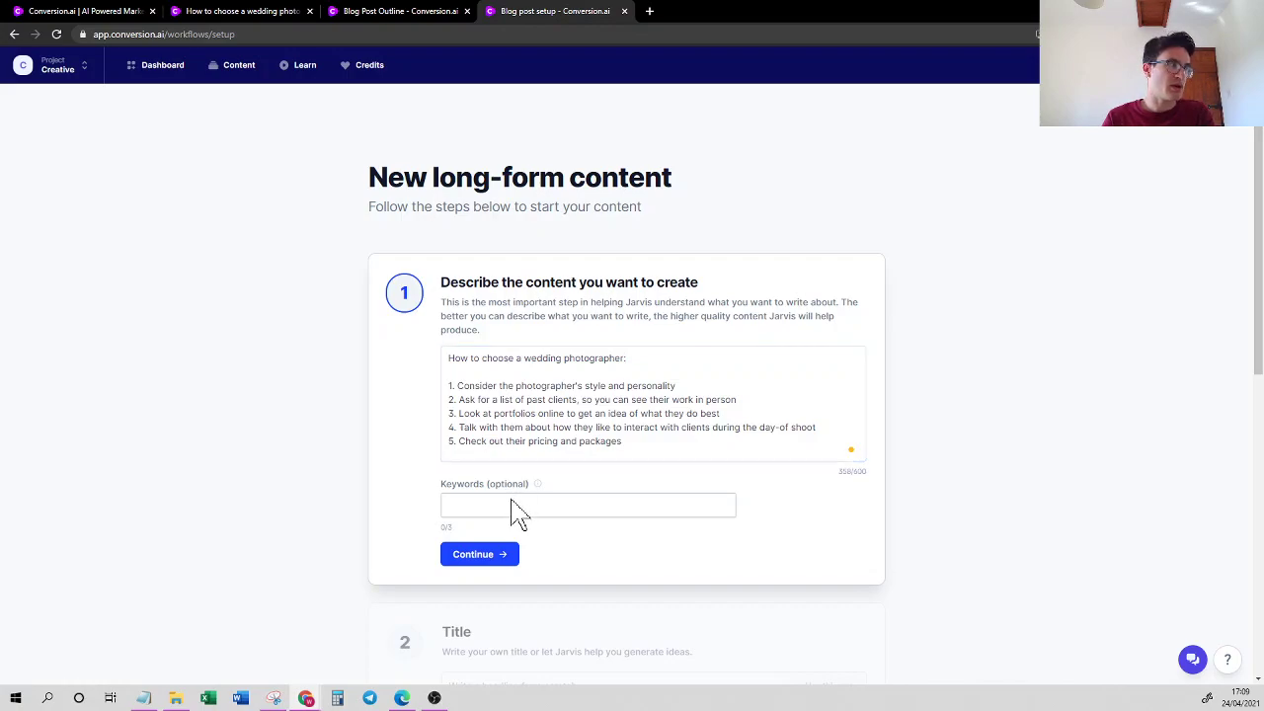
click(515, 509)
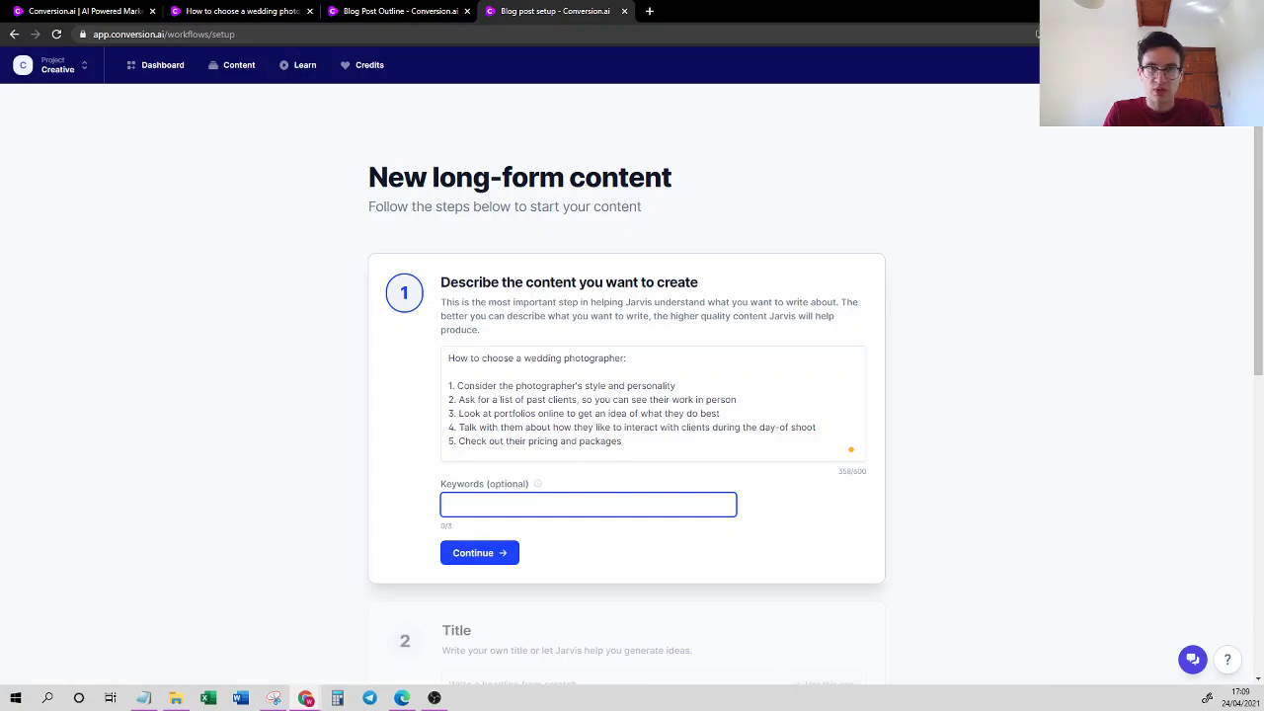
text(choos)
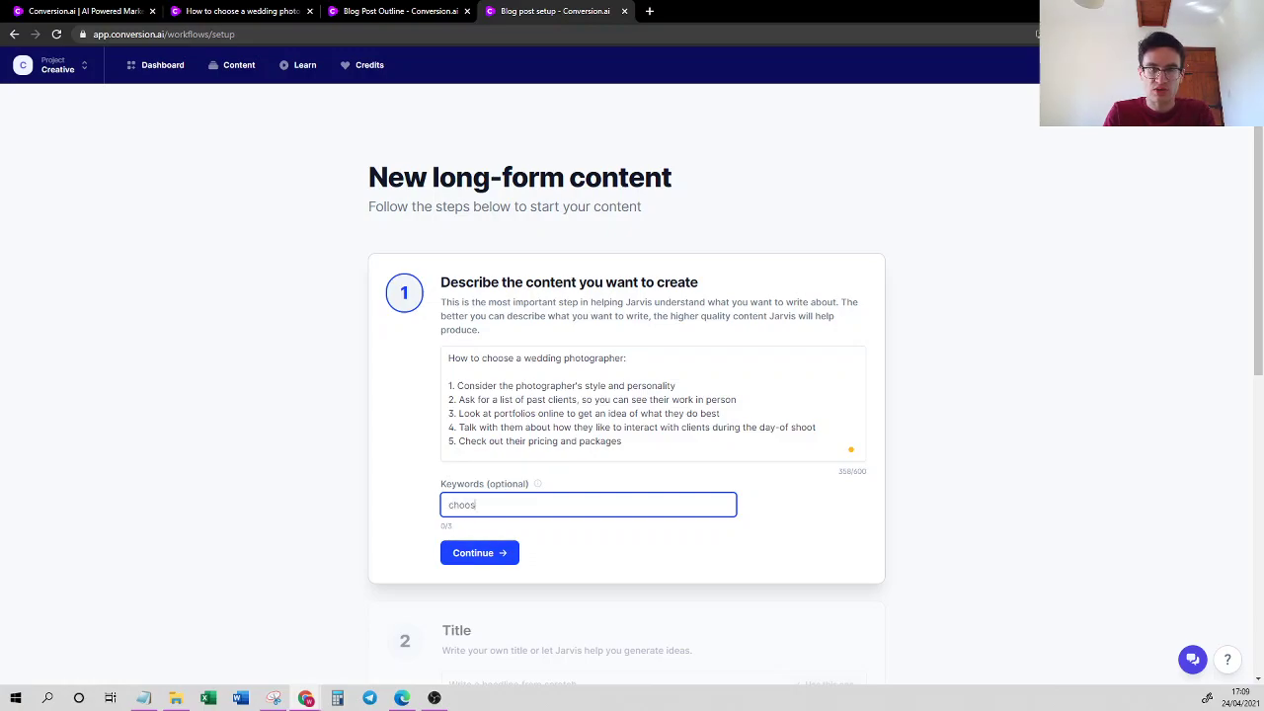
text(ing the best wedd)
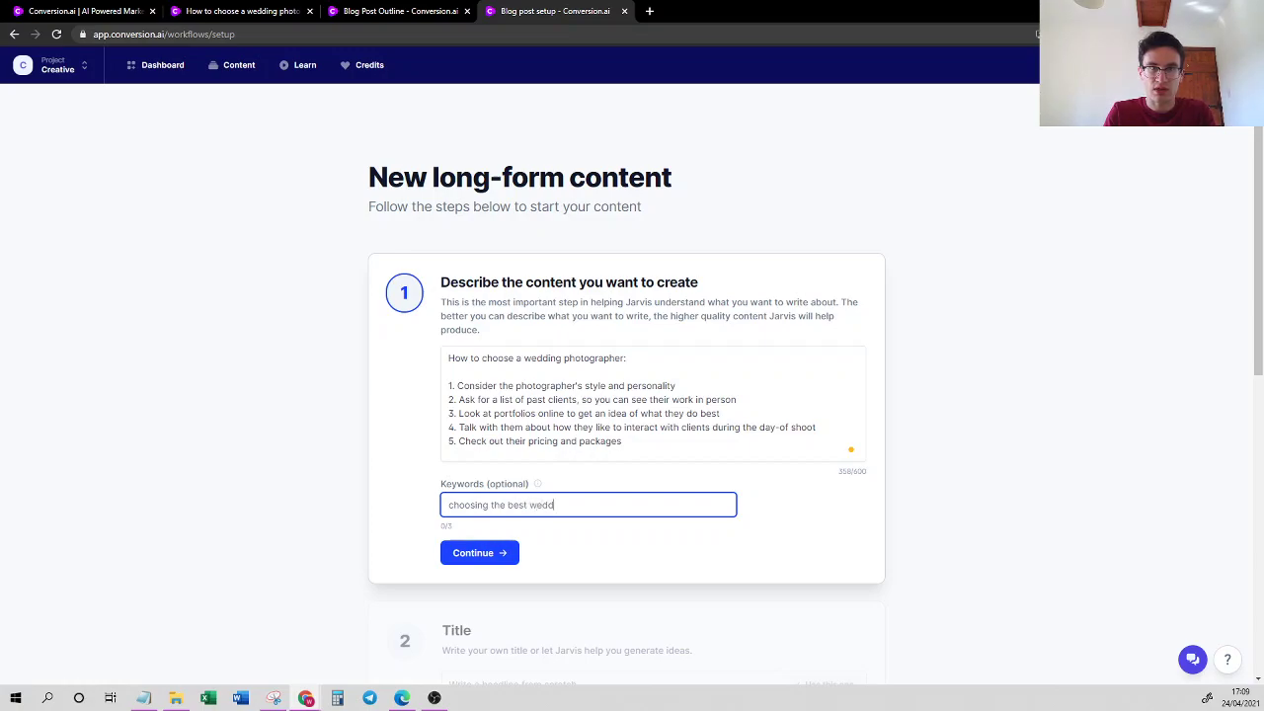
text(ing photographer)
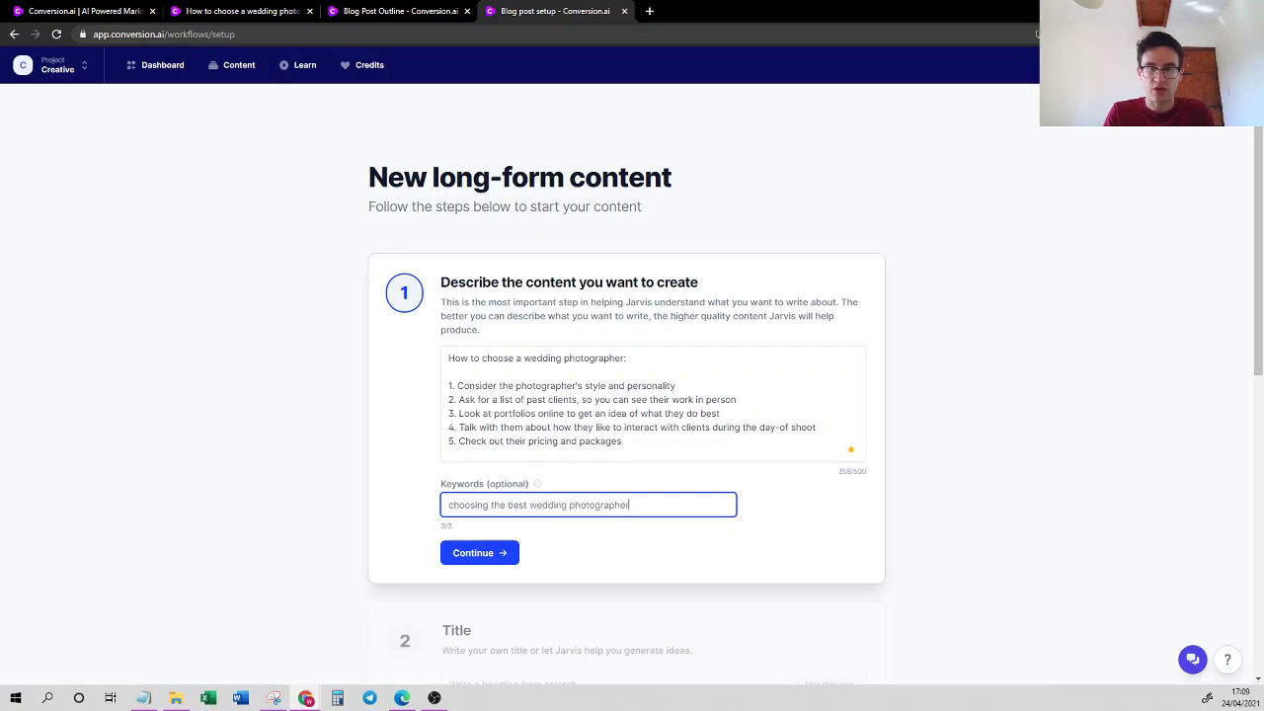
key(Return)
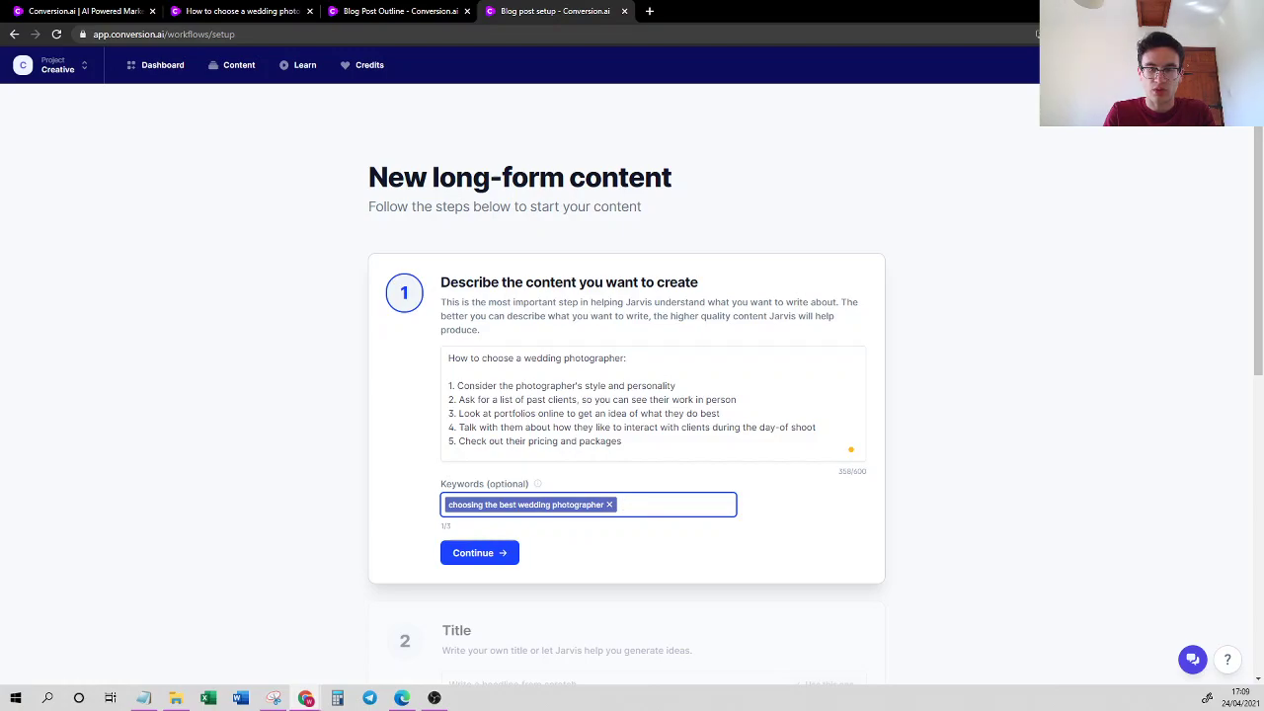
Add "how to decide on a wedding photographer" as the second keyword and continue to the title stage.
text(how to decide on a)
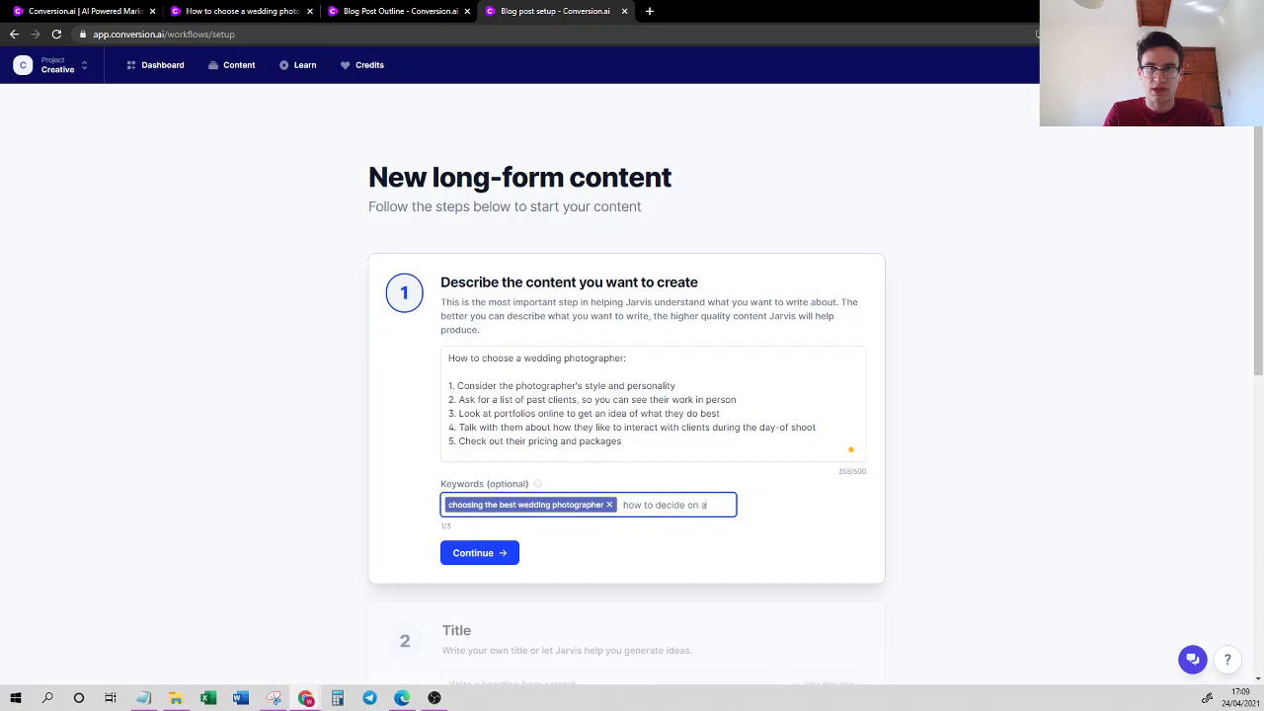
text( wedding p)
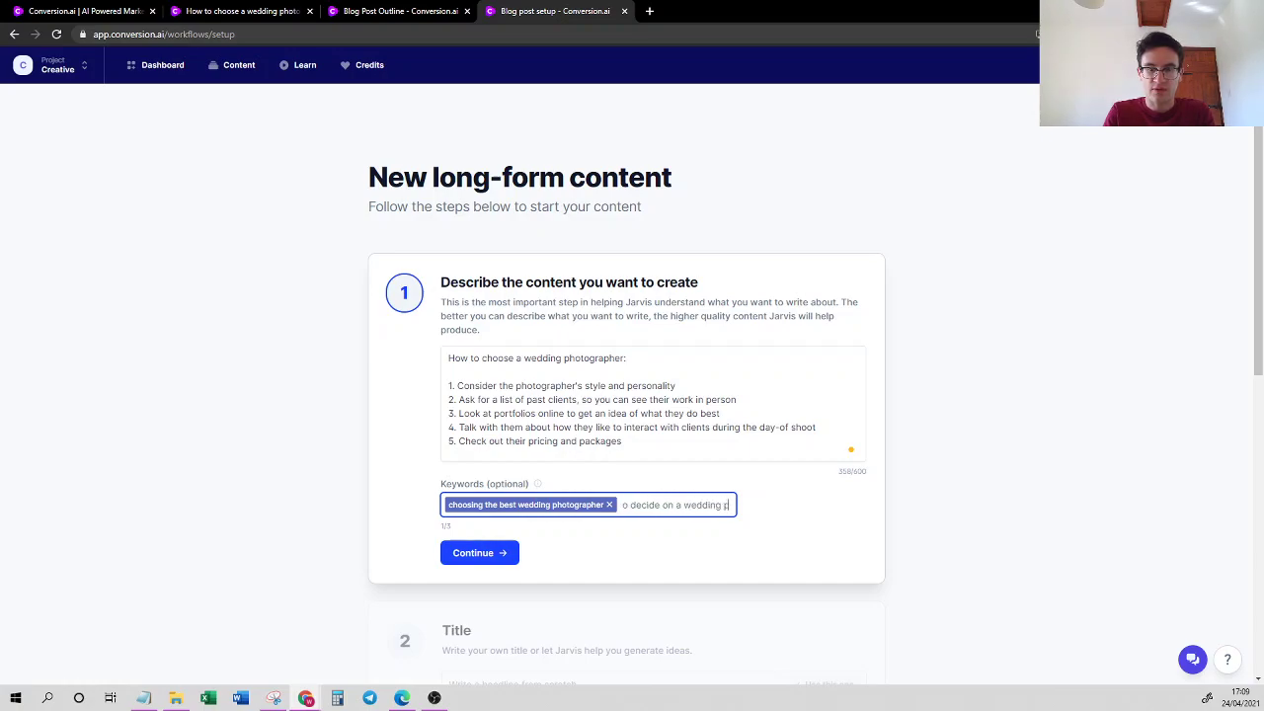
text(hotographer)
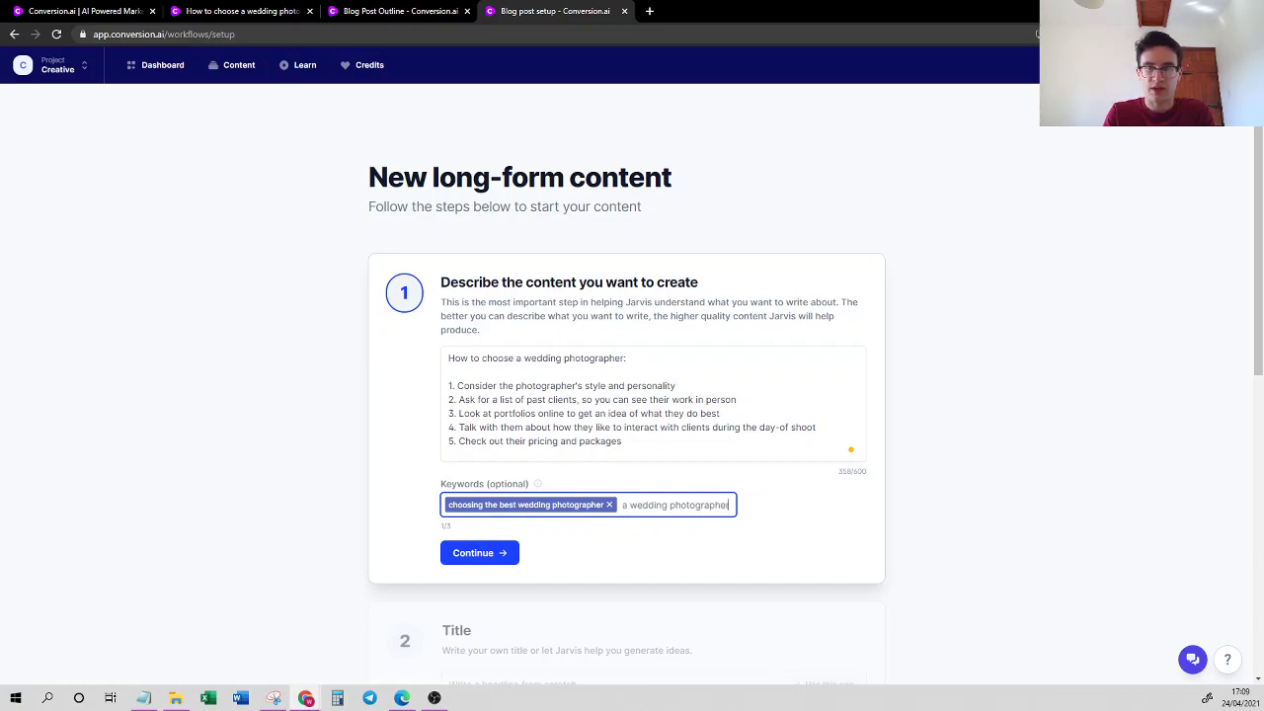
key(Return)
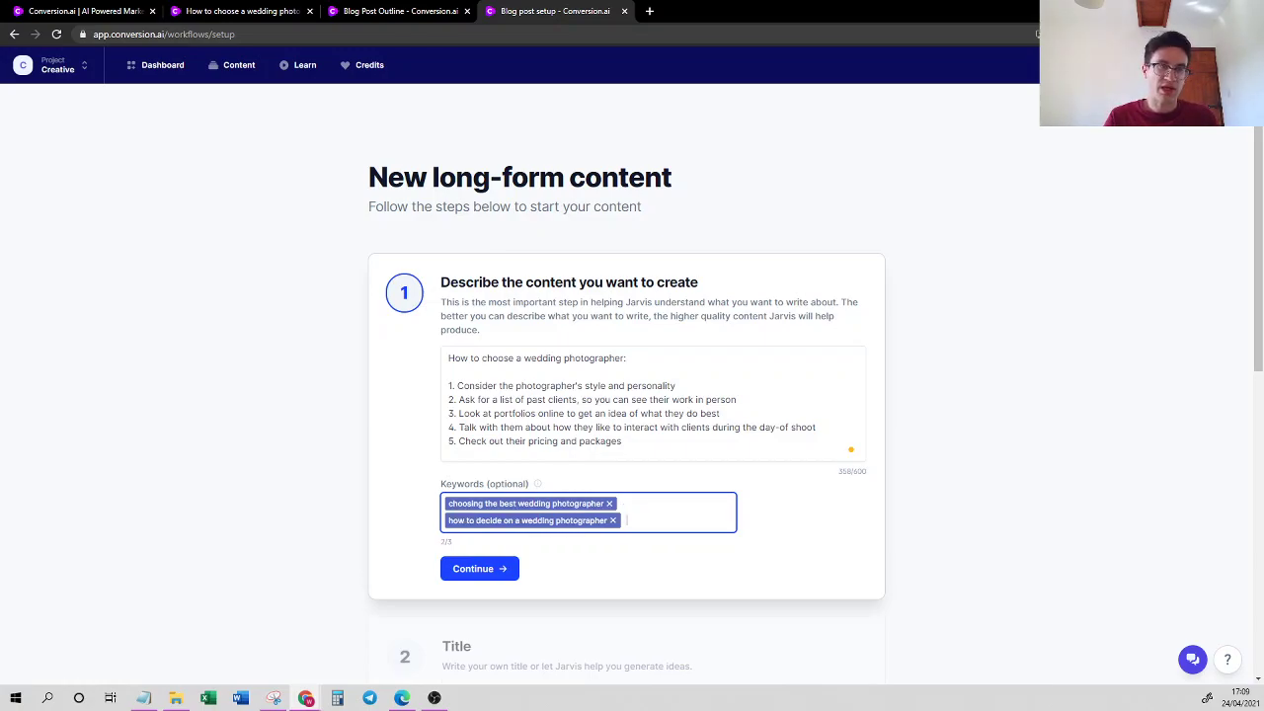
click(502, 580)
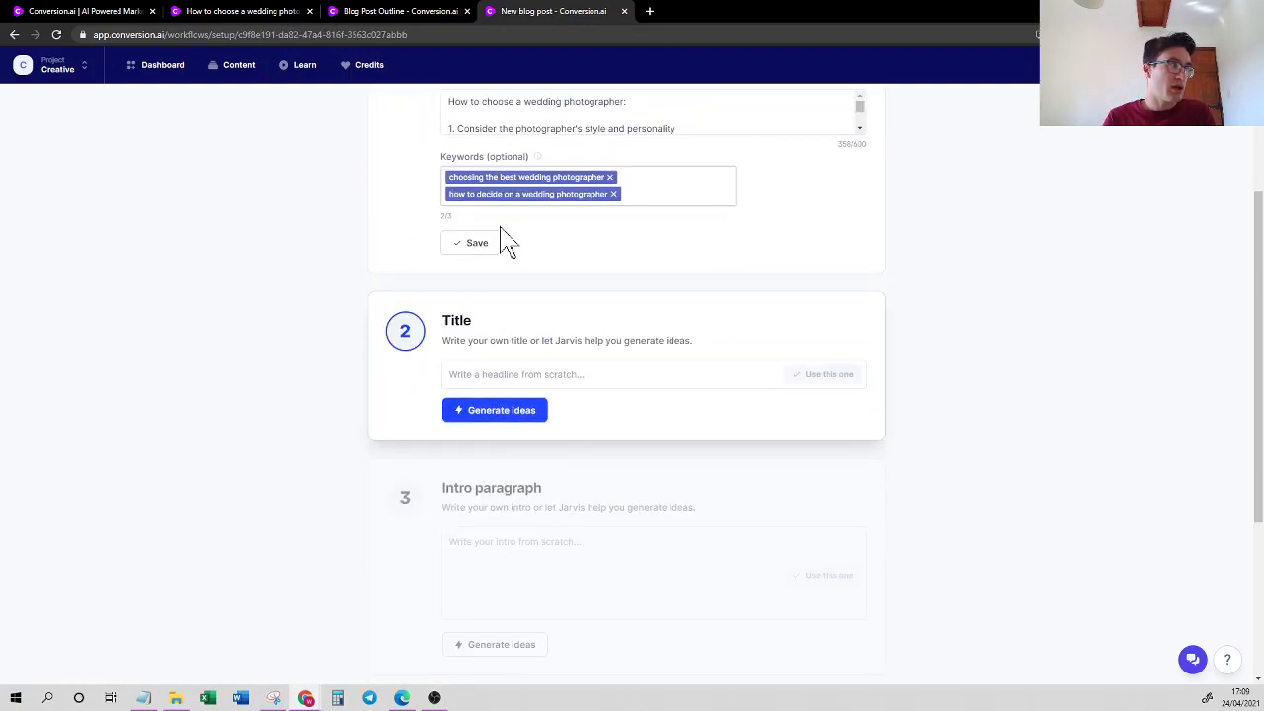
Generate title ideas and use "How to Choose the Perfect Wedding Photographer" as the title.
scroll(516, 262, up, 2)
scroll(542, 395, down, 1)
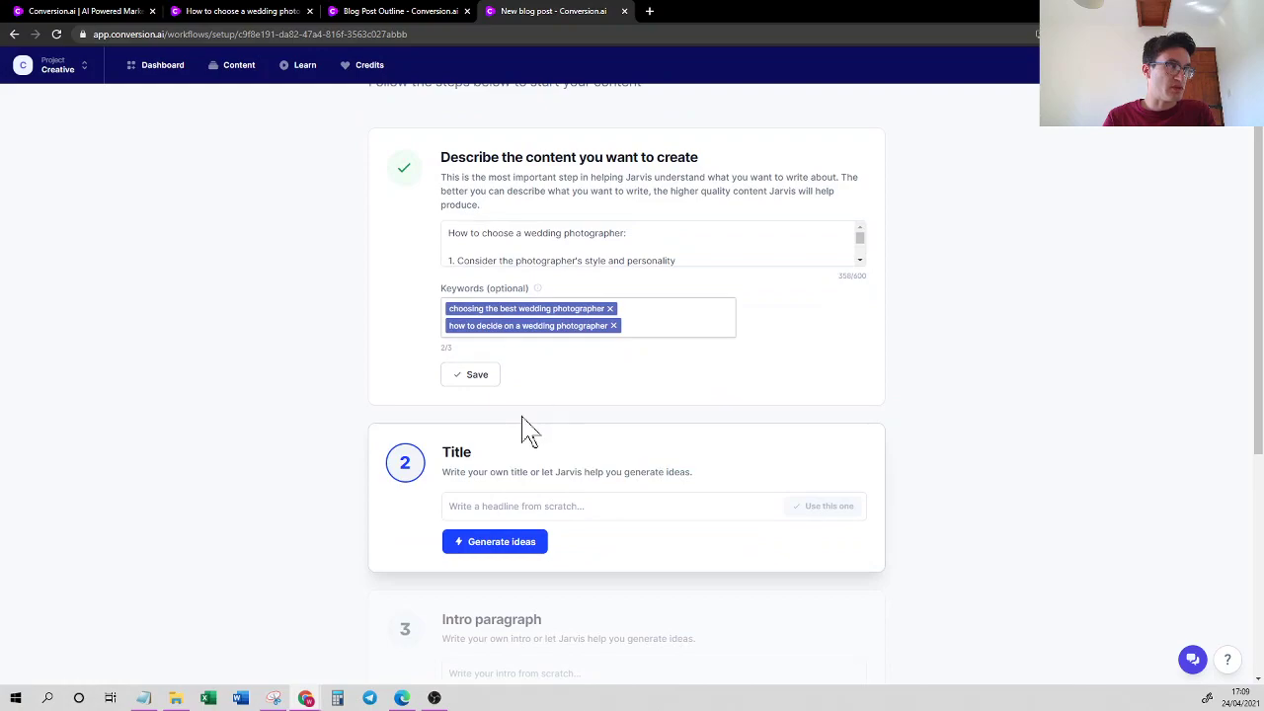
scroll(522, 428, down, 1)
scroll(522, 428, down, 1)
click(513, 375)
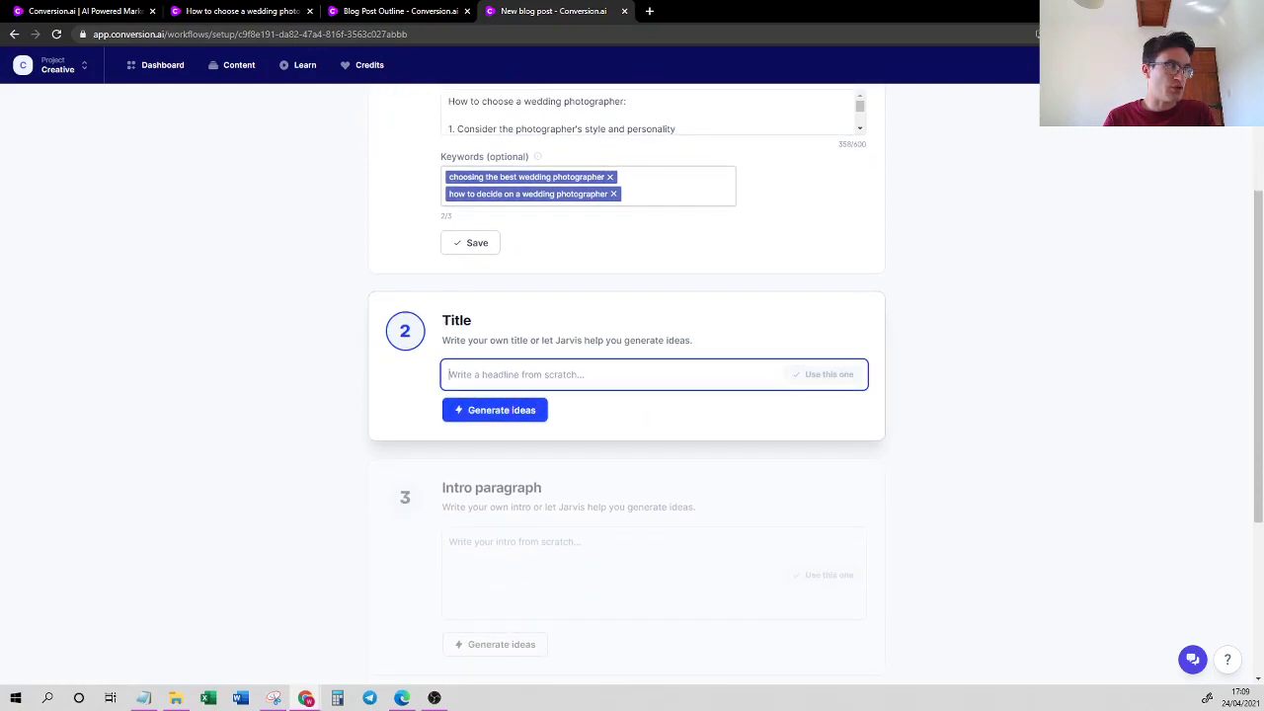
click(511, 413)
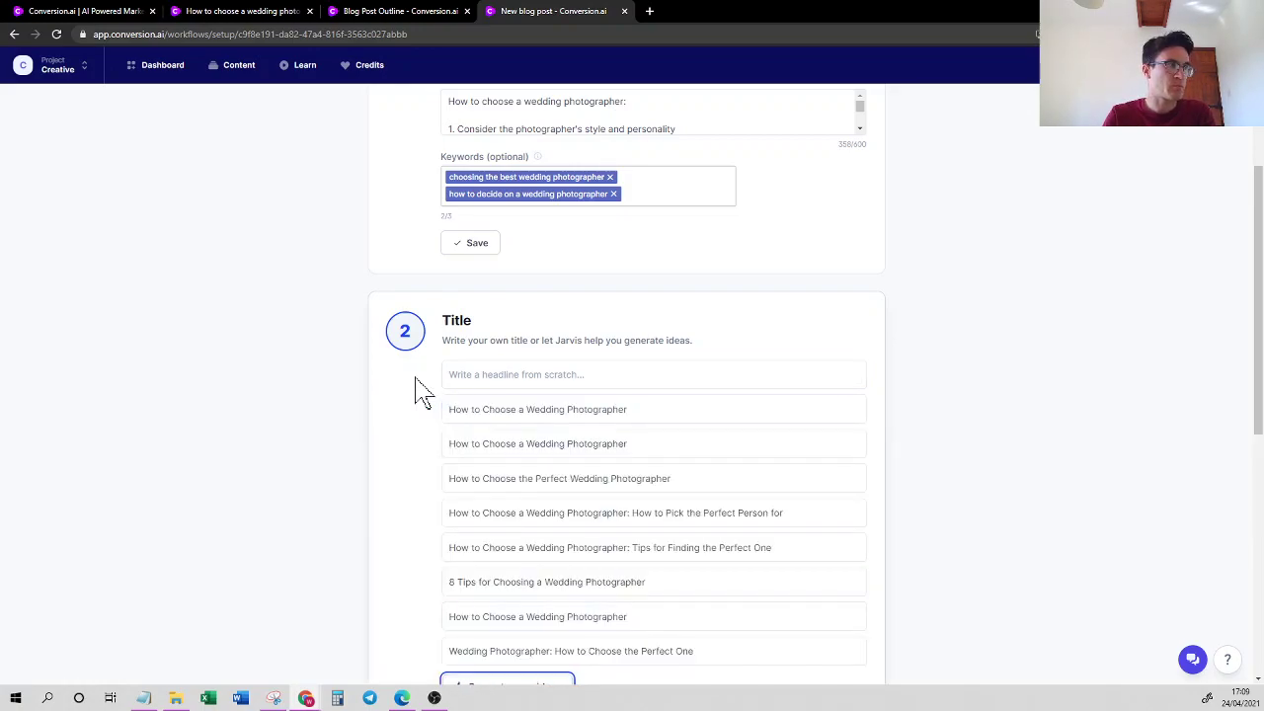
scroll(423, 392, down, 1)
mouse_move(441, 411)
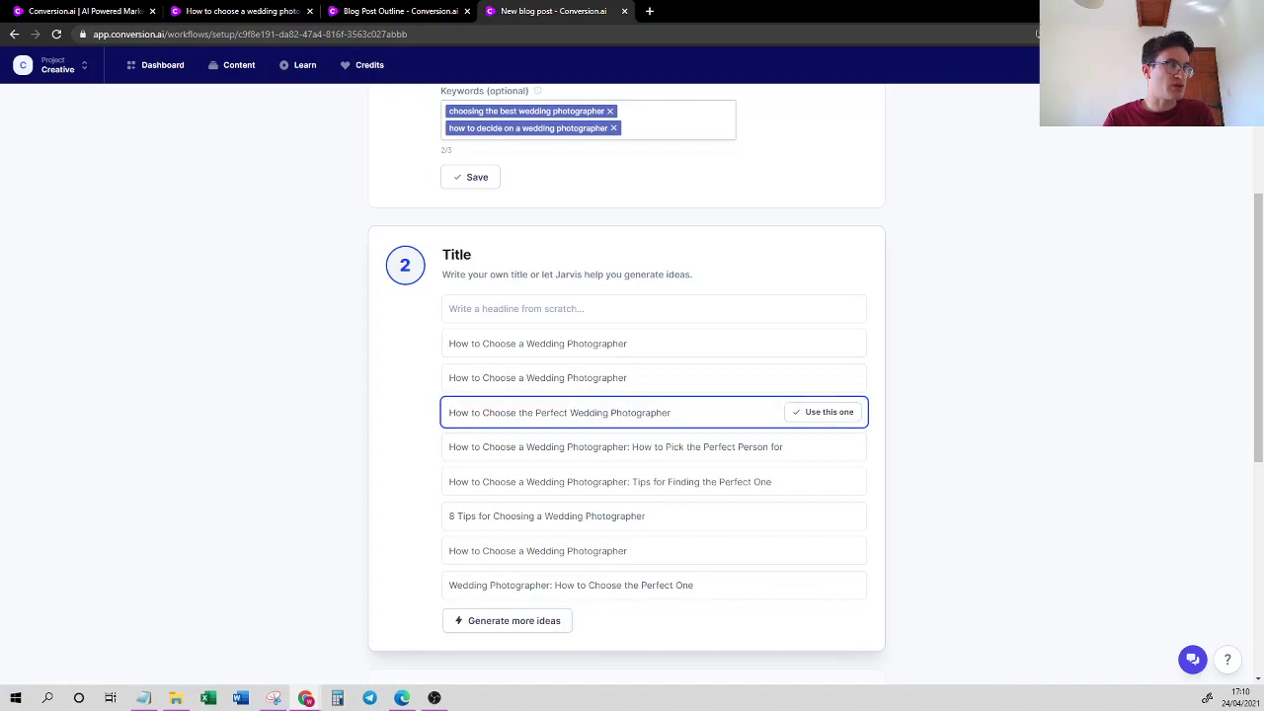
click(819, 412)
Reword the start of the chosen title so it reads "5 Tips to Choose the Perfect Wedding Photographer".
scroll(480, 212, up, 1)
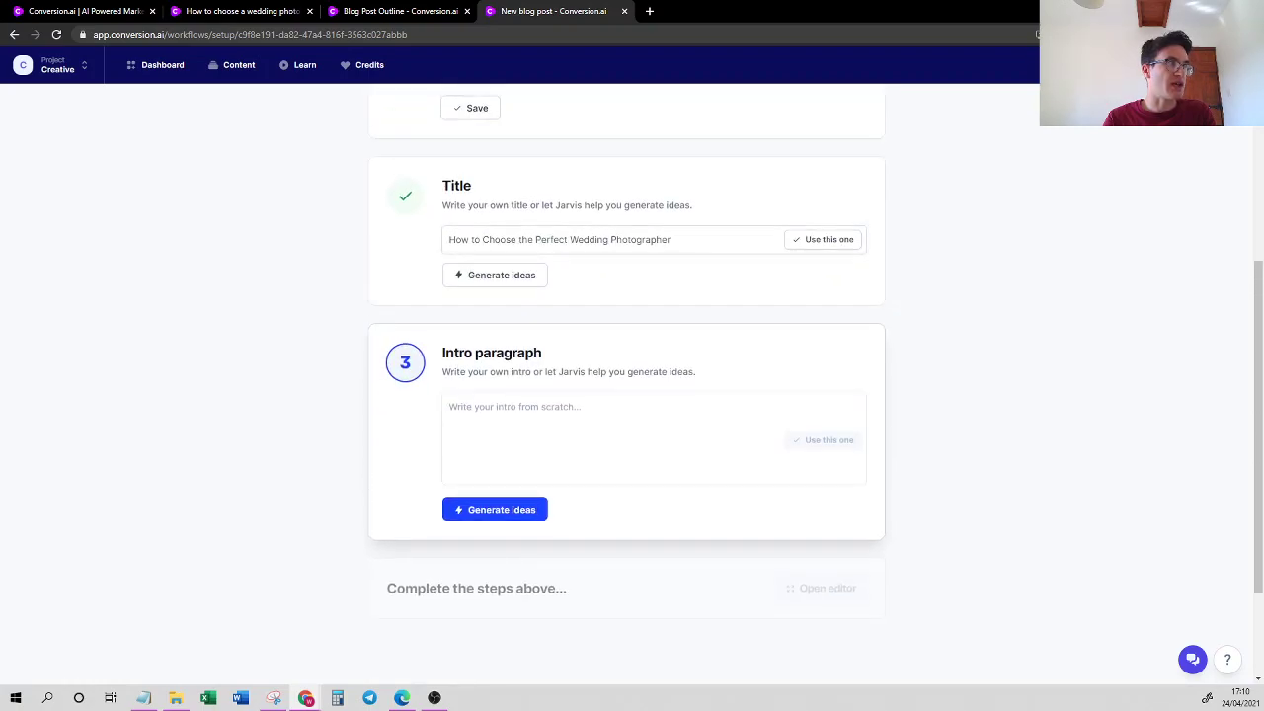
double_click(458, 239)
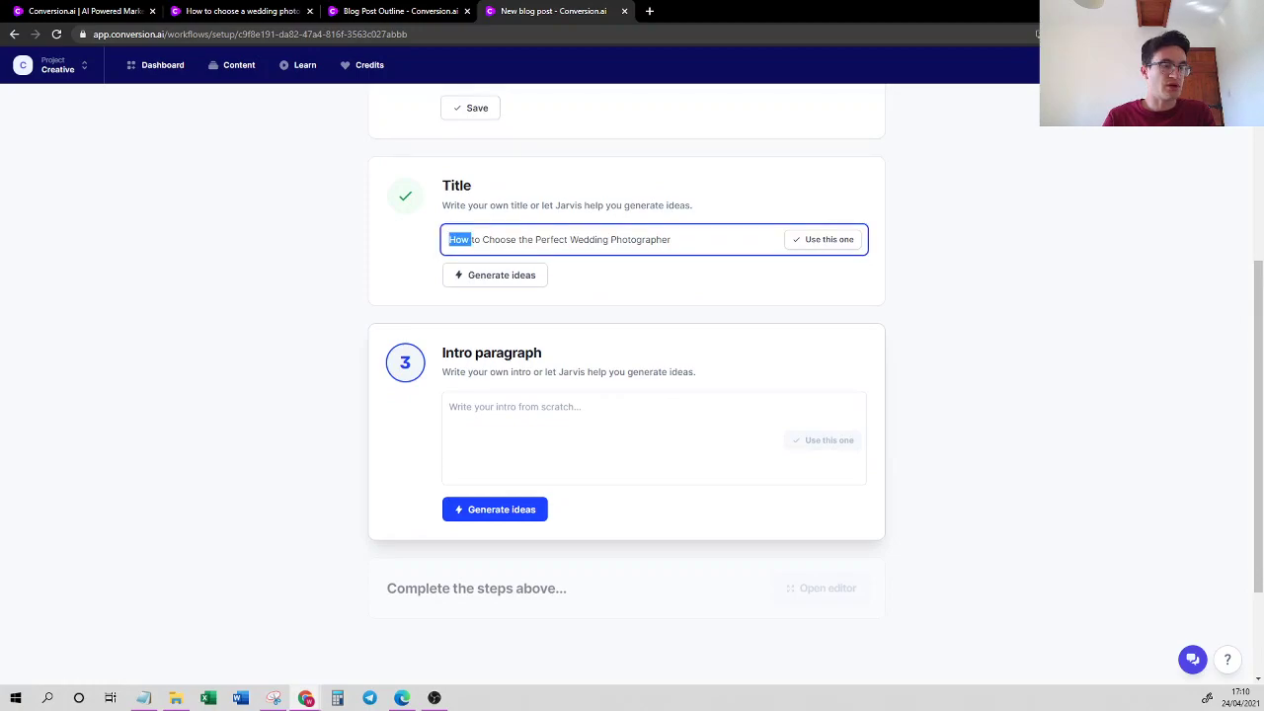
text(5 Tips)
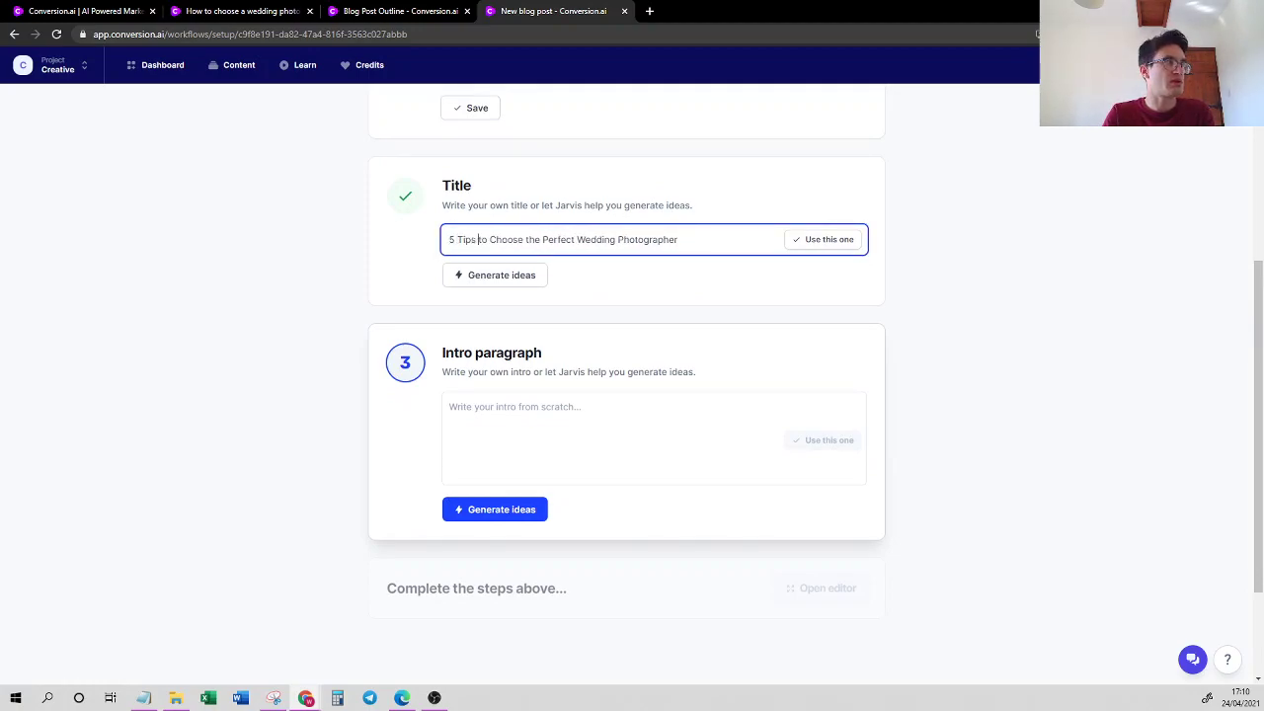
click(415, 281)
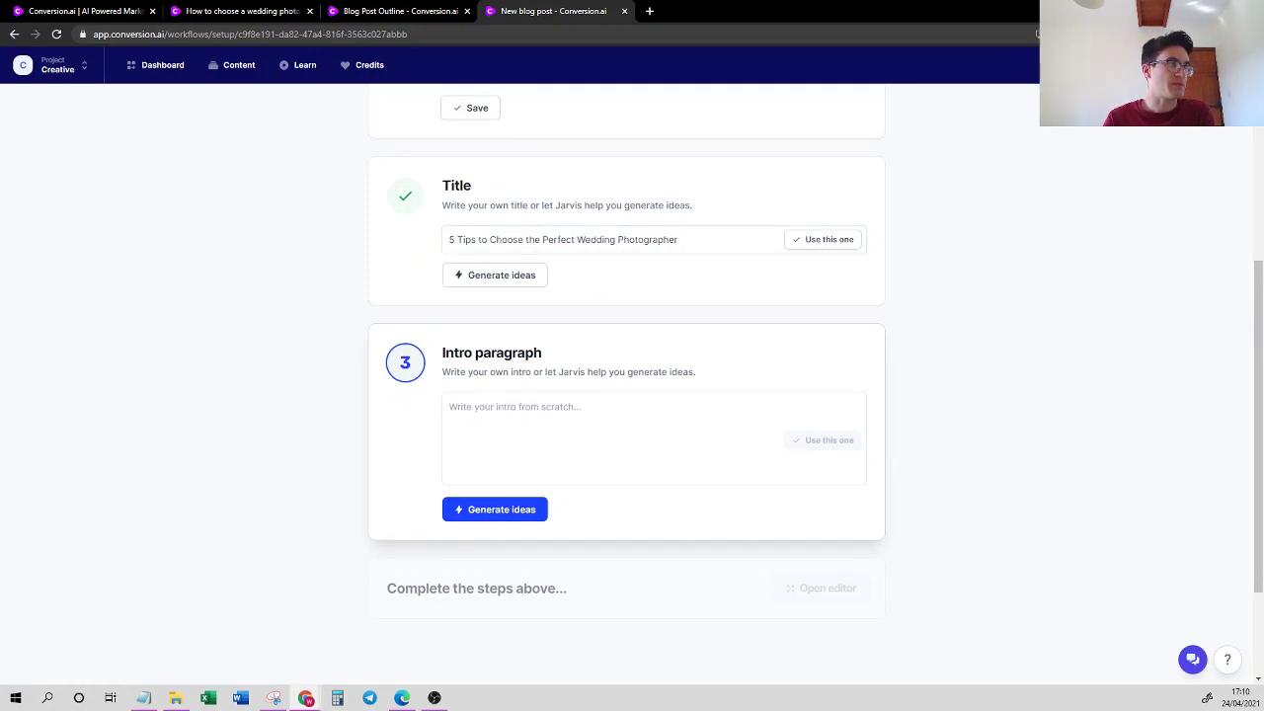
Generate intro paragraph ideas and use the one beginning "Wedding season is upon us".
click(770, 464)
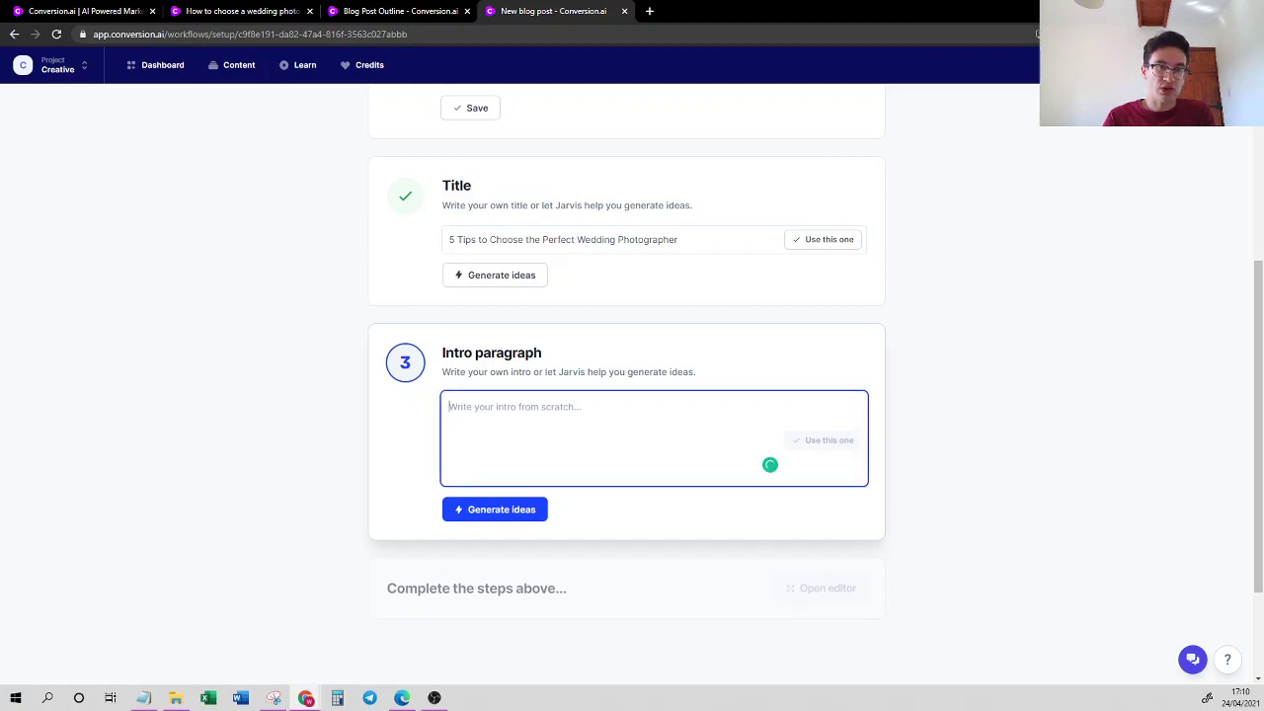
click(522, 515)
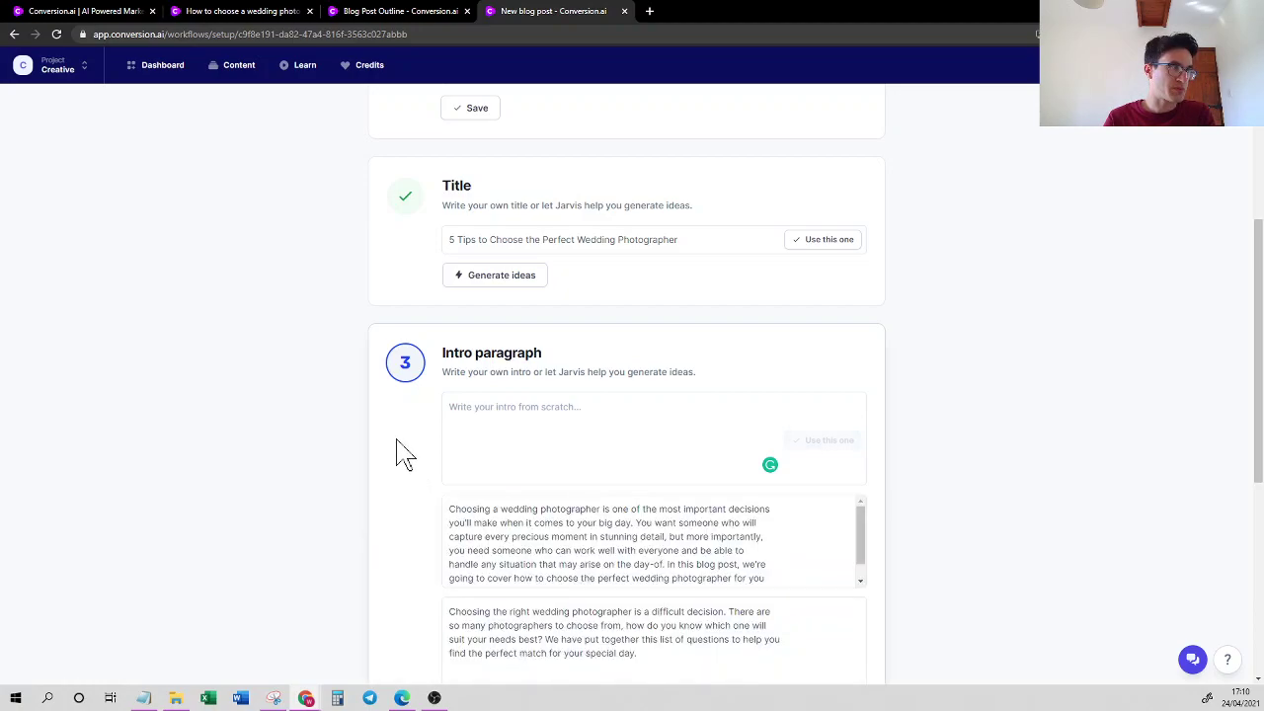
scroll(405, 454, down, 4)
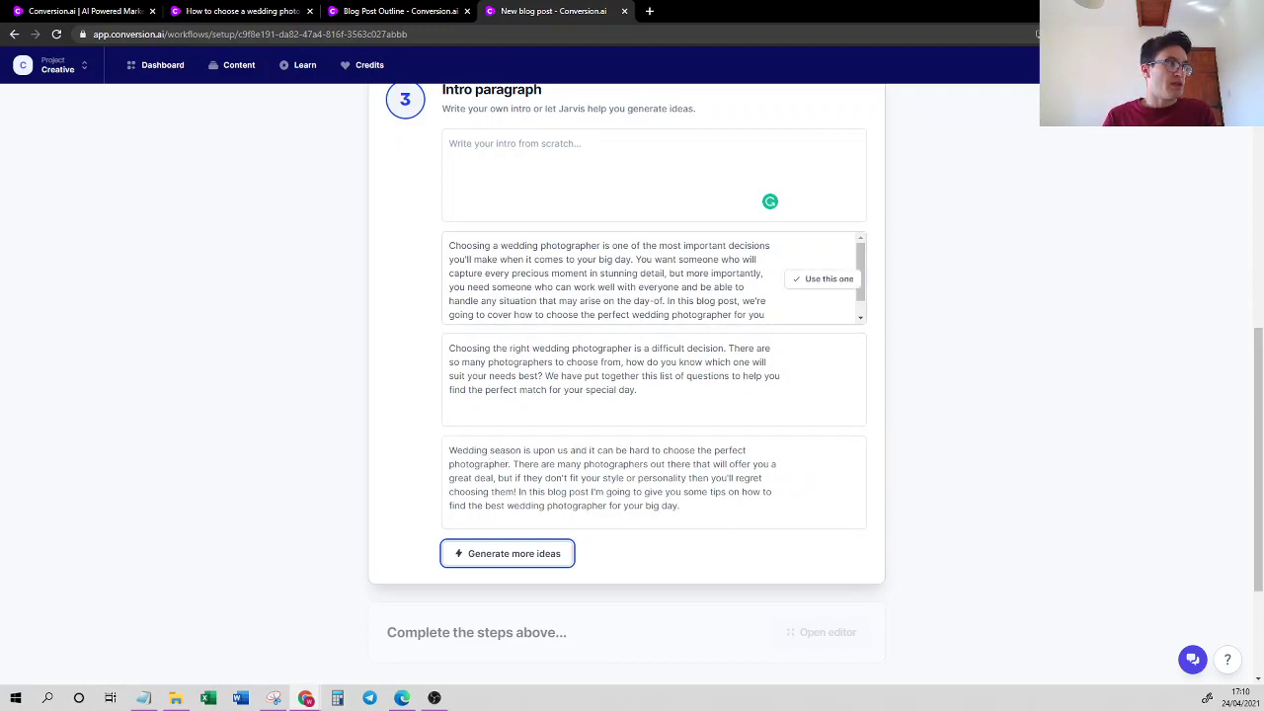
scroll(605, 277, down, 1)
scroll(606, 276, up, 1)
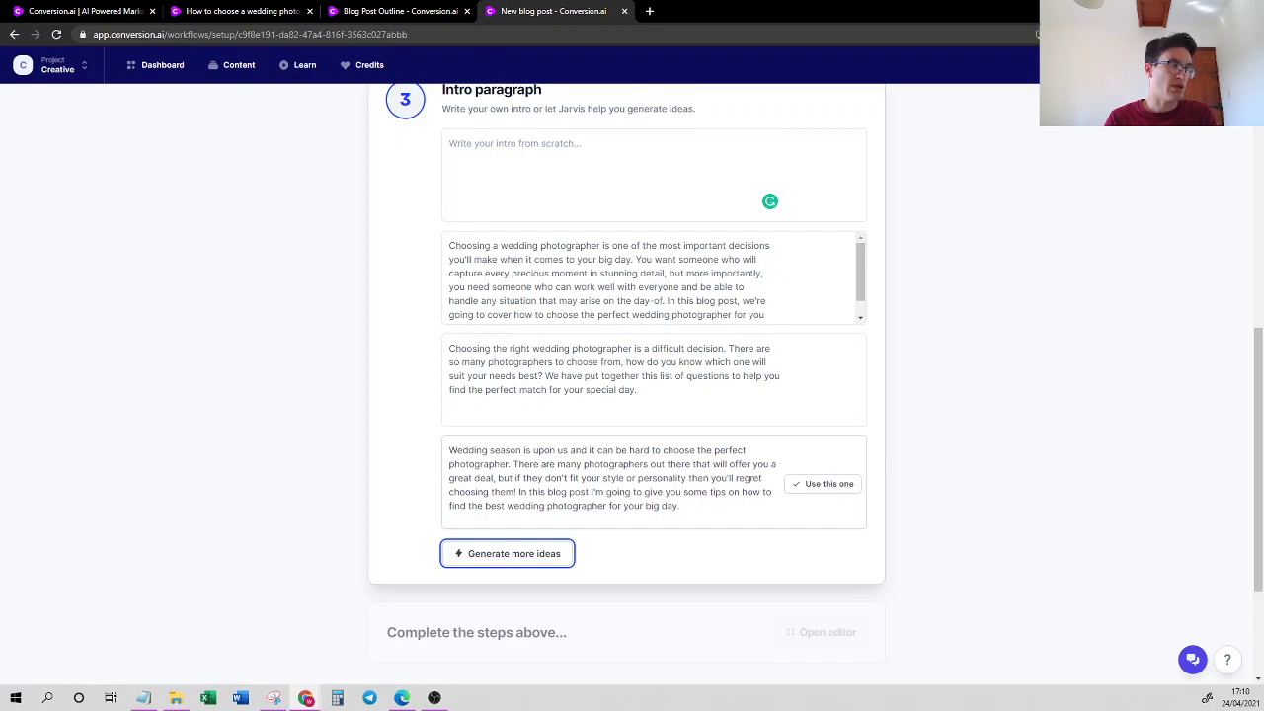
click(805, 486)
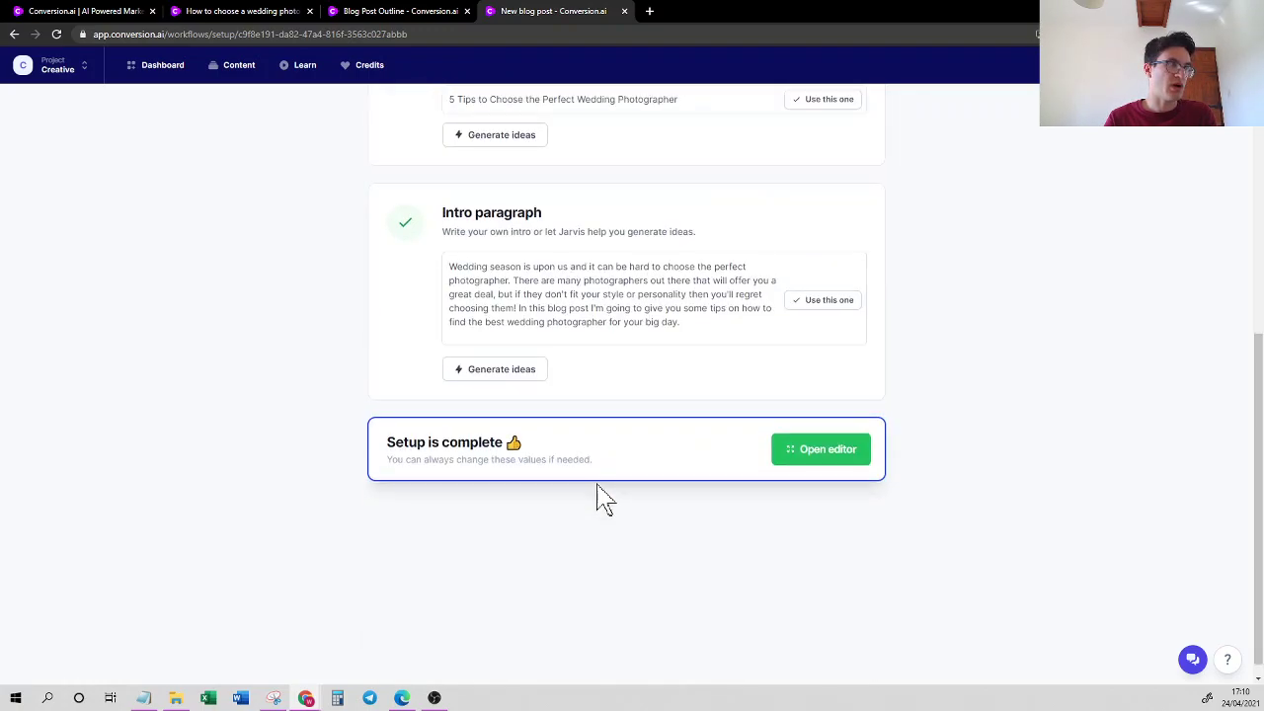
Open the post in the document editor and split the intro into three paragraphs, breaking before "There are many photographers" and "In this blog post".
click(798, 453)
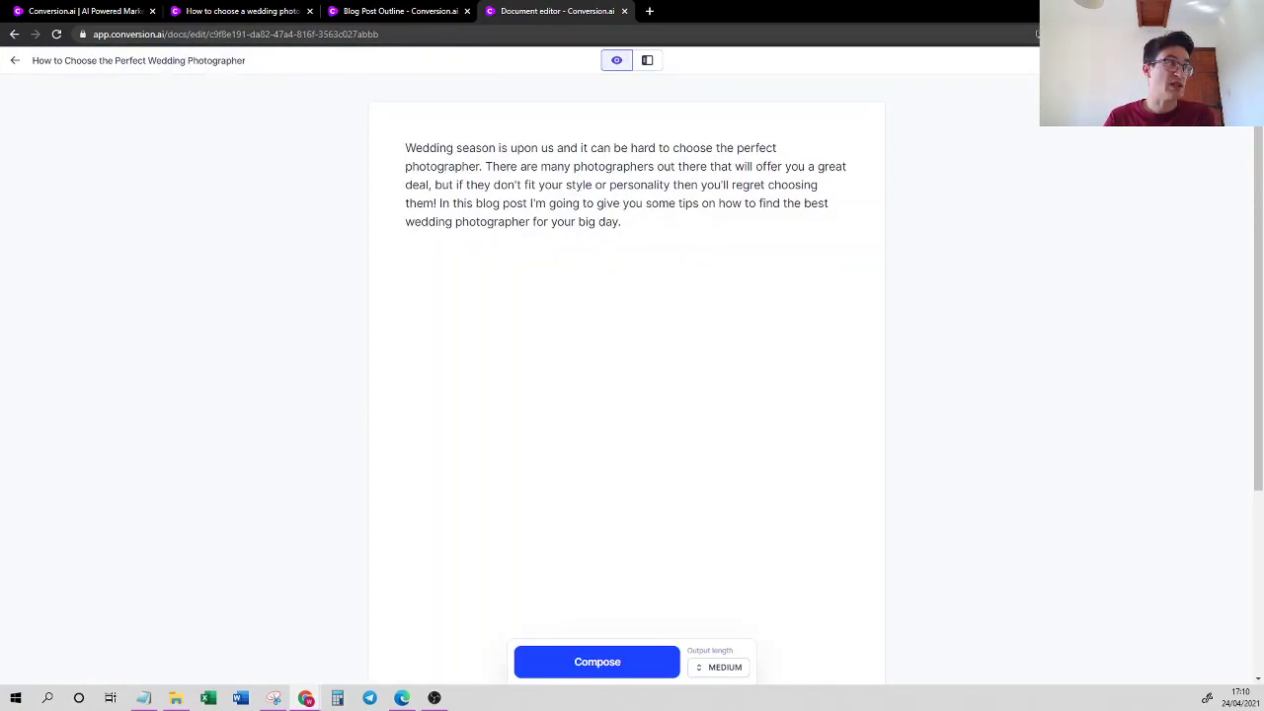
key(Return)
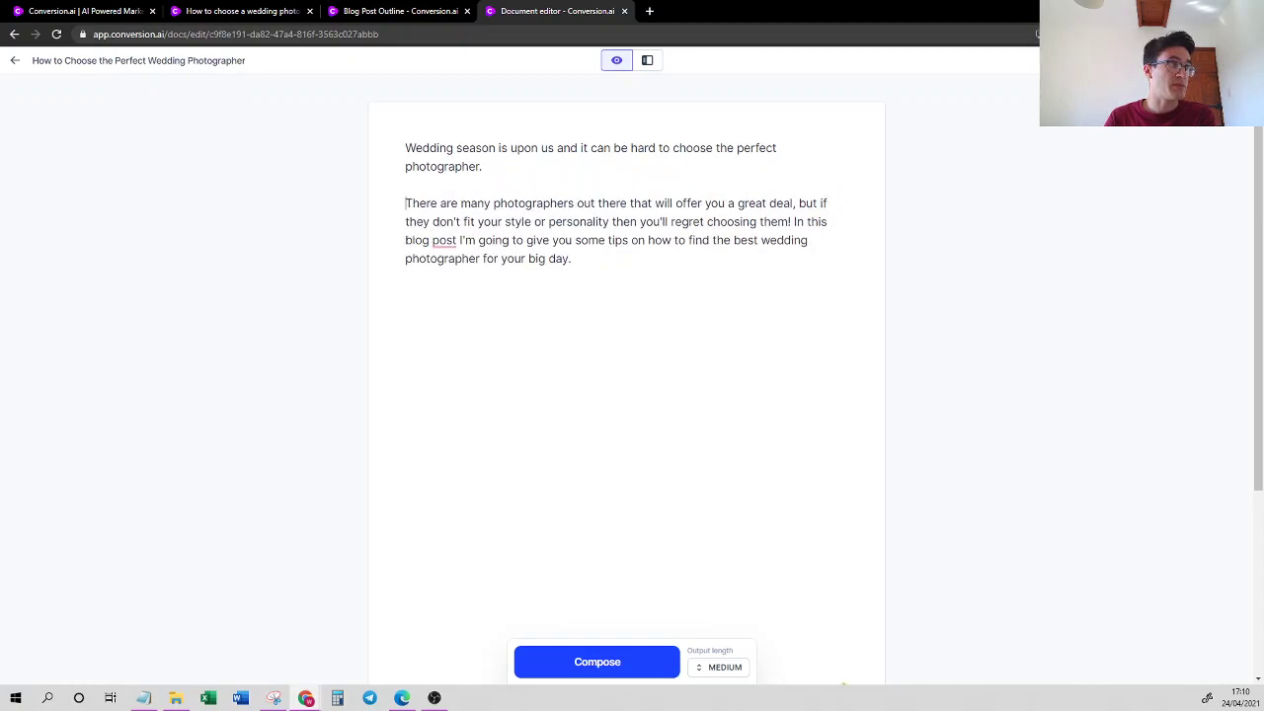
key(Return)
Add the heading "1) Consider the photographer's style and personality" below the intro, copying the tip's wording from the blog post outline.
click(571, 276)
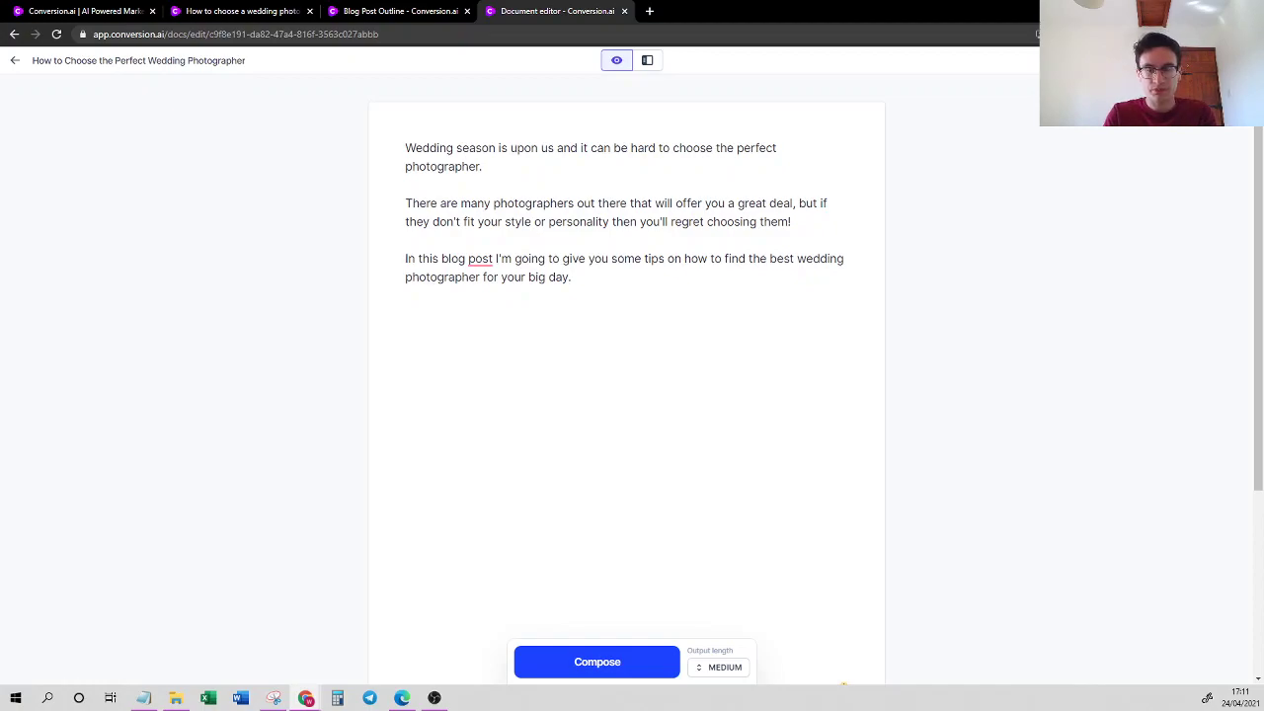
key(Return)
text(1))
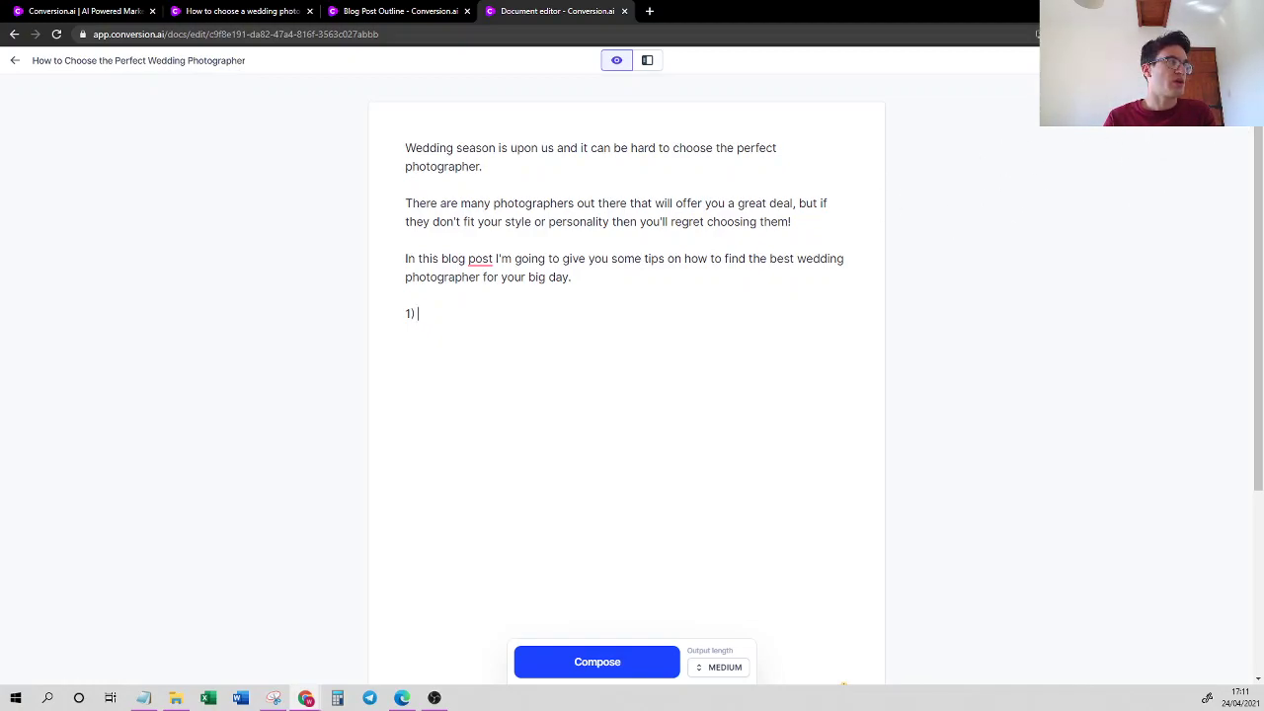
click(403, 14)
click(454, 162)
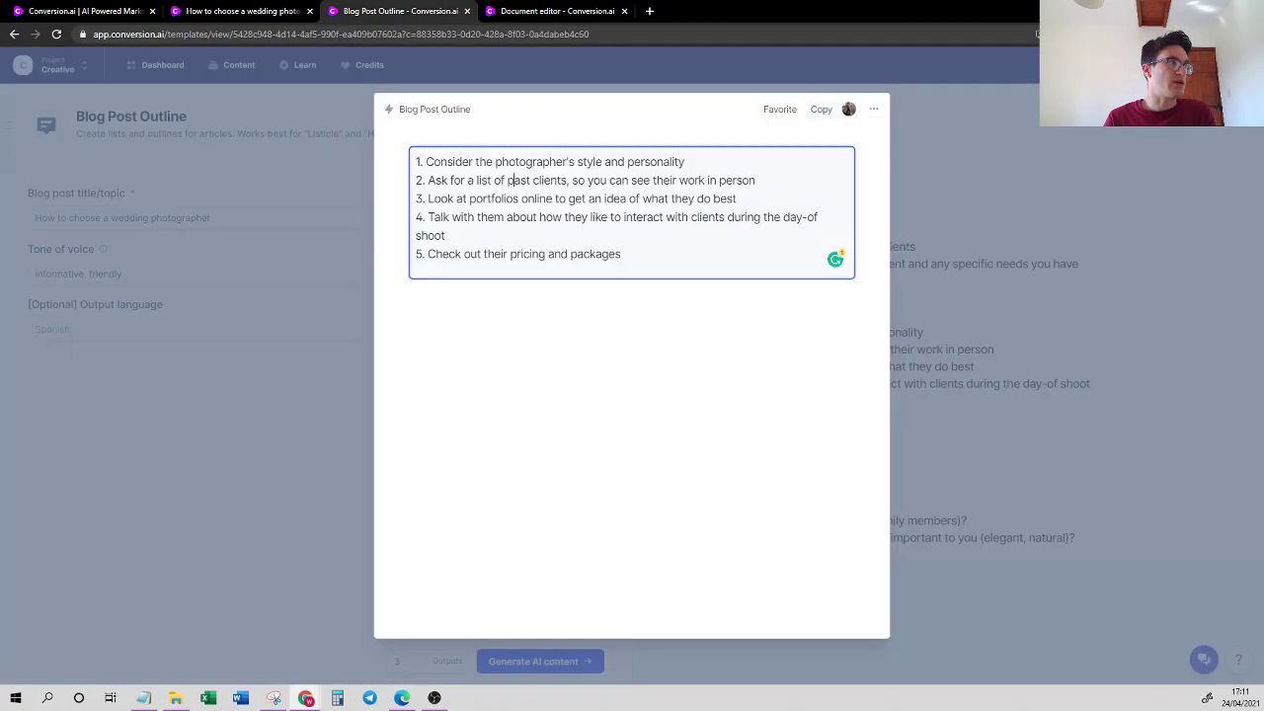
drag(426, 162, 684, 162)
key(ctrl+c)
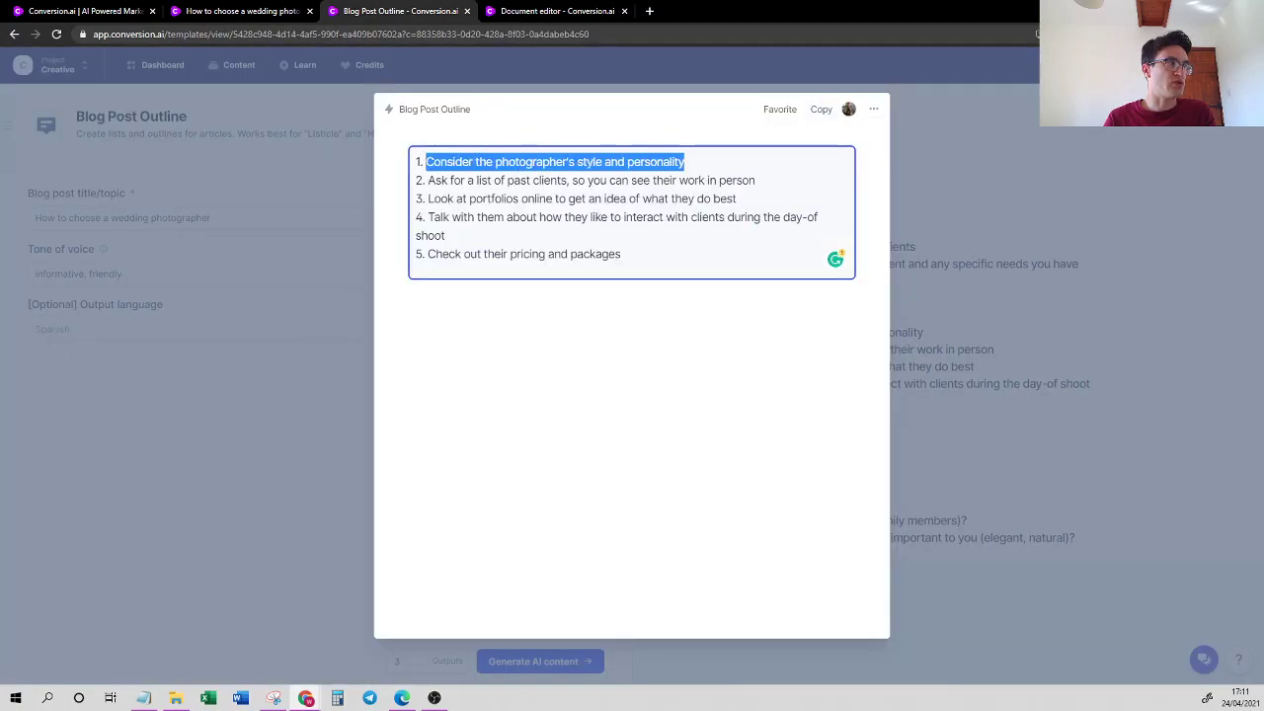
click(544, 11)
key(ctrl+v)
key(Return)
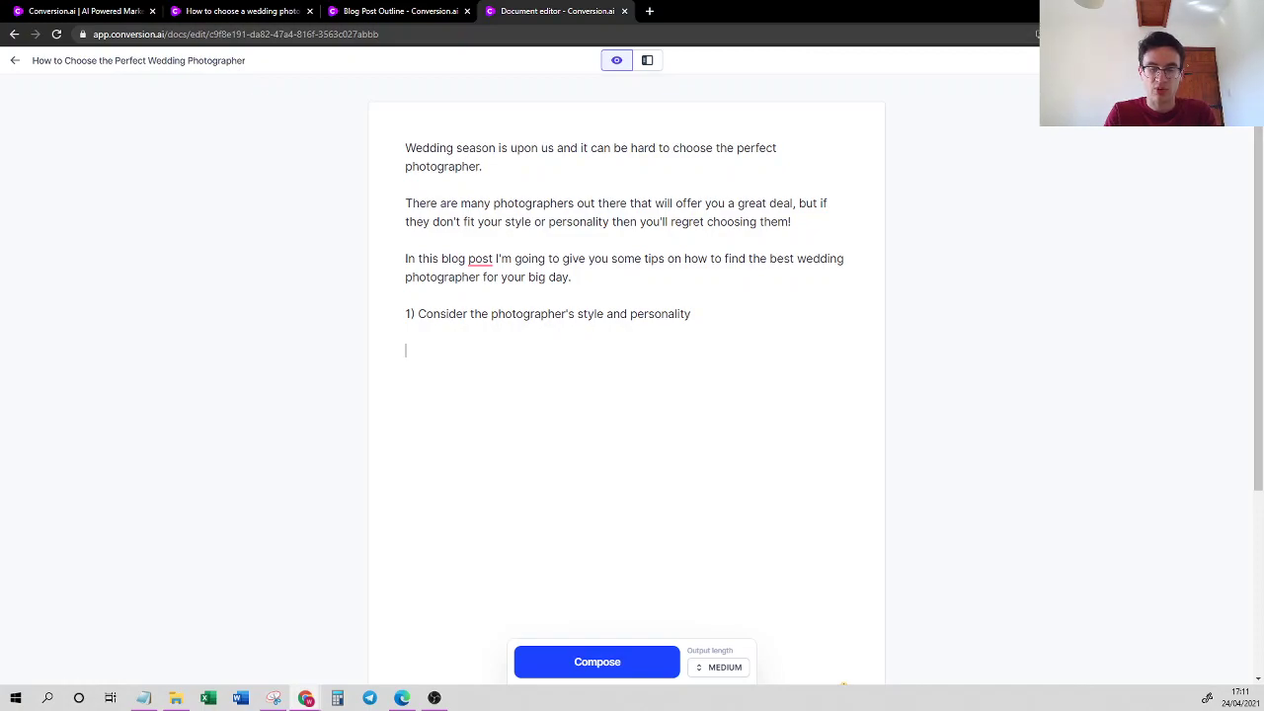
Write "The first tip on our list is to make sure your photographer understands your style." under the first tip's heading.
text(The first )
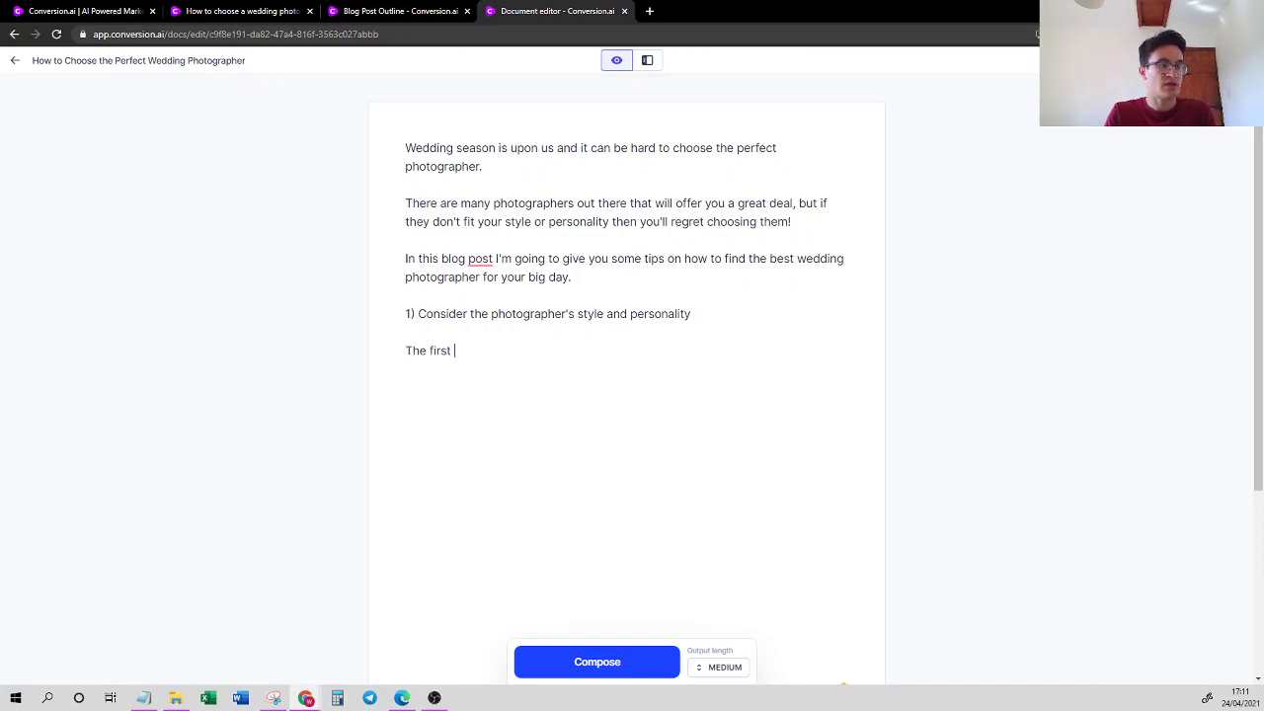
text(tip on our l)
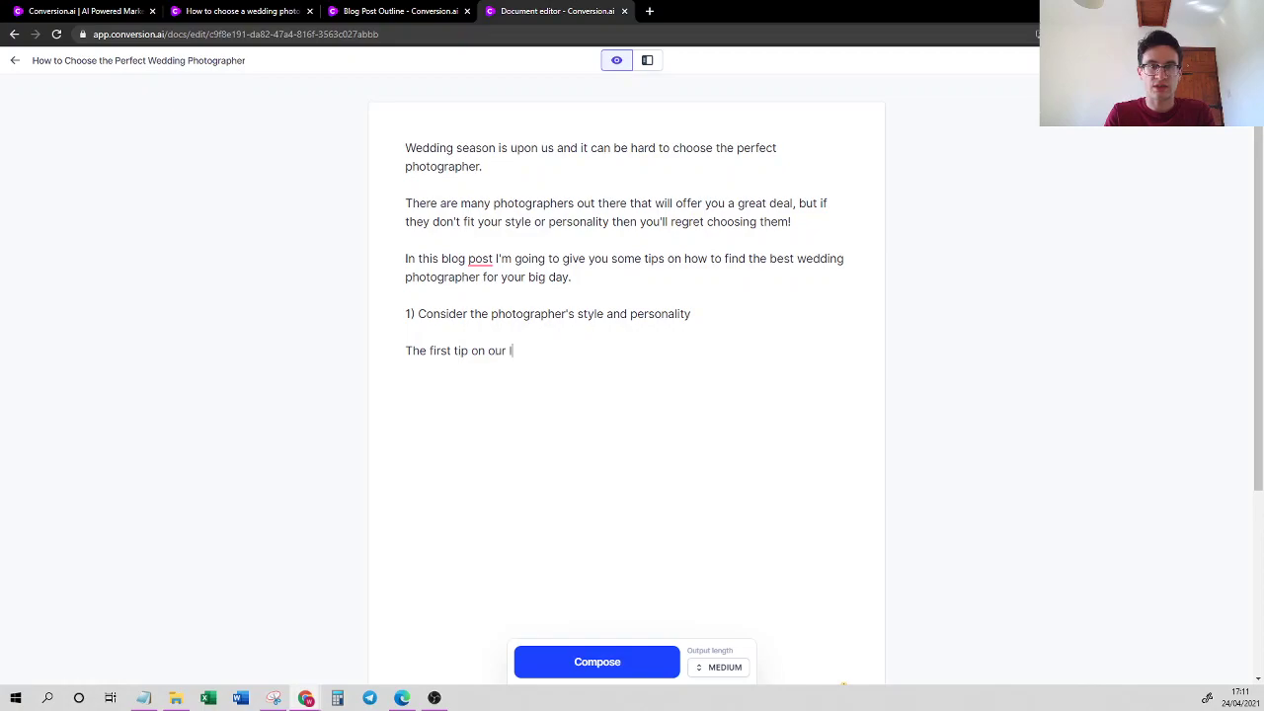
text(ist is to am)
key(BackSpace)
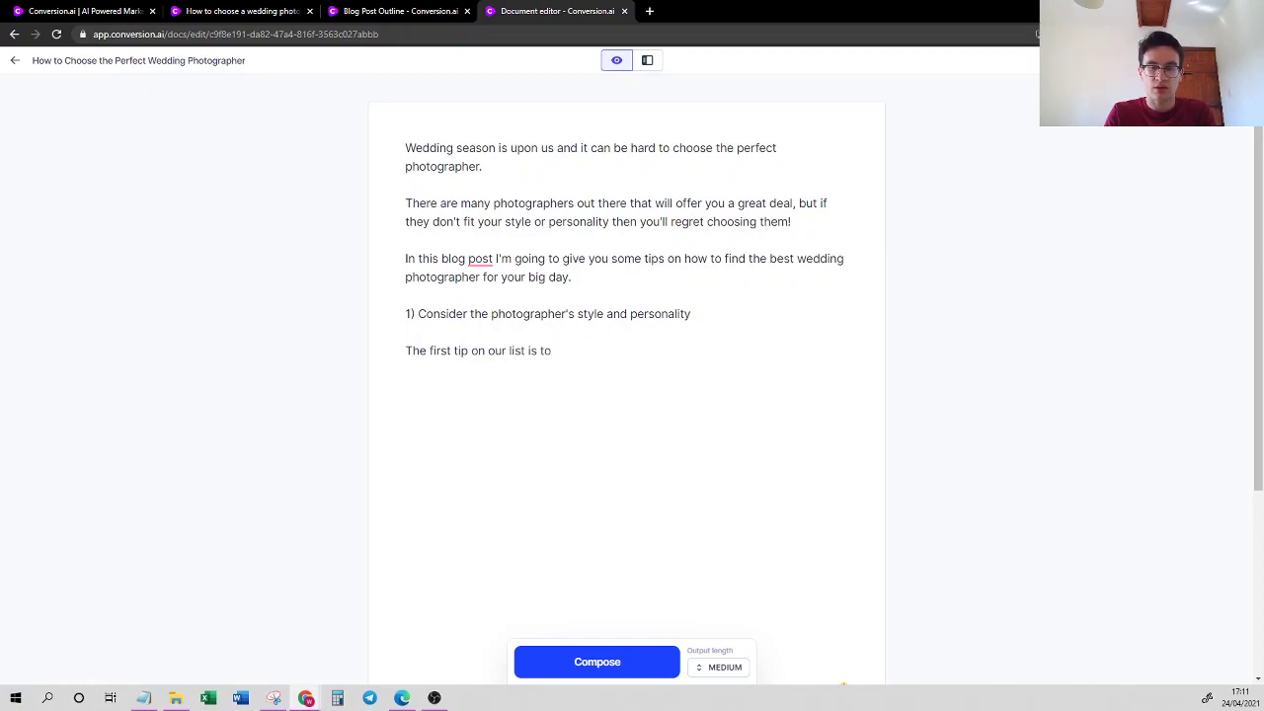
text(make sure th)
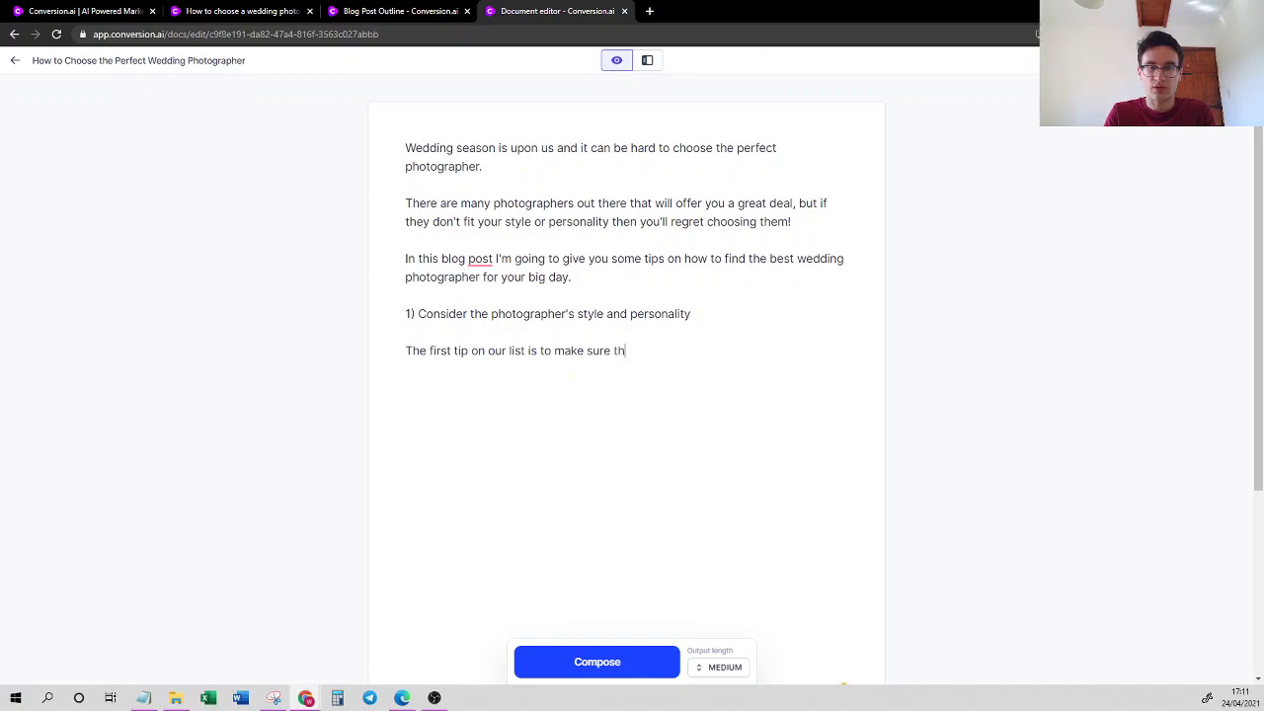
key(BackSpace)
key(BackSpace)
text(your pht)
key(BackSpace)
text(otogrape)
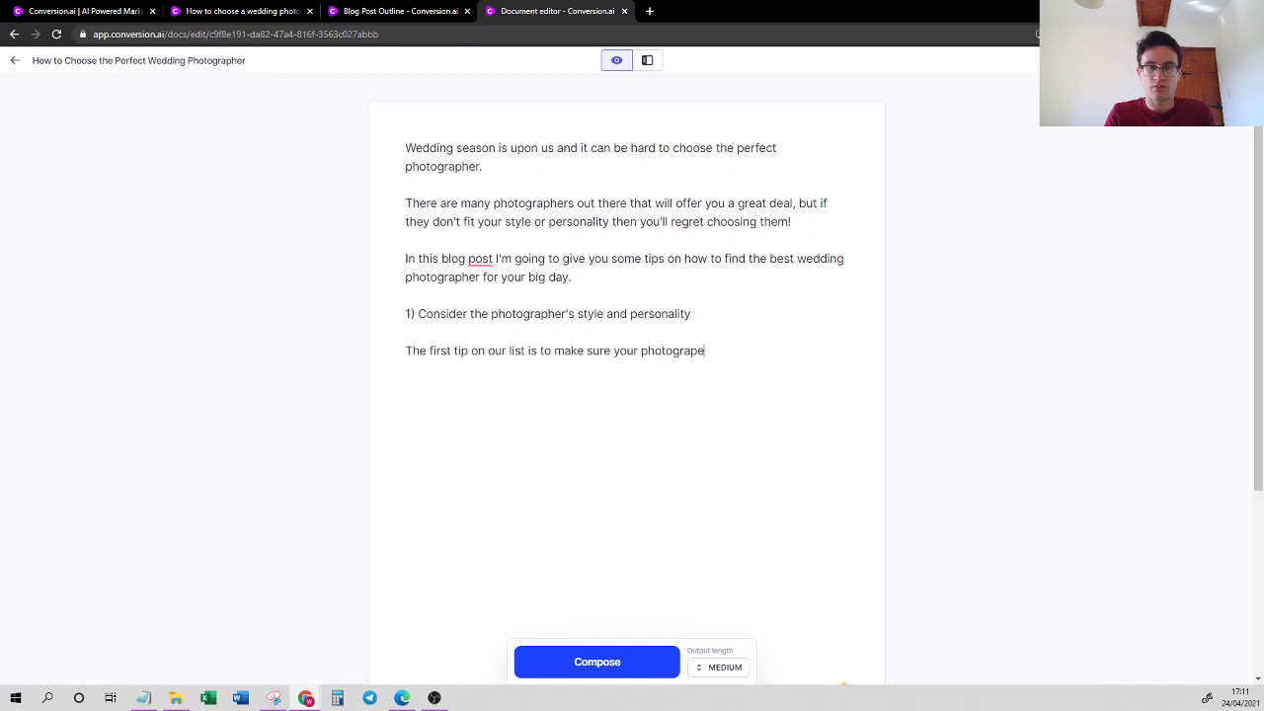
key(BackSpace)
text(her )
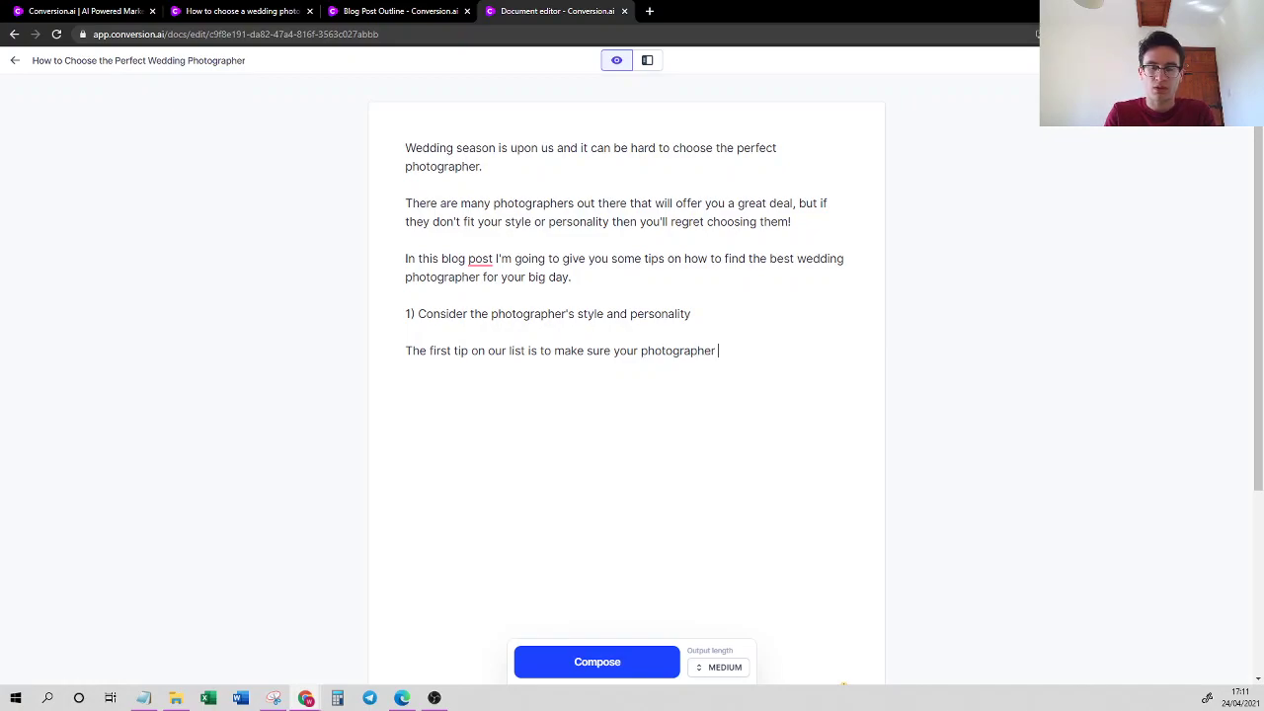
text(is)
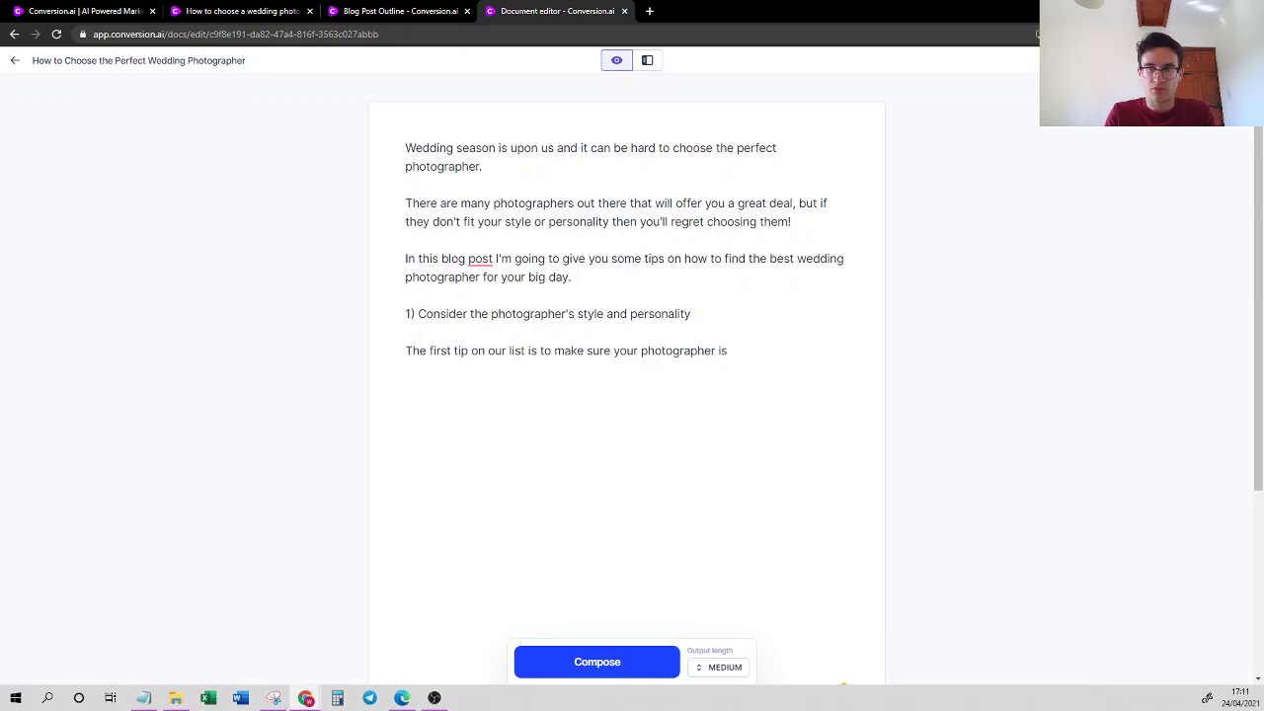
key(BackSpace)
key(BackSpace)
text(understands )
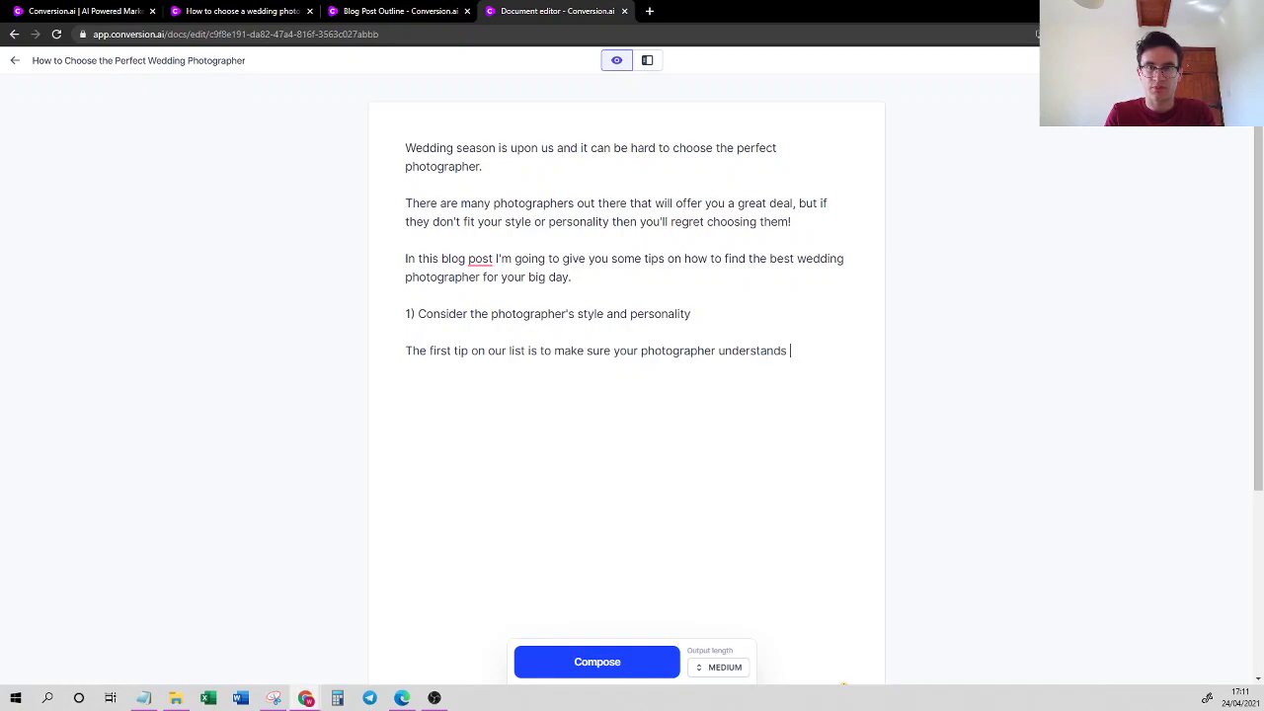
text(your )
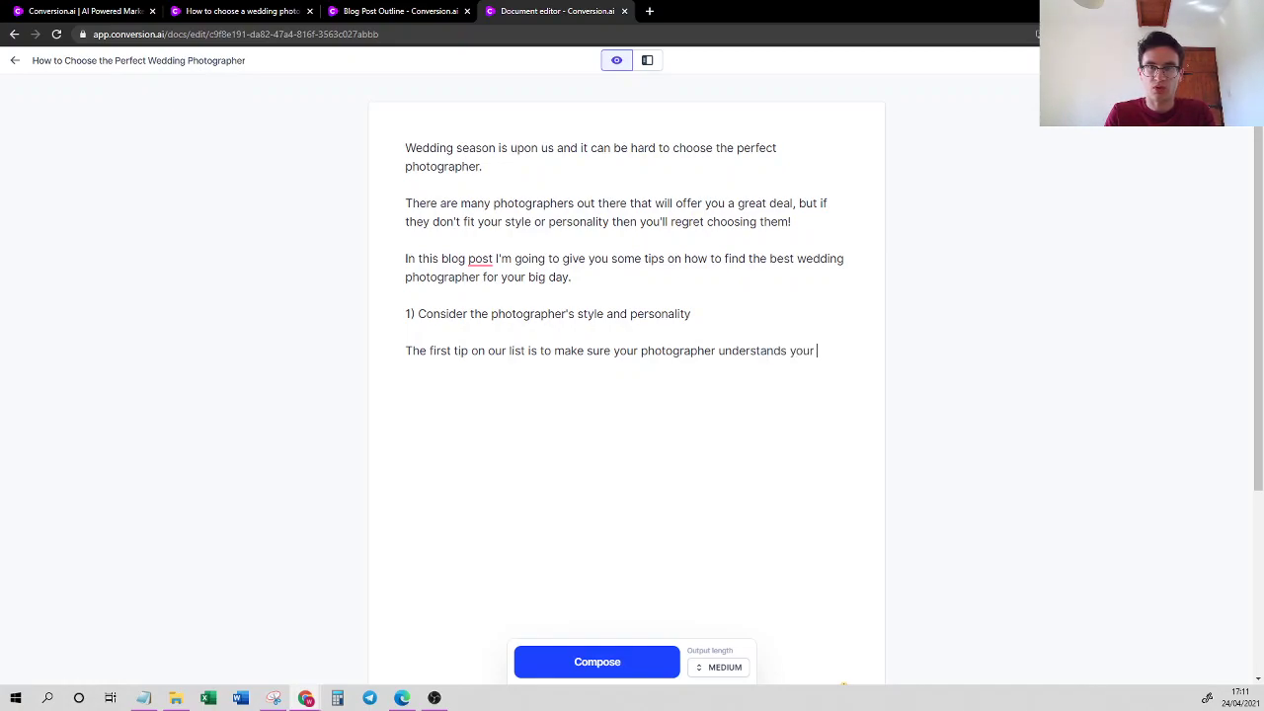
text(style.)
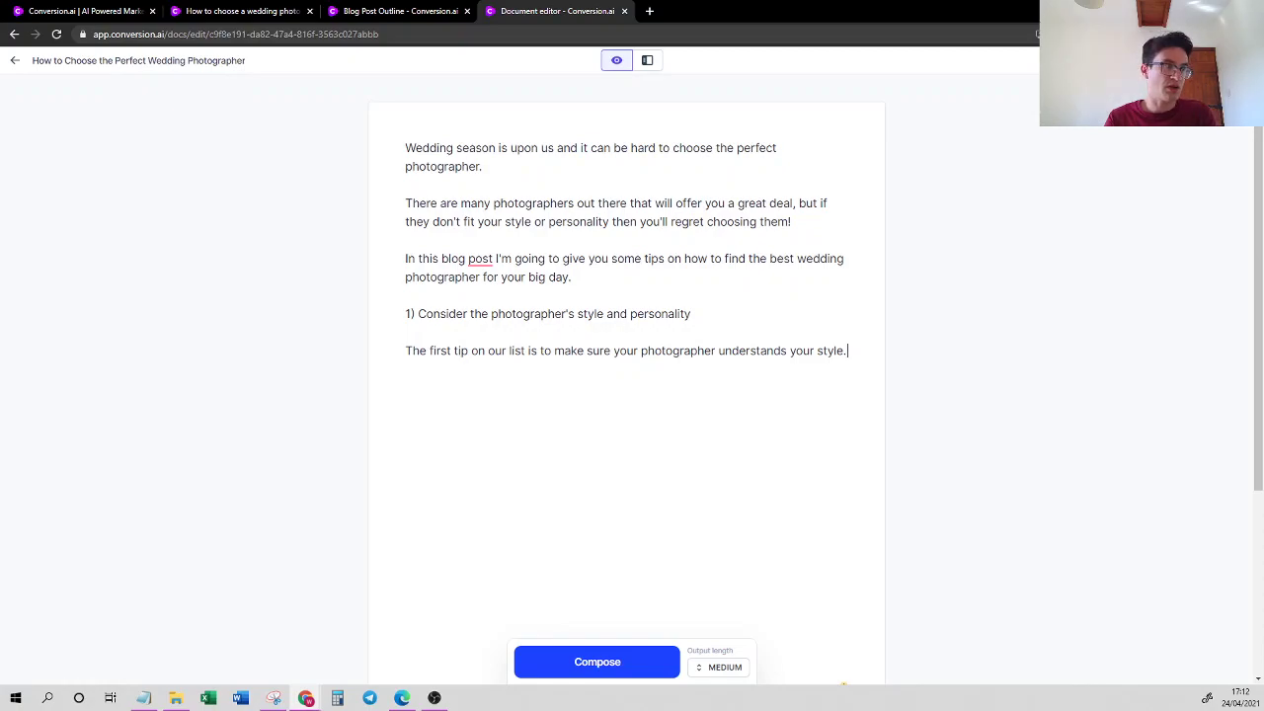
Compose a continuation of the first tip's opening sentence, keeping the output length at Medium.
click(718, 668)
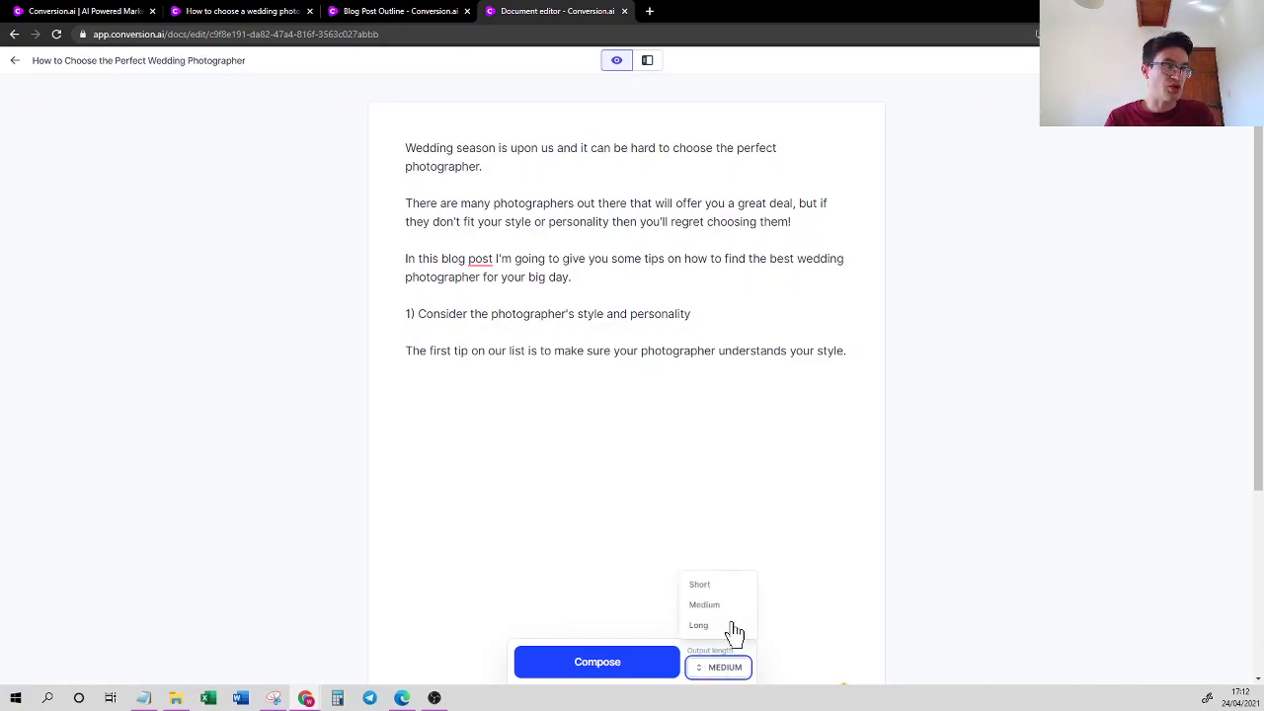
click(719, 671)
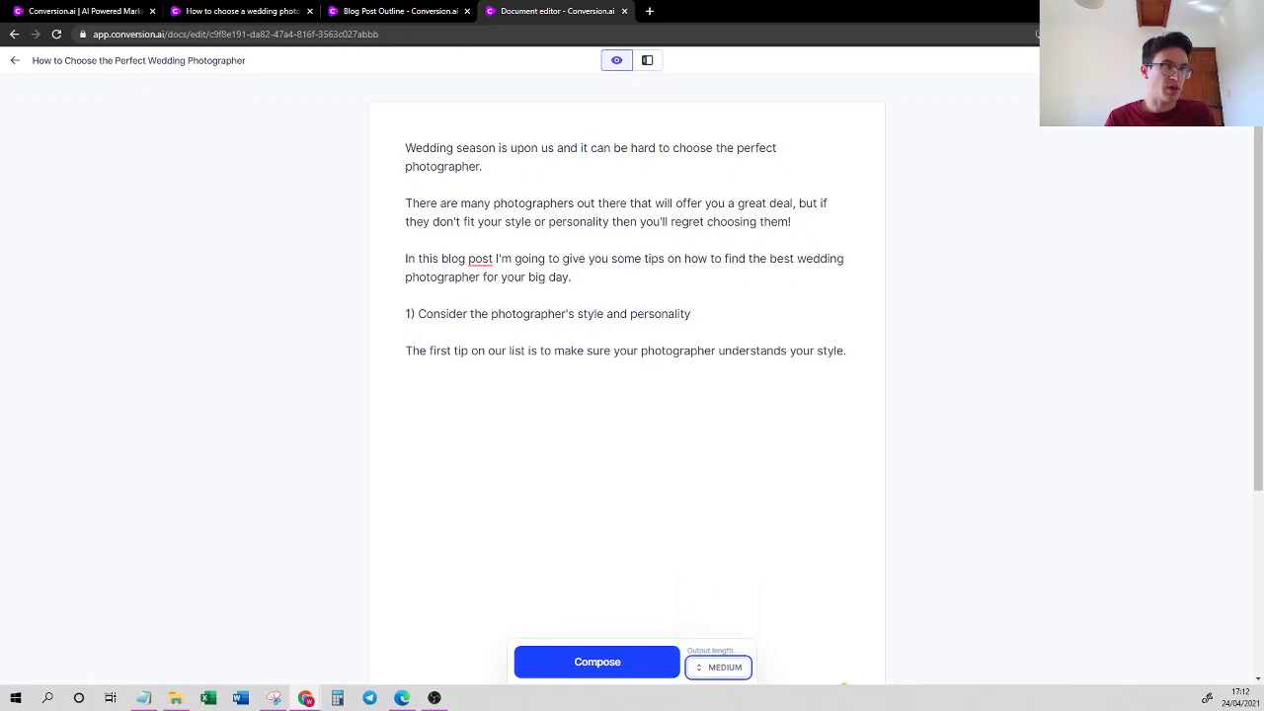
click(843, 684)
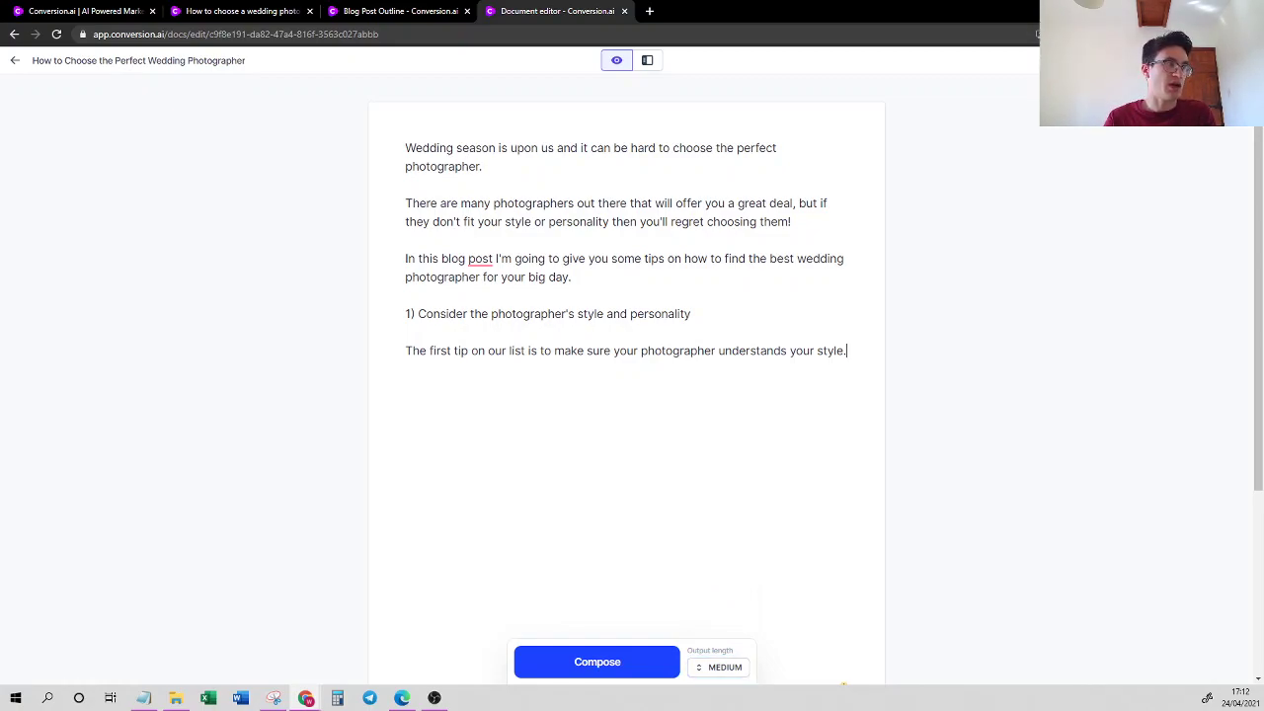
click(626, 670)
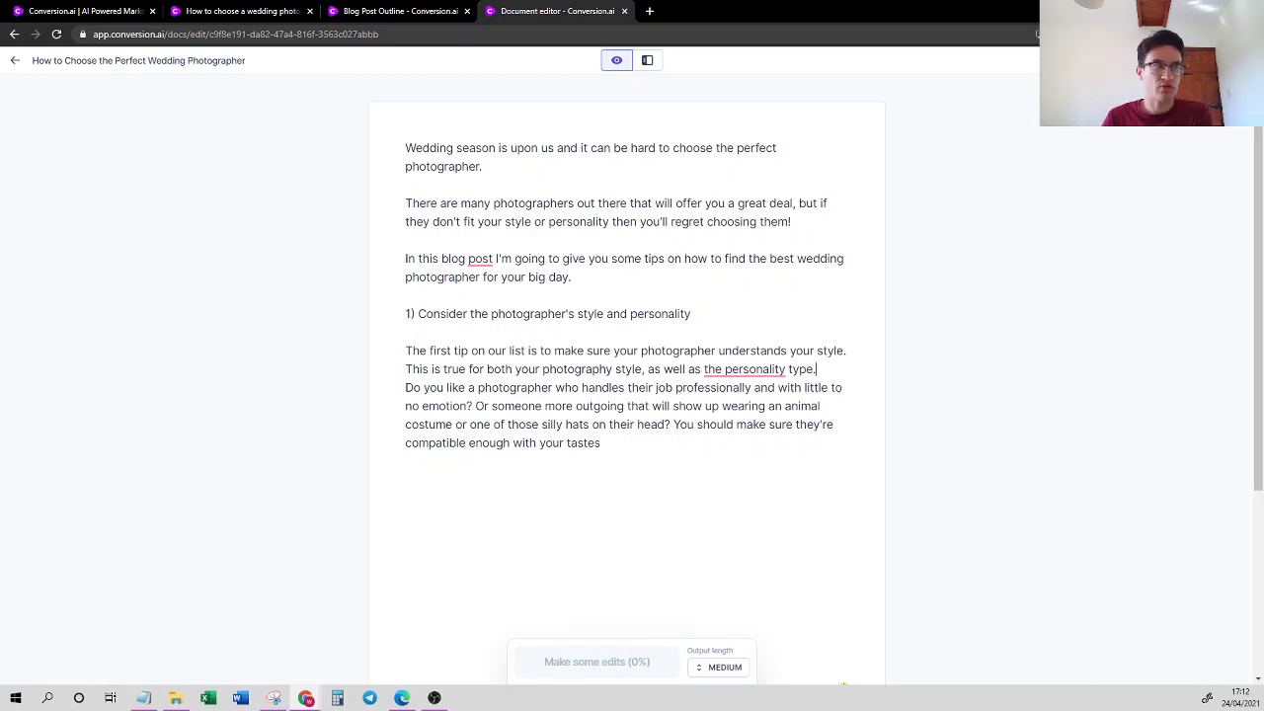
Split the first tip's text before "Do you like" and "You should make sure", deleting the sentence that begins "Or someone more outgoing".
key(Return)
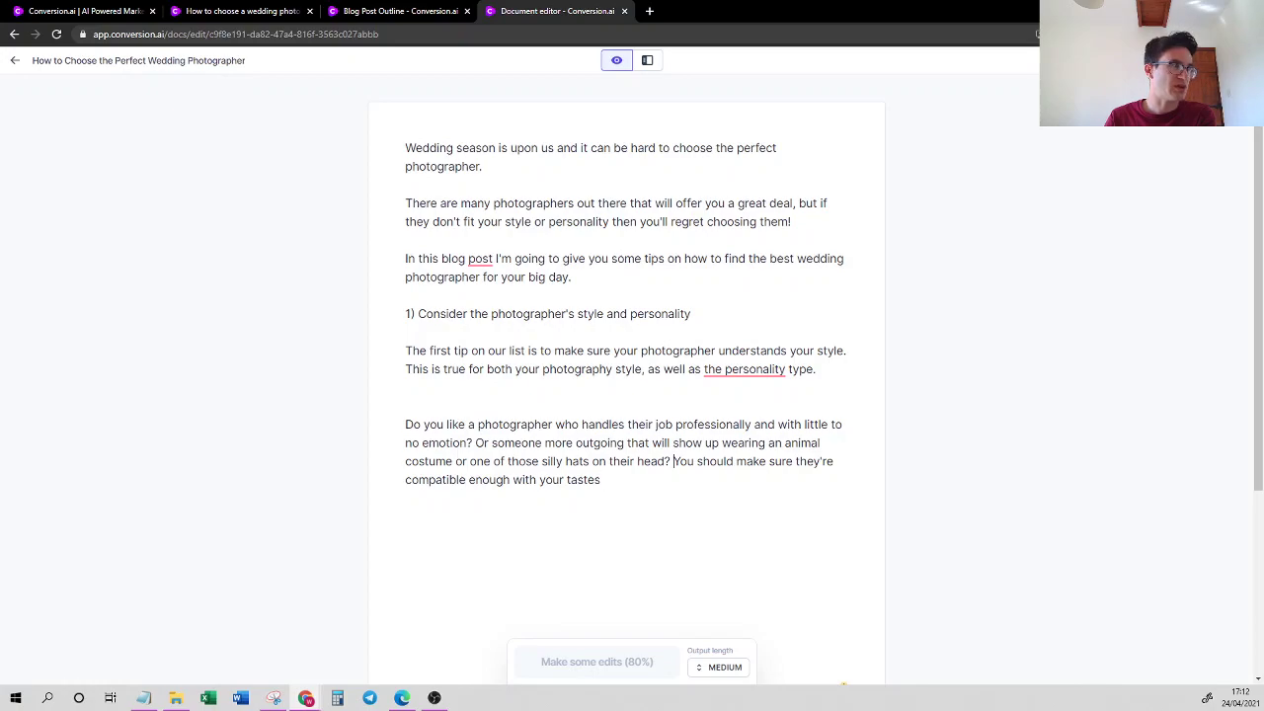
drag(672, 461, 475, 444)
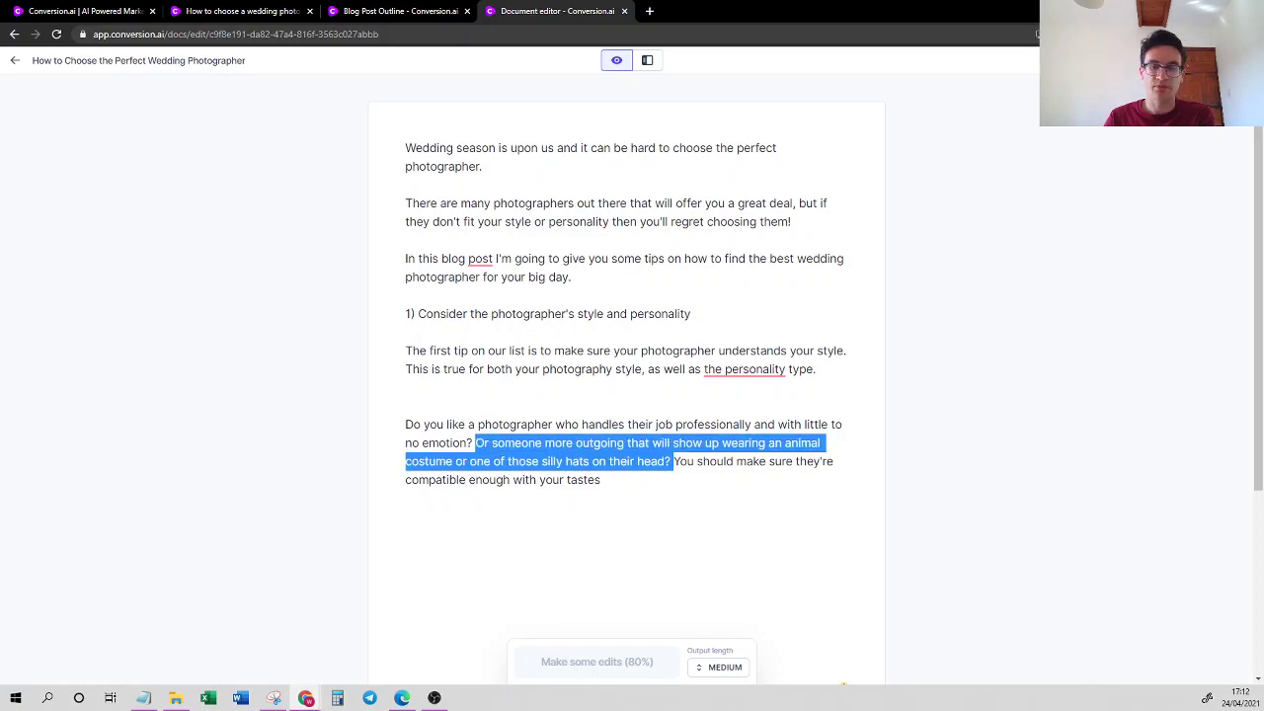
key(BackSpace)
key(Return)
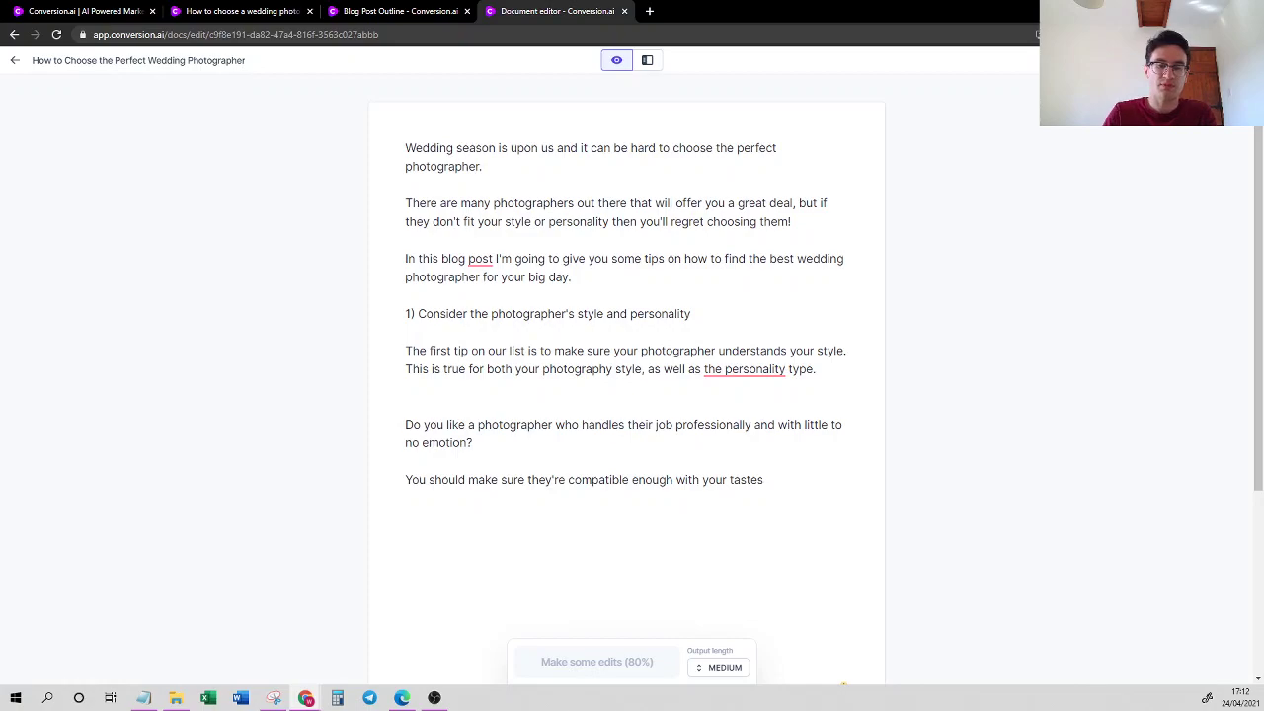
Add the heading "2) Ask for a list of past clients, so you can see their work in person", copying the wording from the outline.
text(2))
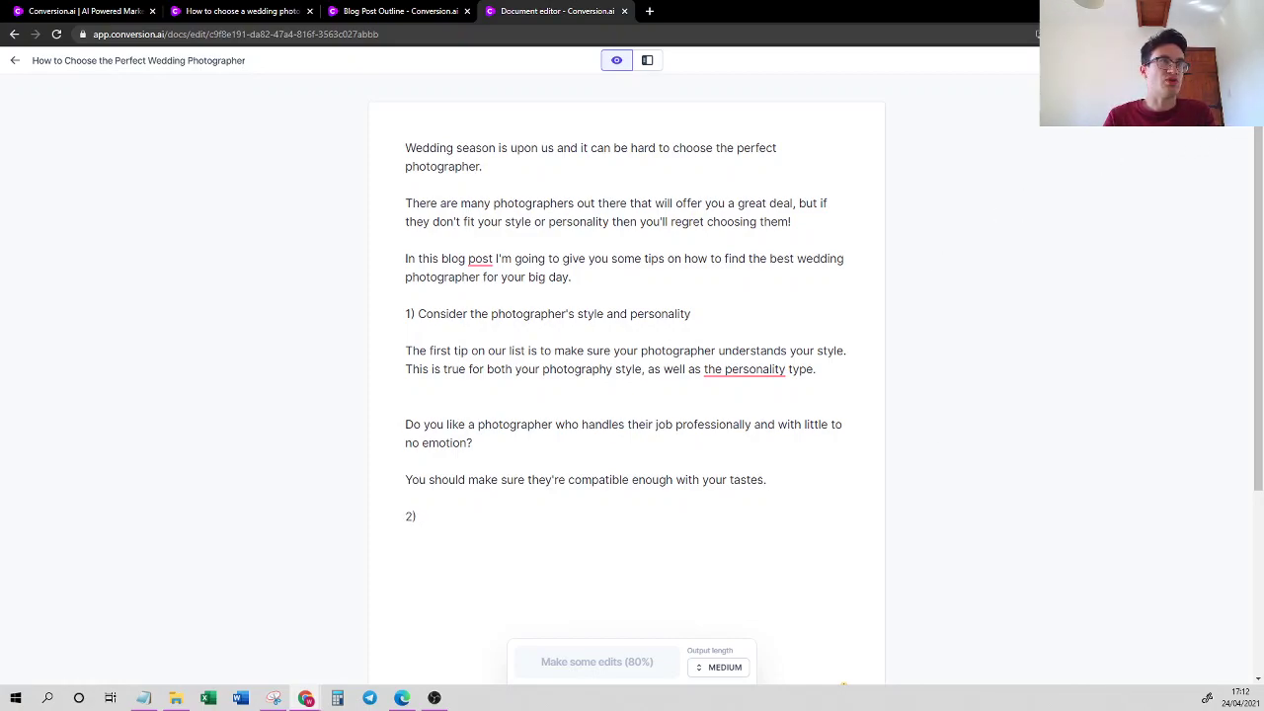
click(445, 12)
click(520, 198)
drag(428, 180, 757, 180)
key(ctrl+c)
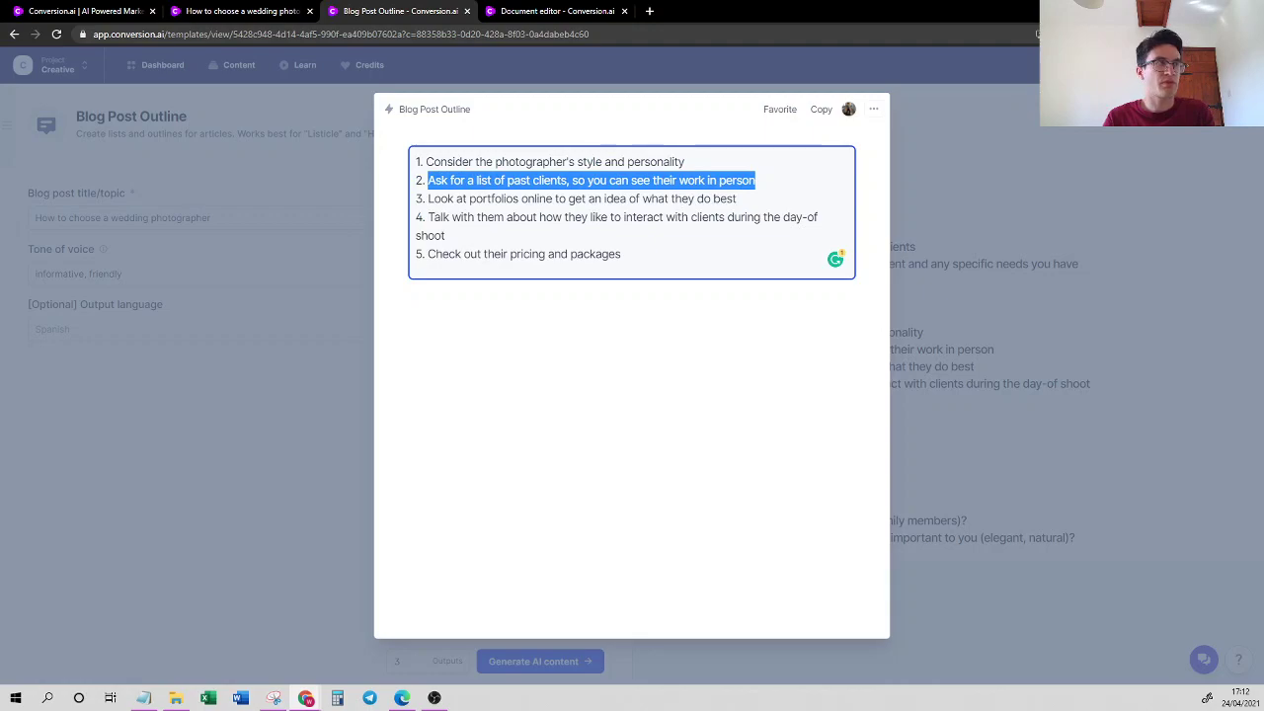
click(556, 12)
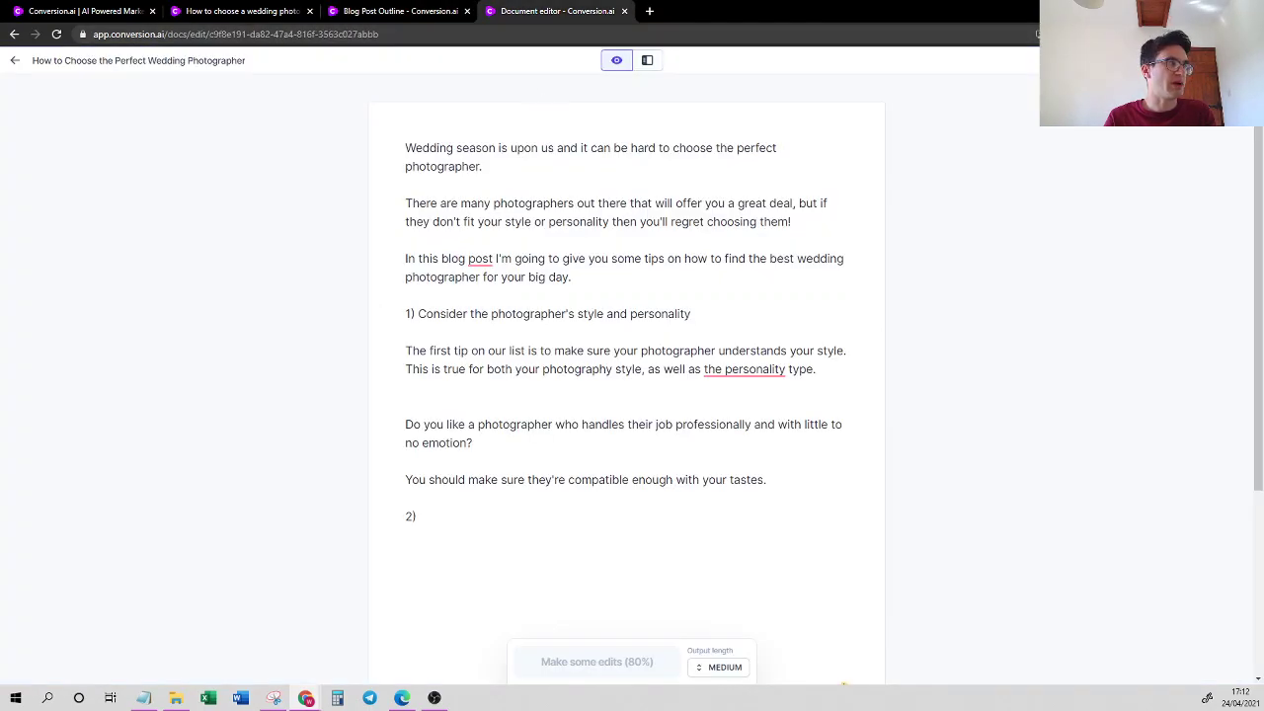
key(ctrl+v)
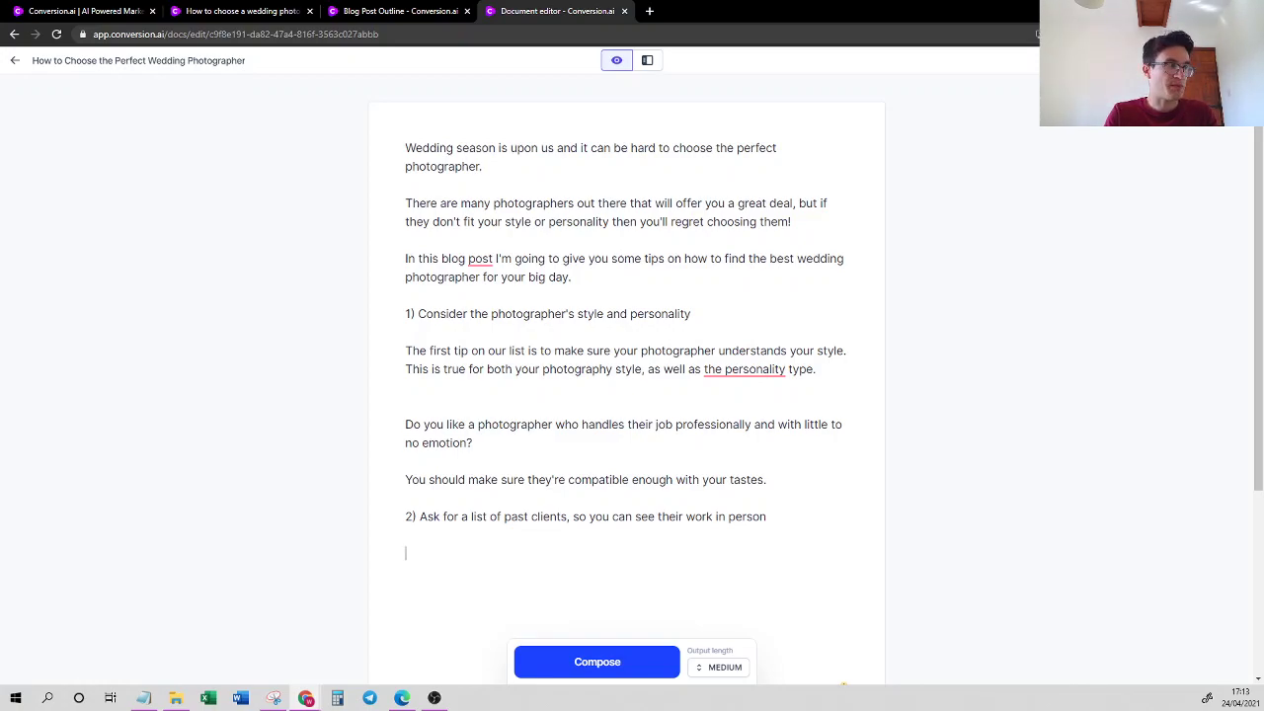
Compose text for the second tip and complete its last sentence with "you can choose them for your big day!".
click(583, 664)
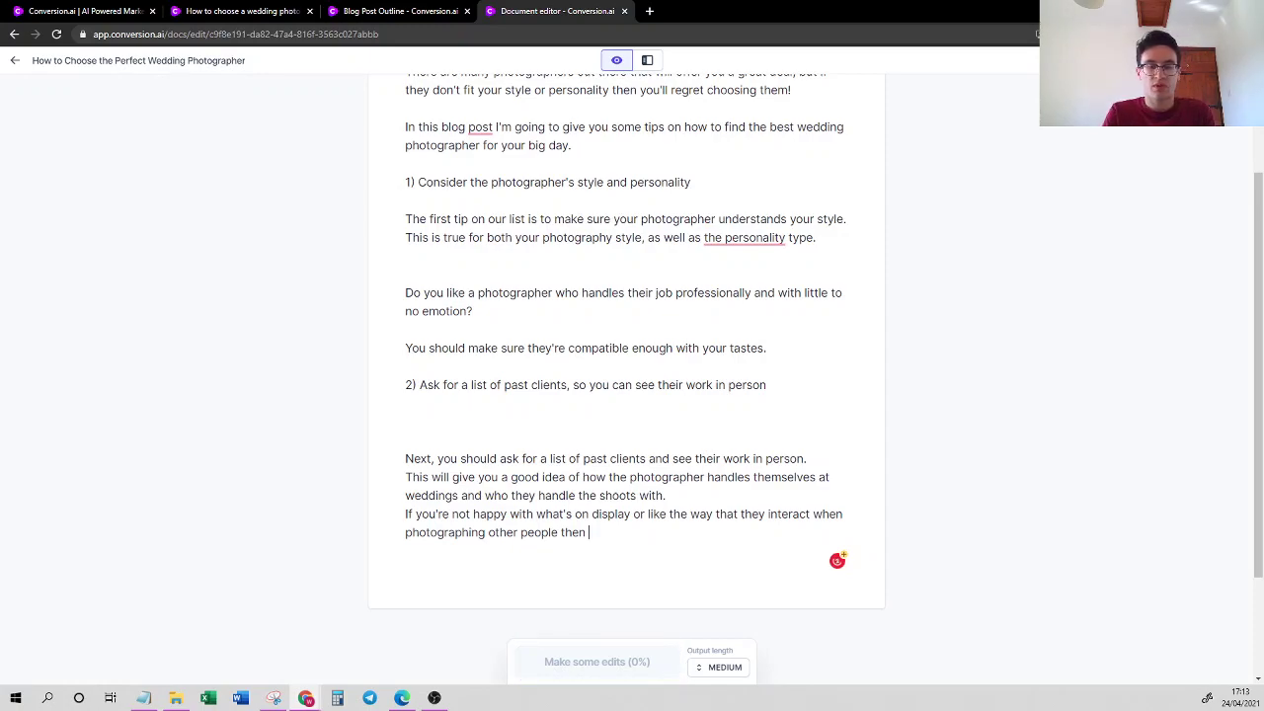
text(you can )
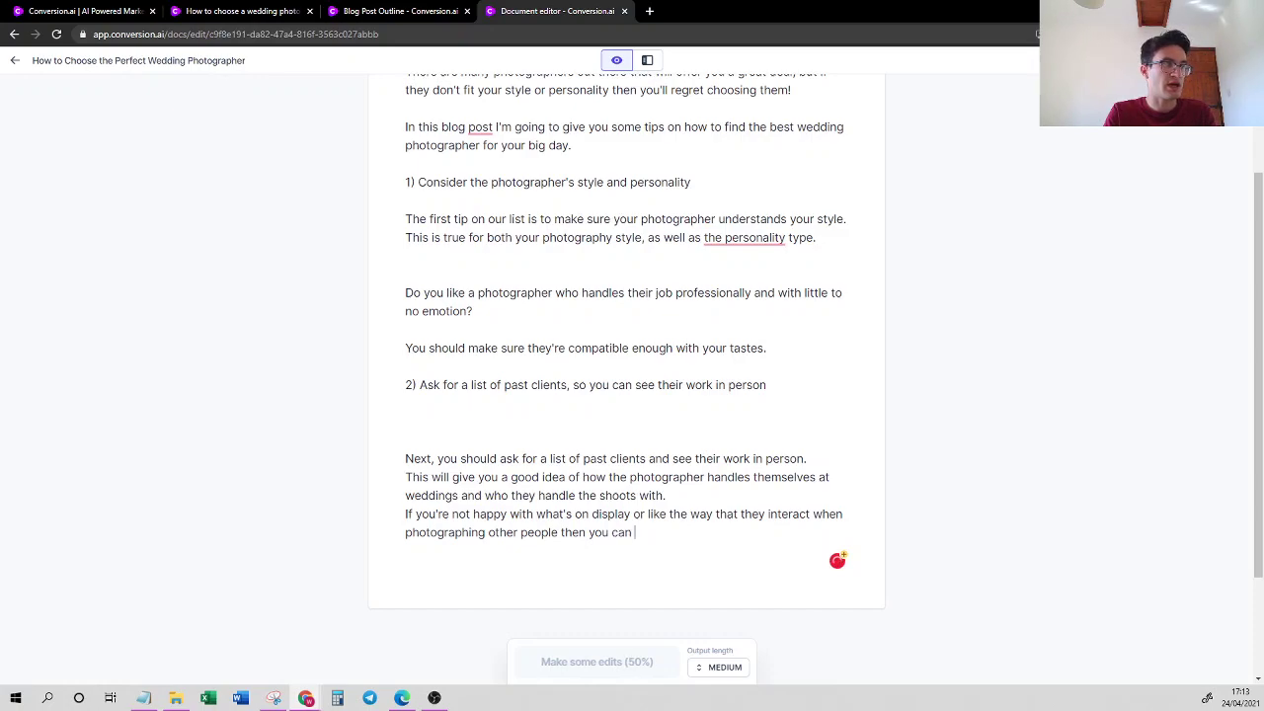
text(choose t)
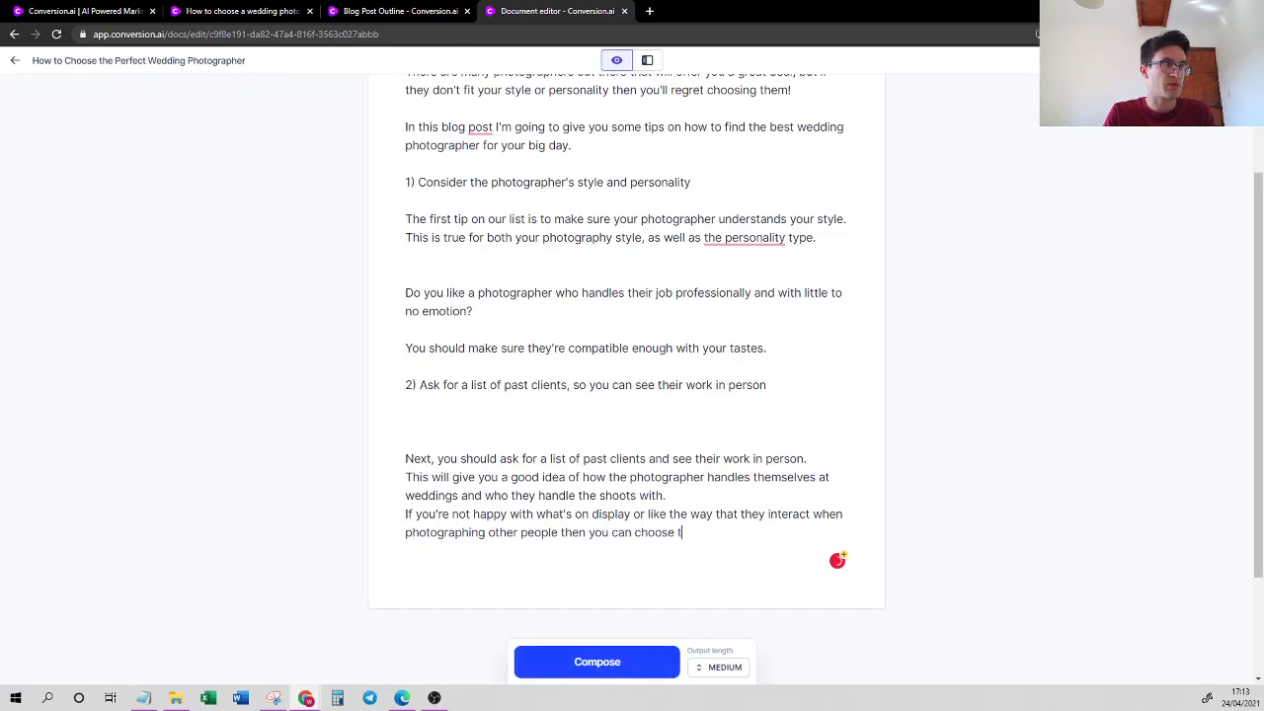
text(hem for your big)
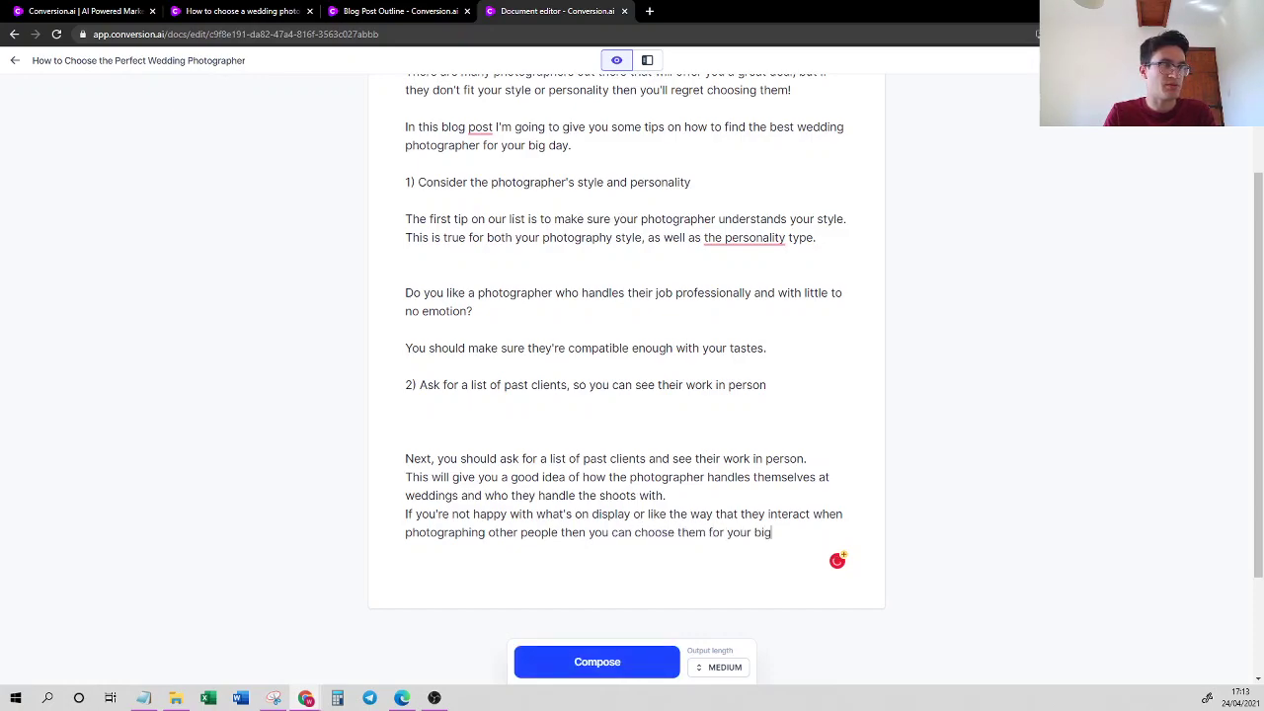
text( day!)
Split the second tip's text into separate paragraphs, breaking before "If you're not happy with what's on display".
key(Return)
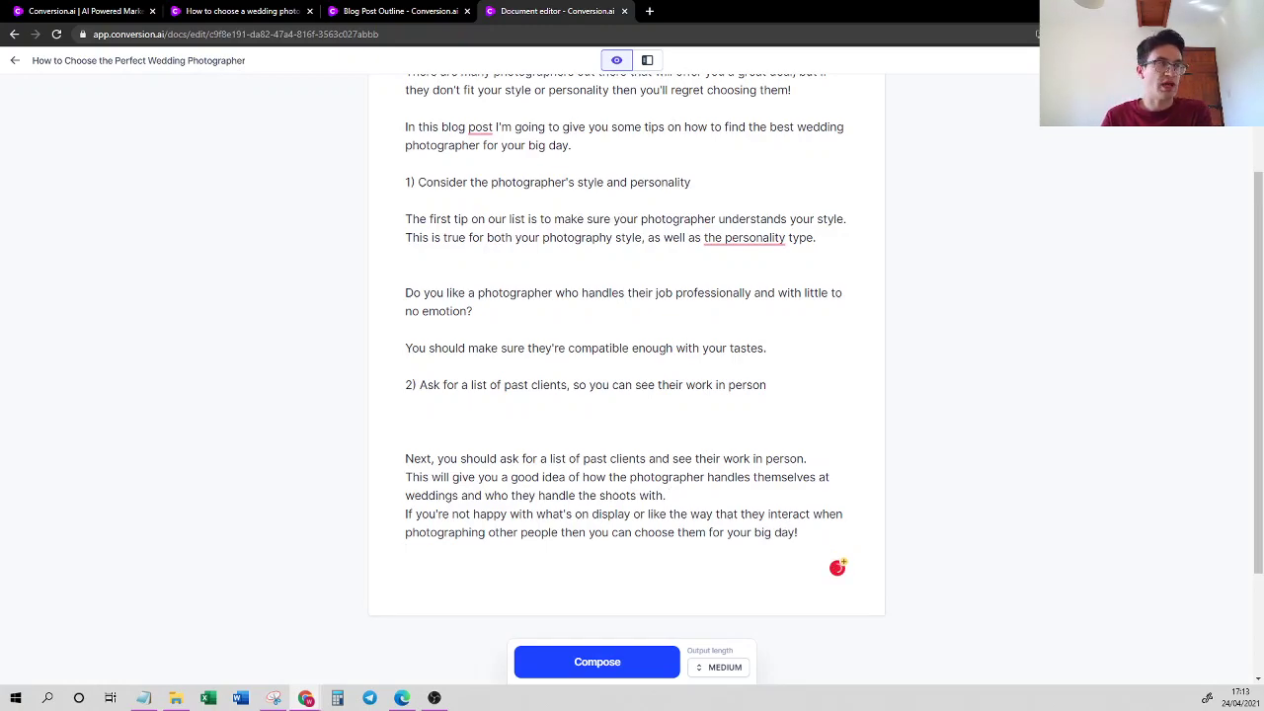
key(Return)
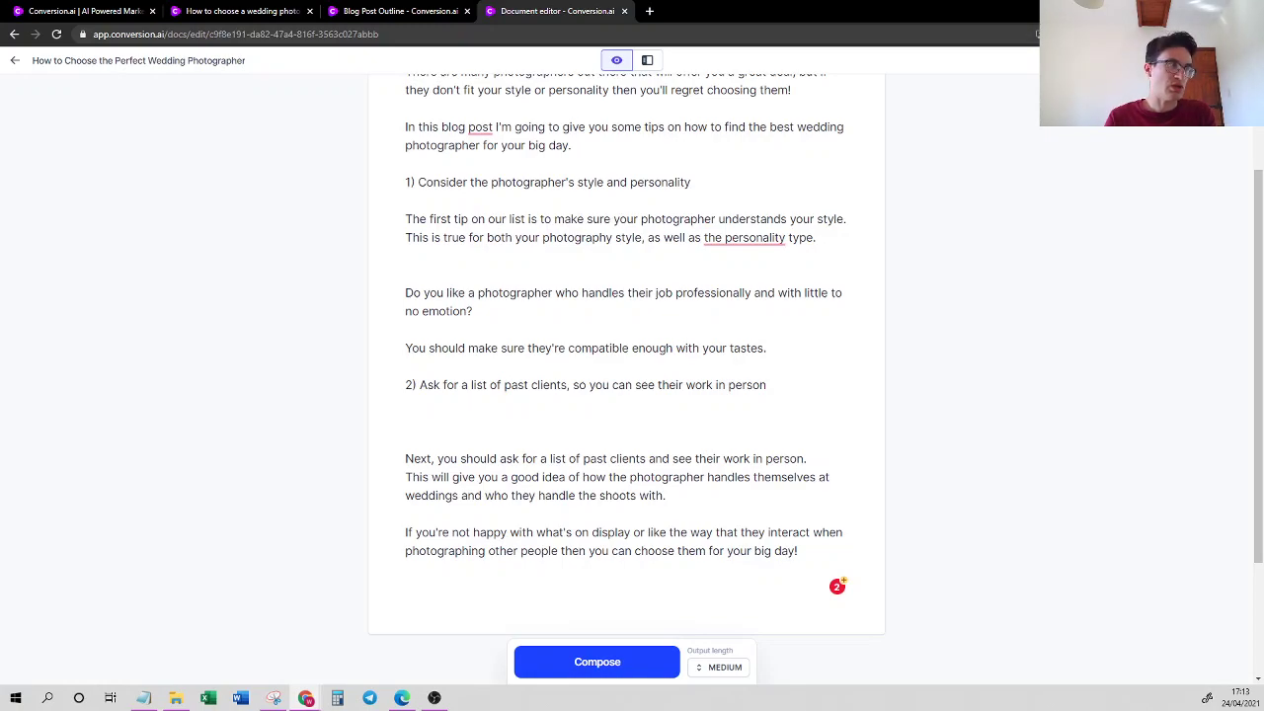
scroll(627, 375, up, 1)
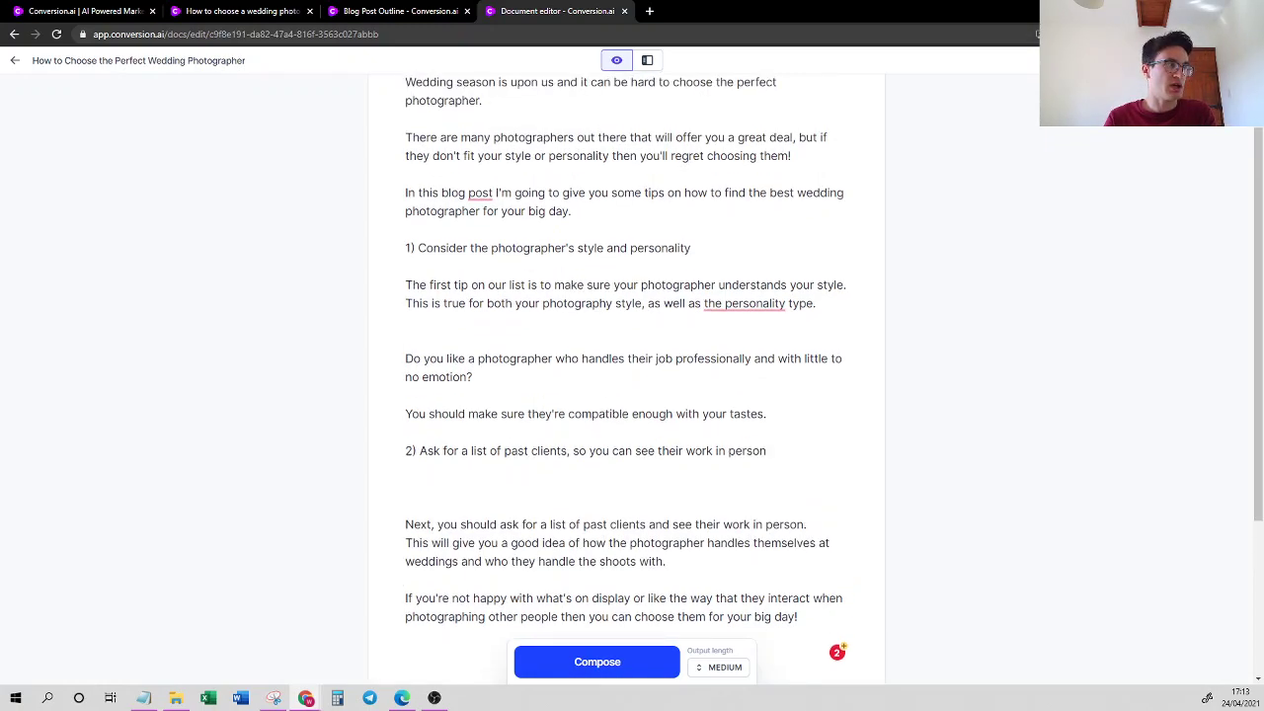